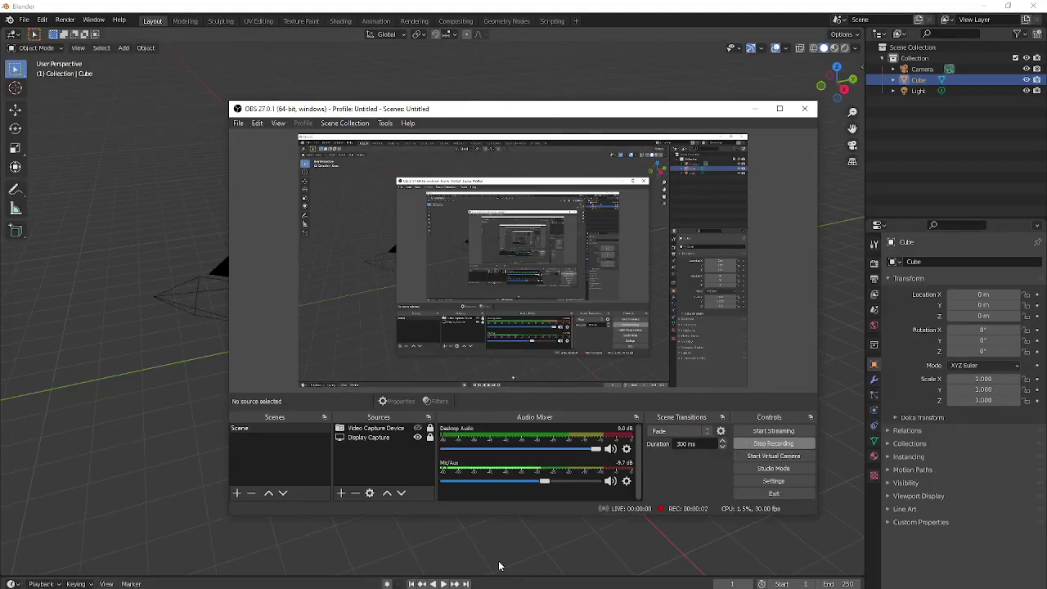
Bring Blender to the front and orbit and zoom around the default cube scene.
{"action": "left_click", "coordinate": [499, 564]}
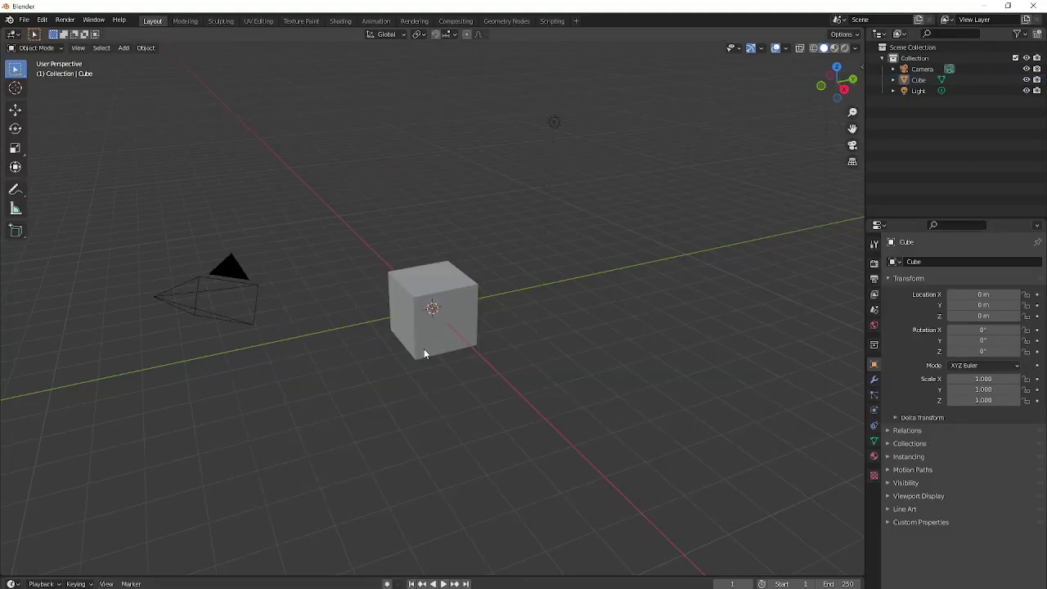
{"action": "mouse_move", "coordinate": [424, 348]}
{"action": "middle_mouse_down"}
{"action": "mouse_move", "coordinate": [390, 360]}
{"action": "mouse_move", "coordinate": [383, 349]}
{"action": "mouse_move", "coordinate": [430, 344]}
{"action": "middle_mouse_up"}
{"action": "scroll", "coordinate": [431, 344], "scroll_direction": "down", "scroll_amount": 2}
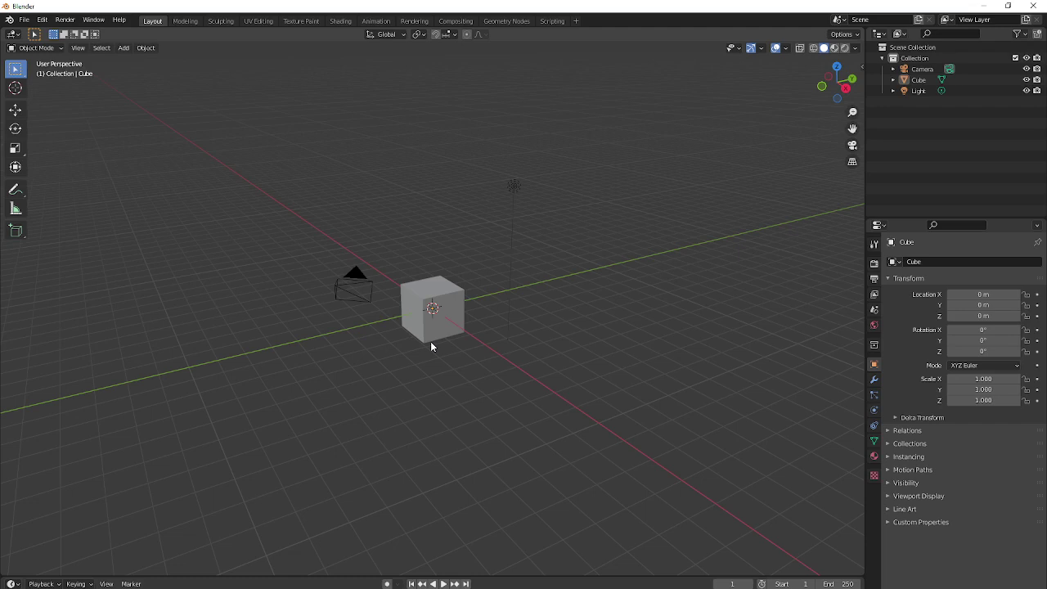
{"action": "scroll", "coordinate": [431, 344], "scroll_direction": "up", "scroll_amount": 3}
{"action": "scroll", "coordinate": [429, 345], "scroll_direction": "down", "scroll_amount": 1}
{"action": "mouse_move", "coordinate": [425, 344]}
{"action": "middle_mouse_down"}
{"action": "mouse_move", "coordinate": [431, 364]}
{"action": "mouse_move", "coordinate": [411, 344]}
{"action": "mouse_move", "coordinate": [432, 351]}
{"action": "mouse_move", "coordinate": [409, 352]}
{"action": "middle_mouse_up"}
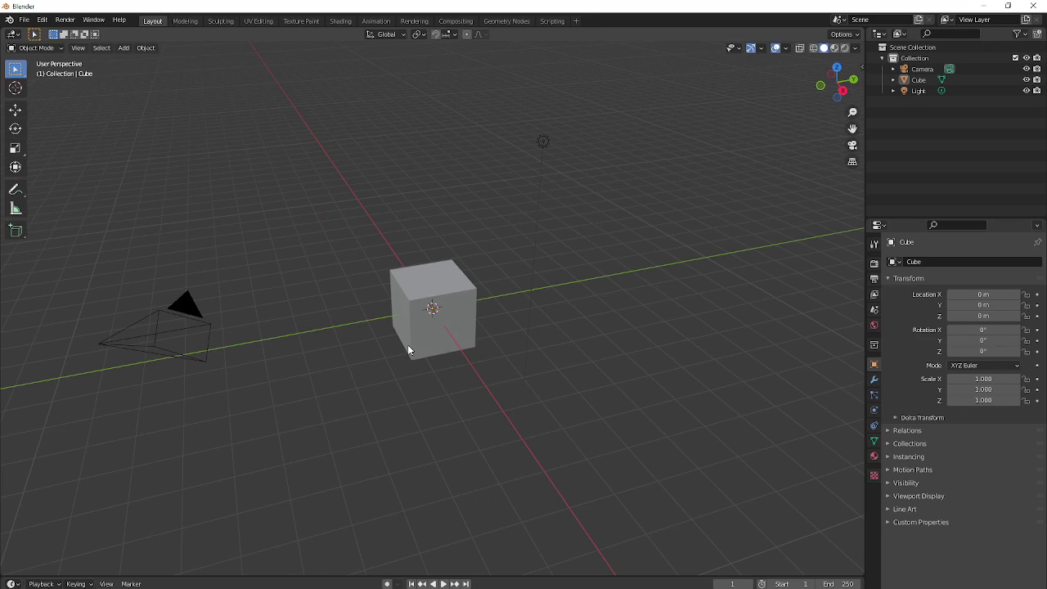
Open Edit > Preferences and filter the add-ons list by 'svg'.
{"action": "left_click", "coordinate": [27, 19]}
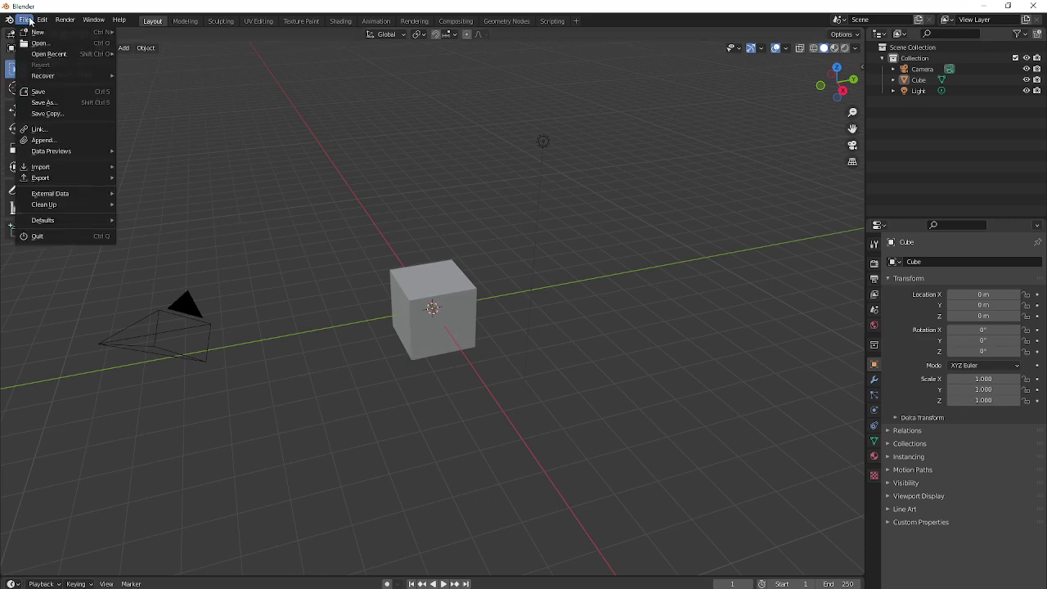
{"action": "mouse_move", "coordinate": [42, 18]}
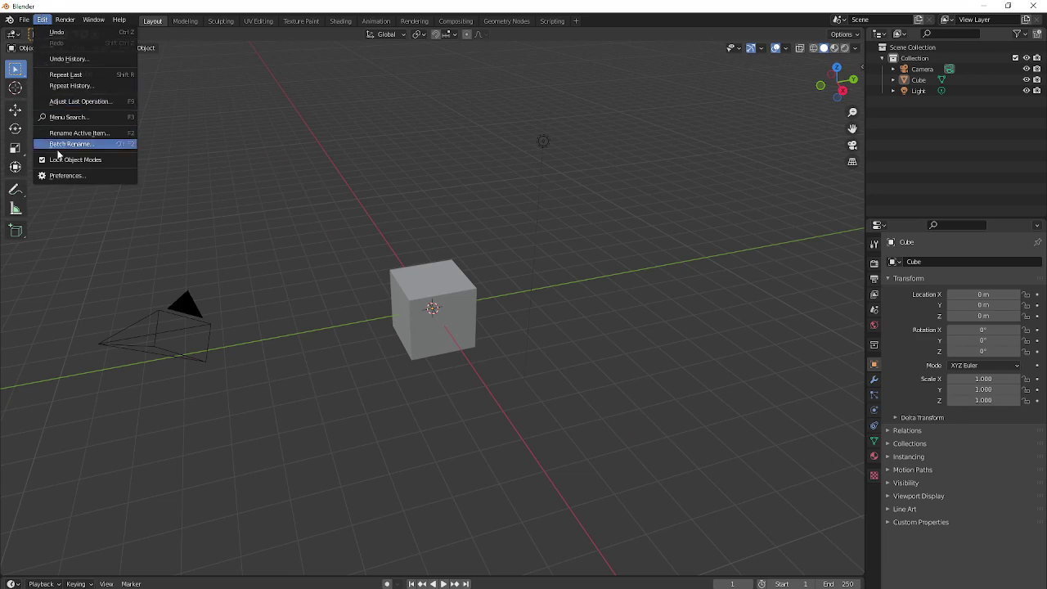
{"action": "left_click", "coordinate": [61, 176]}
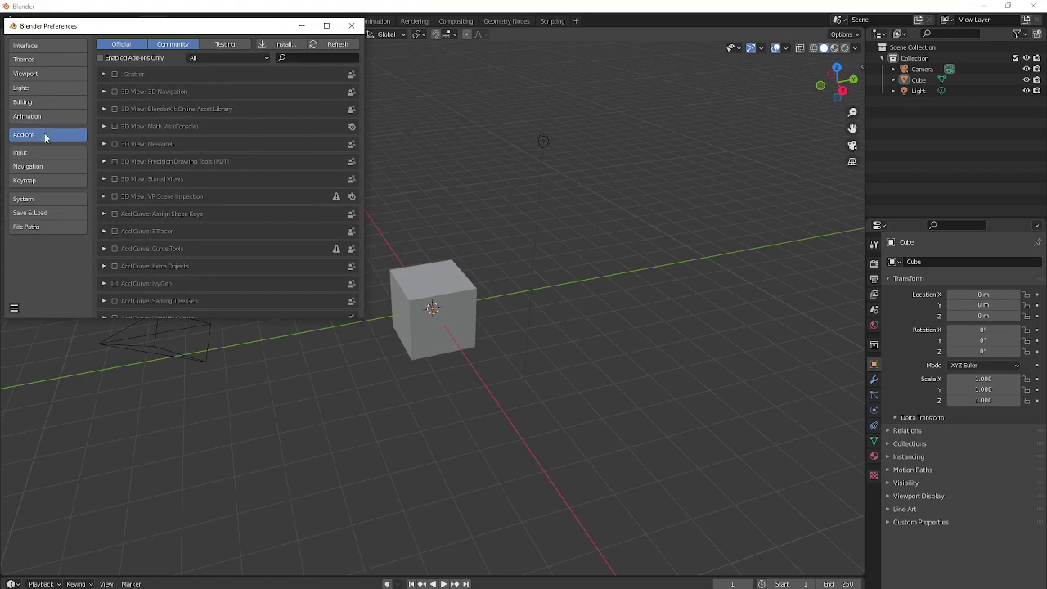
{"action": "left_click", "coordinate": [316, 58]}
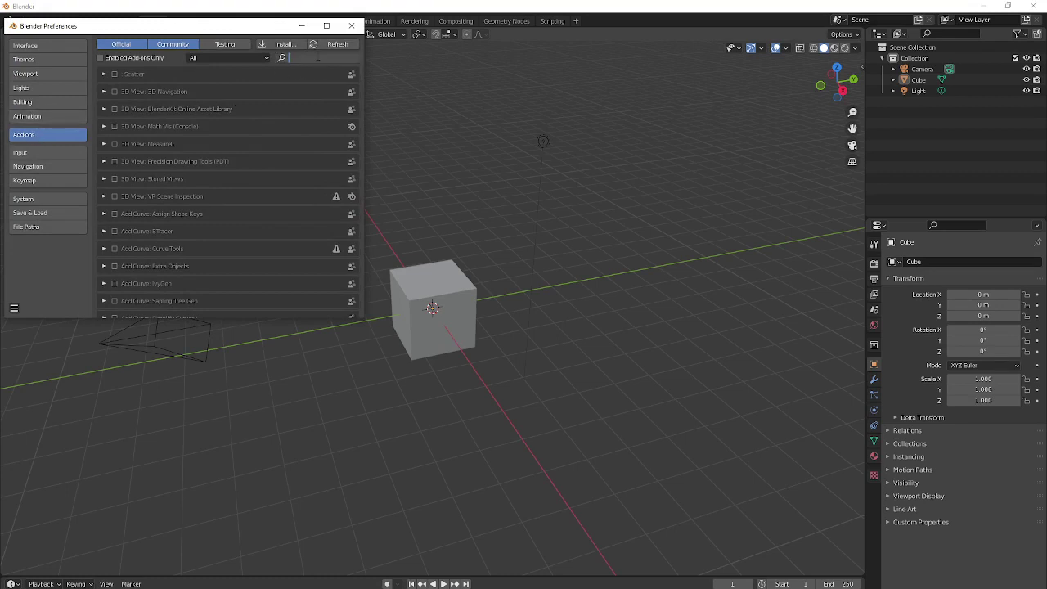
{"action": "type", "text": "svg"}
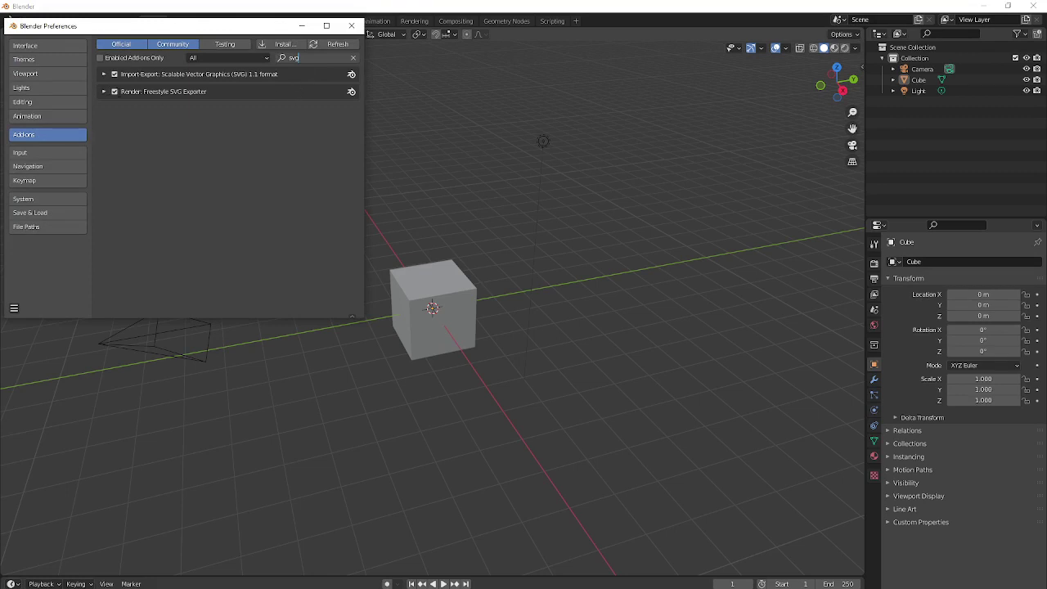
{"action": "left_click", "coordinate": [116, 92]}
Enable the SVG 1.1 import-export and Freestyle SVG Exporter add-ons and save the preferences.
{"action": "left_click", "coordinate": [114, 92]}
{"action": "left_click", "coordinate": [114, 91]}
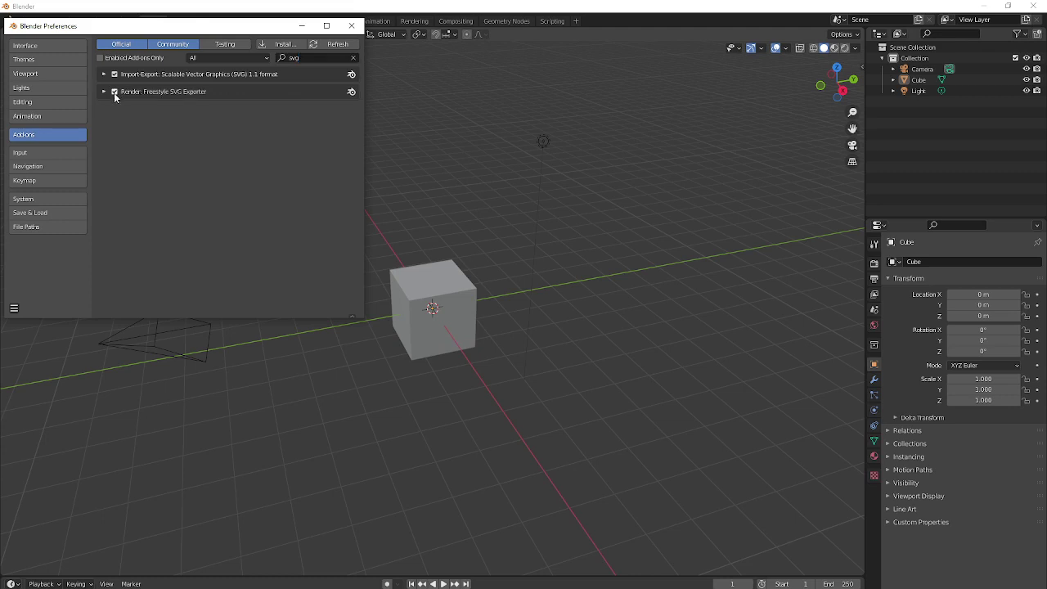
{"action": "left_click", "coordinate": [114, 76]}
{"action": "left_click", "coordinate": [115, 76]}
{"action": "left_click", "coordinate": [115, 91]}
{"action": "left_click", "coordinate": [115, 91]}
{"action": "left_click", "coordinate": [13, 309]}
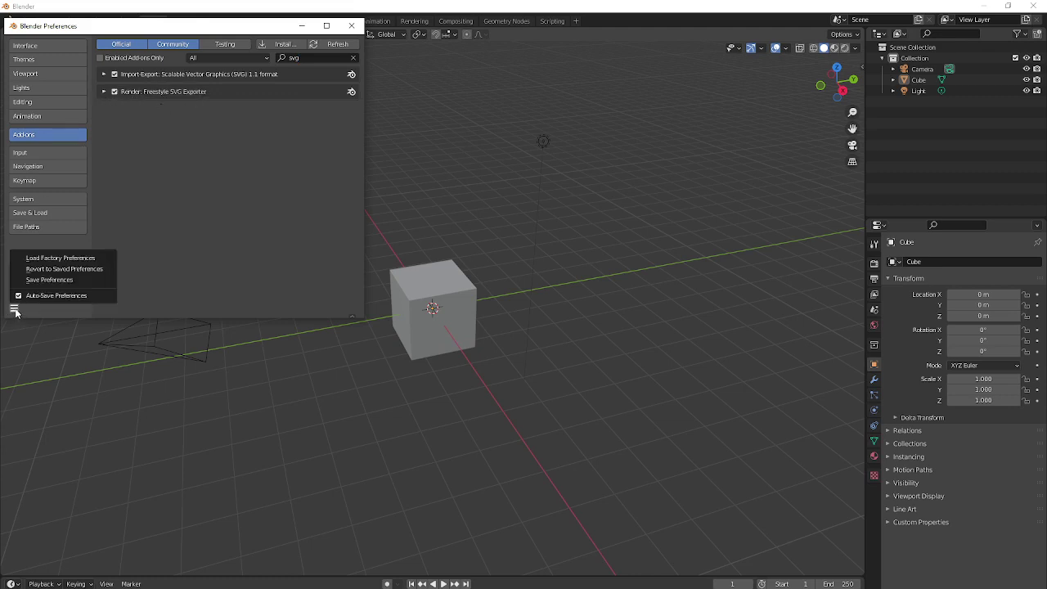
{"action": "left_click", "coordinate": [50, 280]}
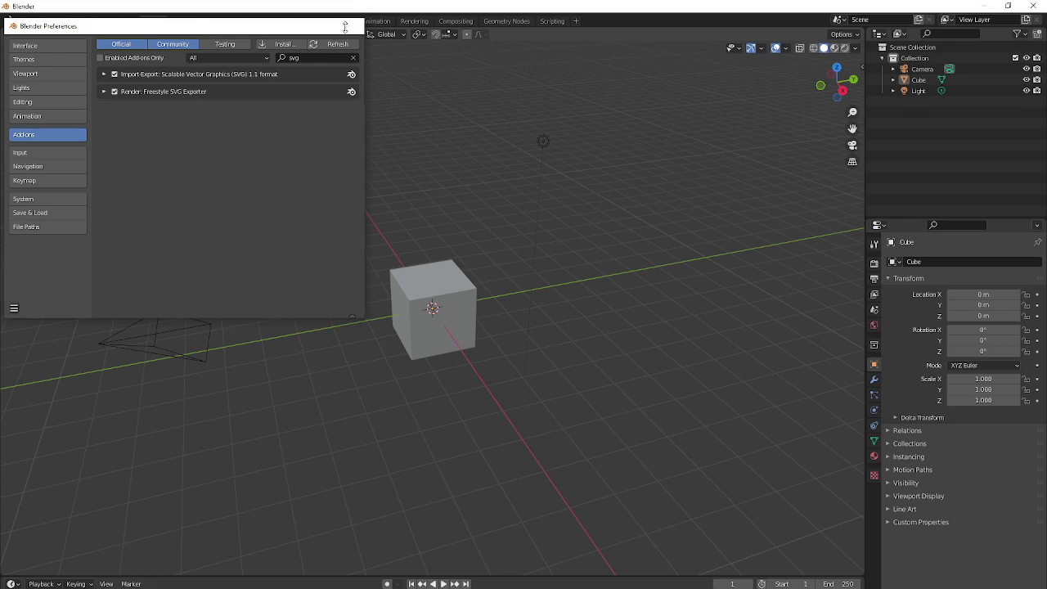
Close Preferences and delete the default cube, restoring the accidentally deleted light with undo.
{"action": "left_click", "coordinate": [352, 25]}
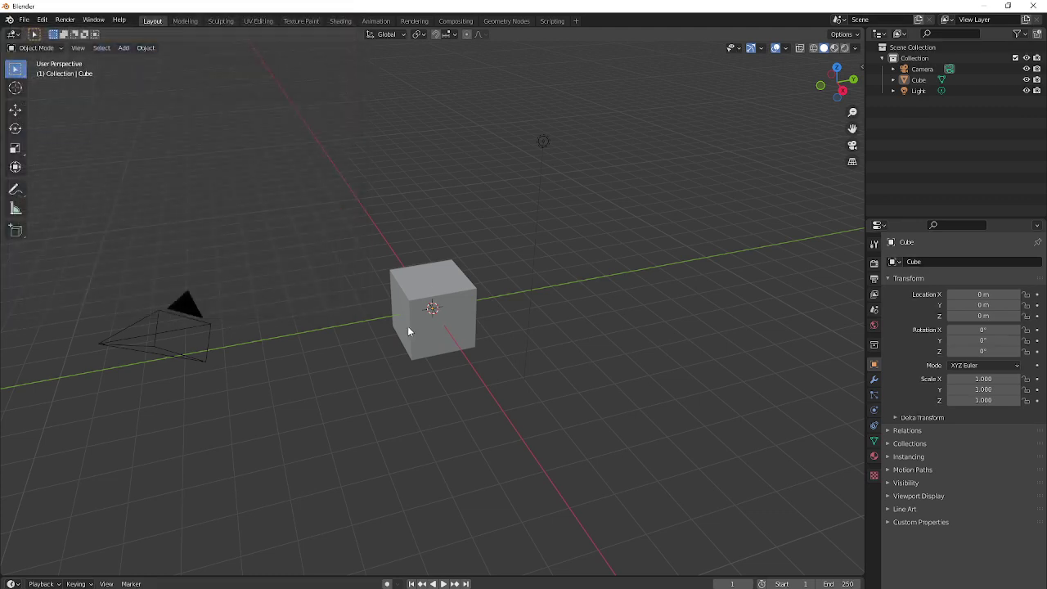
{"action": "key", "text": "a"}
{"action": "key", "text": "alt+a"}
{"action": "left_click", "coordinate": [437, 284]}
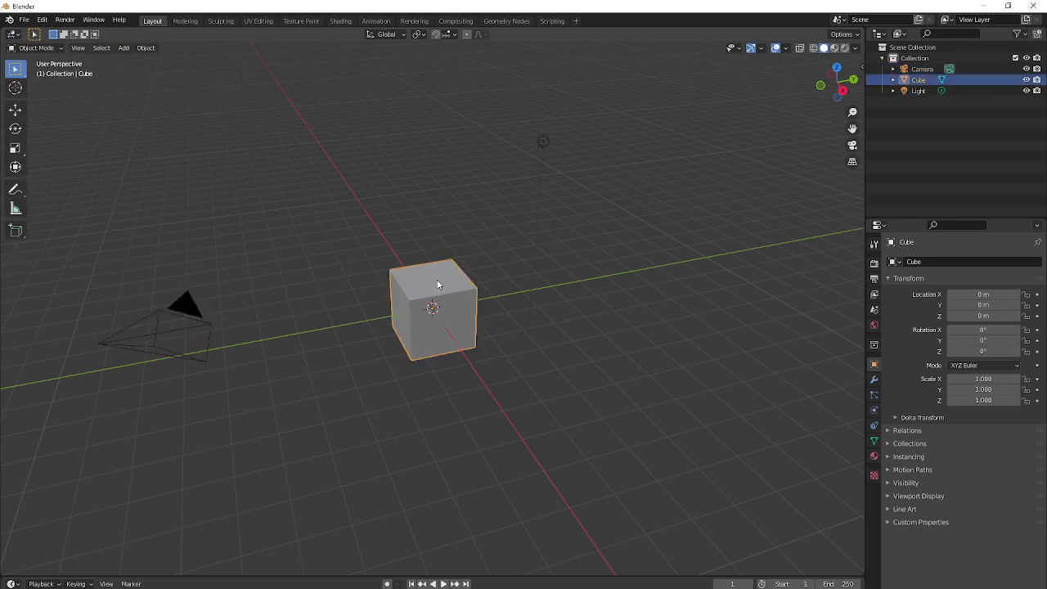
{"action": "key", "text": "Delete"}
{"action": "left_click", "coordinate": [542, 140]}
{"action": "key", "text": "x"}
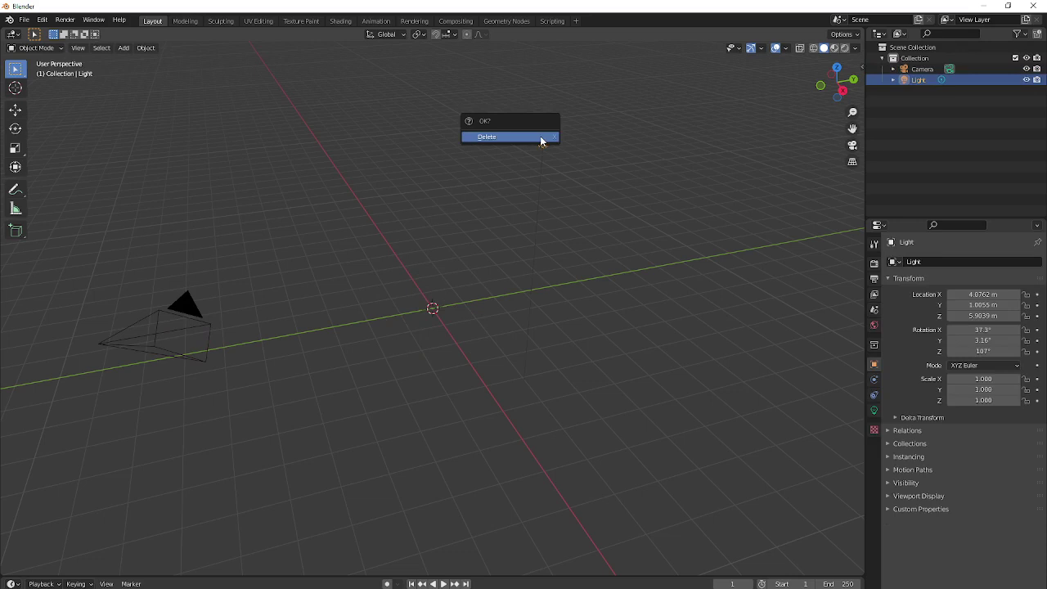
{"action": "left_click", "coordinate": [541, 137]}
{"action": "key", "text": "ctrl+z"}
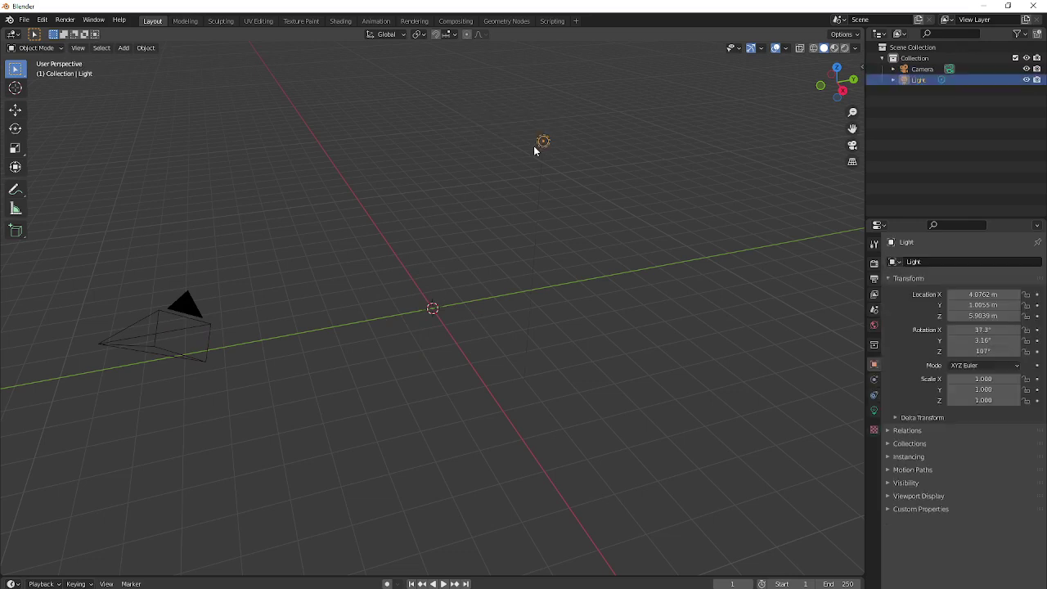
{"action": "middle_click_drag", "start_coordinate": [504, 197], "coordinate": [455, 276]}
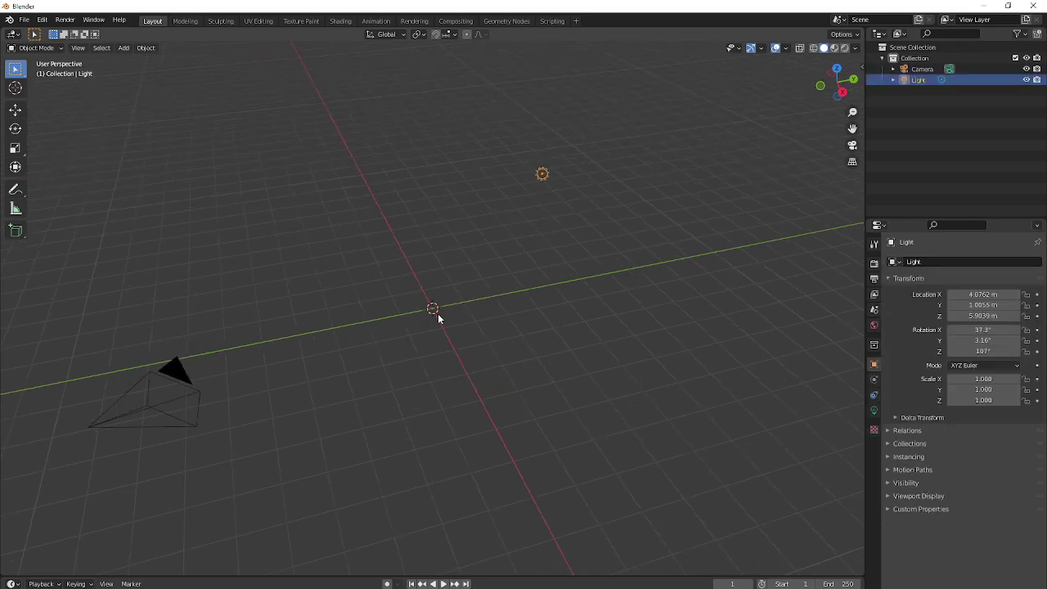
Add a Monkey mesh at the origin via Shift+A > Mesh and orbit around it.
{"action": "key", "text": "shift+a"}
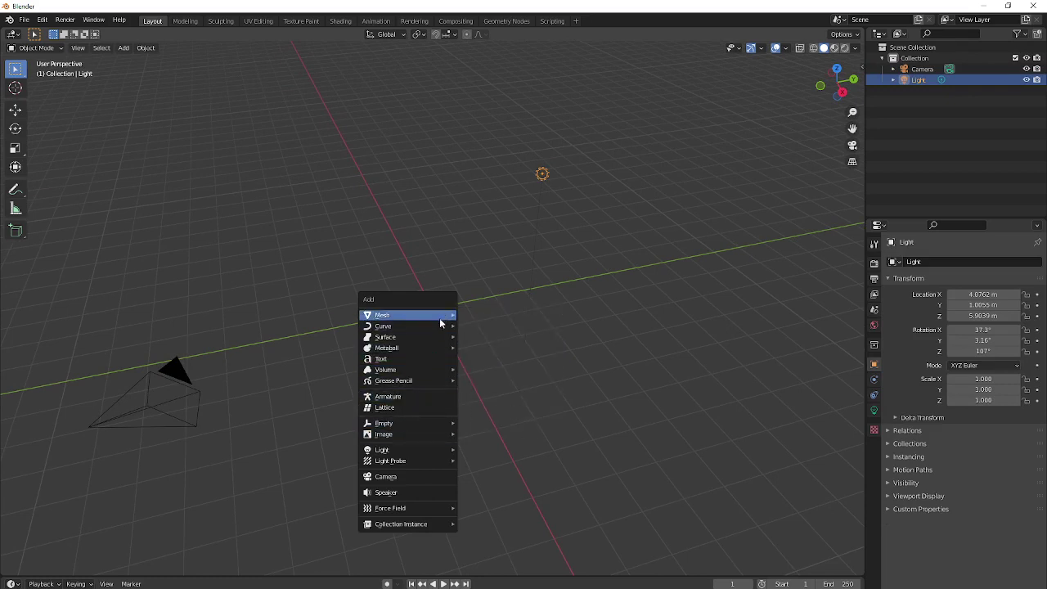
{"action": "mouse_move", "coordinate": [444, 315]}
{"action": "left_click", "coordinate": [510, 418]}
{"action": "scroll", "coordinate": [491, 389], "scroll_direction": "up", "scroll_amount": 4}
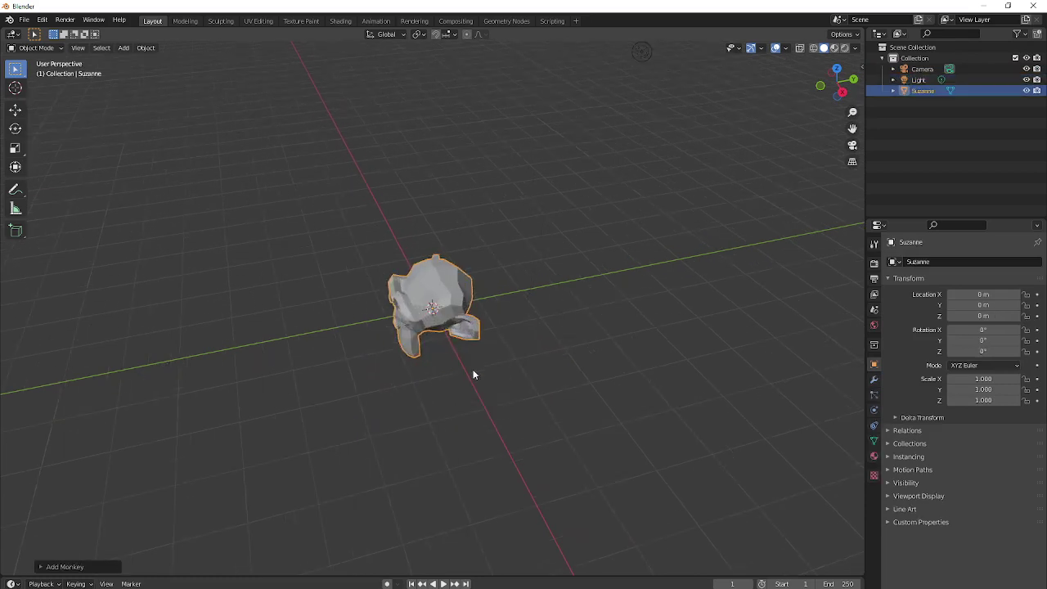
{"action": "scroll", "coordinate": [472, 368], "scroll_direction": "down", "scroll_amount": 5}
{"action": "middle_click_drag", "start_coordinate": [473, 367], "coordinate": [456, 347]}
{"action": "scroll", "coordinate": [469, 334], "scroll_direction": "up", "scroll_amount": 5}
{"action": "scroll", "coordinate": [470, 335], "scroll_direction": "down", "scroll_amount": 5}
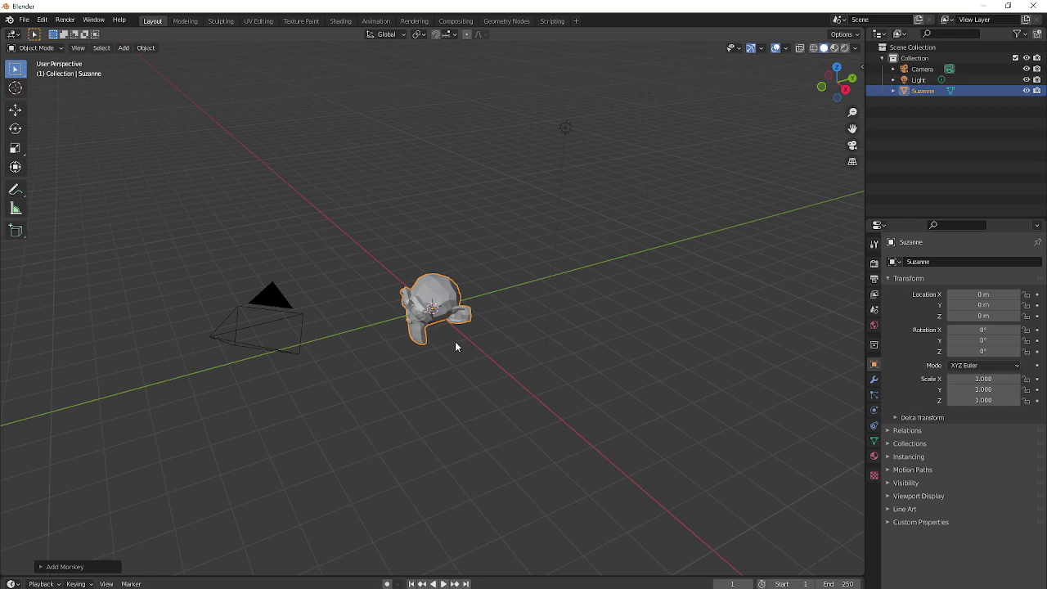
{"action": "middle_click_drag", "start_coordinate": [456, 346], "coordinate": [465, 341]}
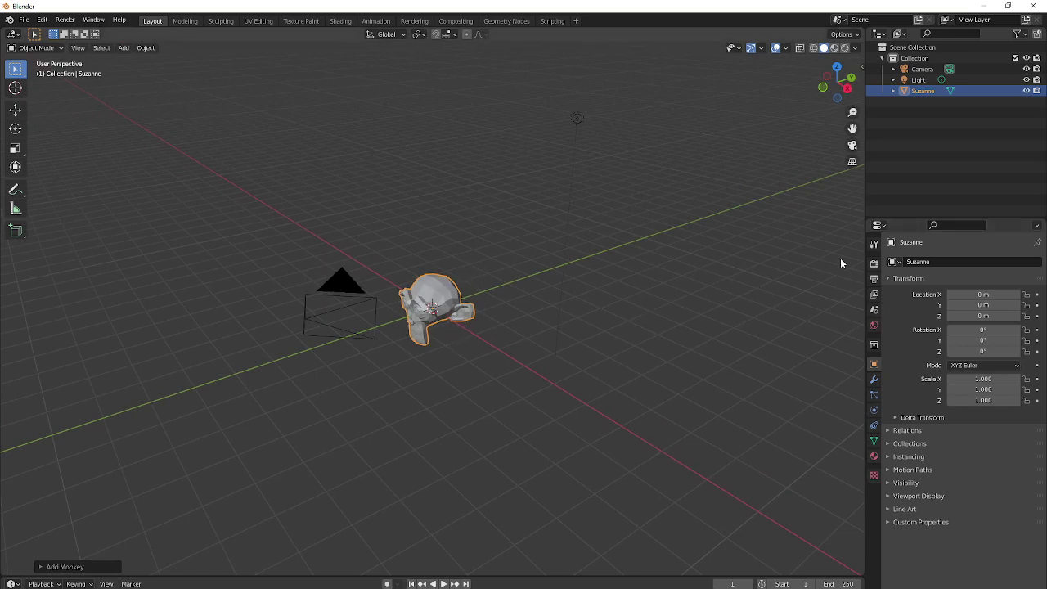
Enable Freestyle and Freestyle SVG Export in the Render properties.
{"action": "left_click", "coordinate": [874, 264]}
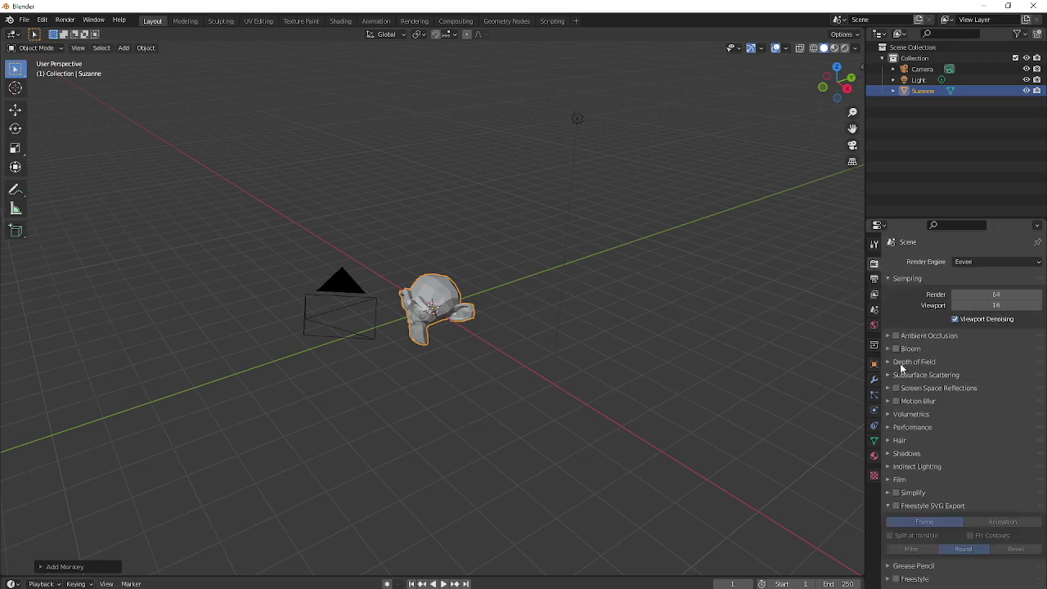
{"action": "left_click", "coordinate": [896, 506]}
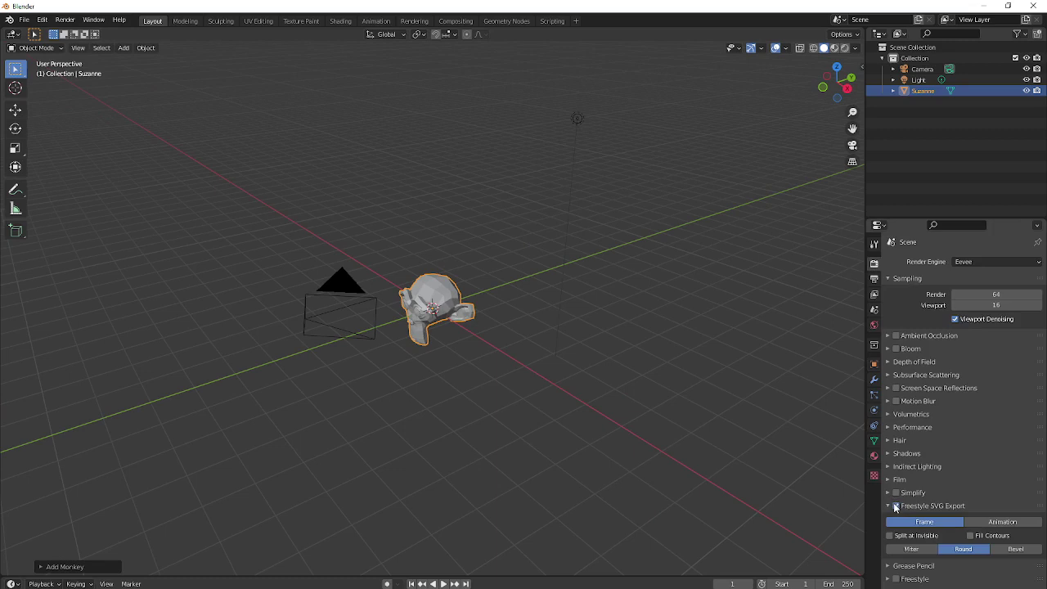
{"action": "left_click", "coordinate": [896, 579]}
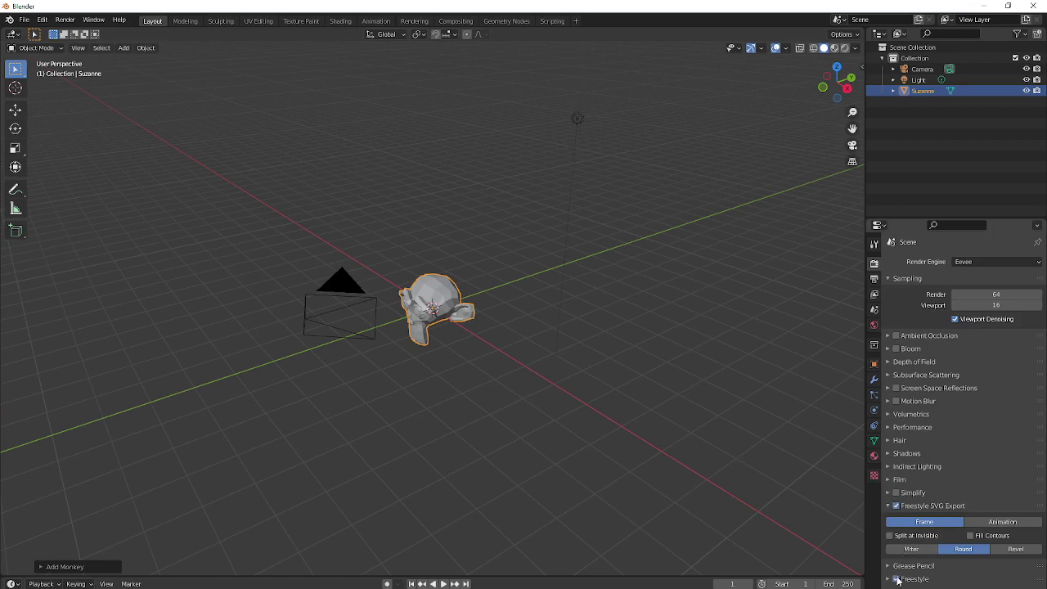
In the View Layer's Freestyle line set, untick Silhouette and Border and tick Edge Mark.
{"action": "left_click", "coordinate": [874, 279]}
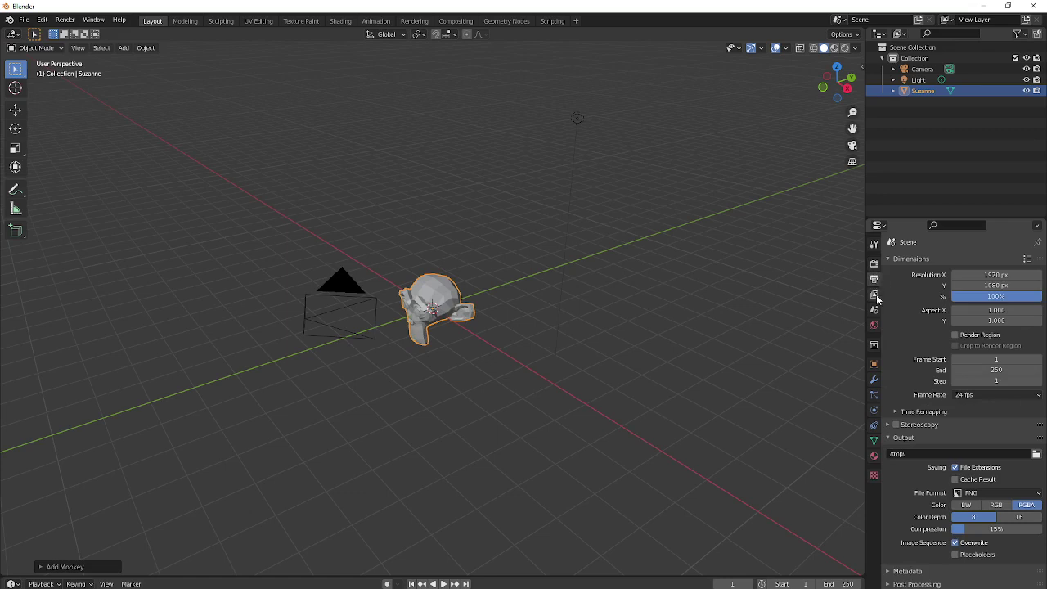
{"action": "left_click", "coordinate": [876, 296]}
{"action": "left_click", "coordinate": [874, 310]}
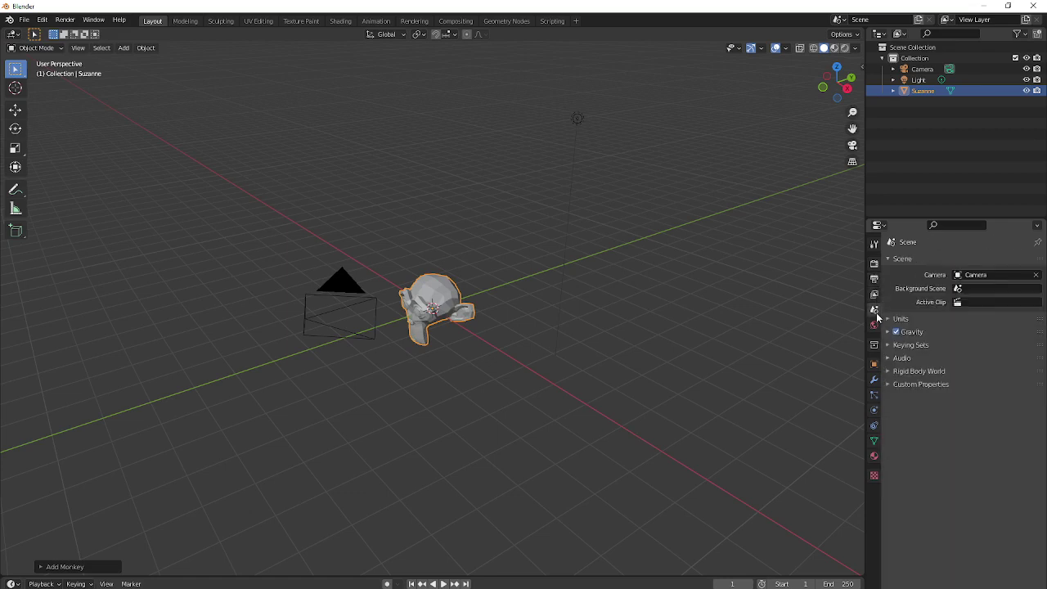
{"action": "left_click", "coordinate": [874, 326]}
{"action": "left_click", "coordinate": [874, 310]}
{"action": "left_click", "coordinate": [874, 295]}
{"action": "scroll", "coordinate": [899, 327], "scroll_direction": "down", "scroll_amount": 7}
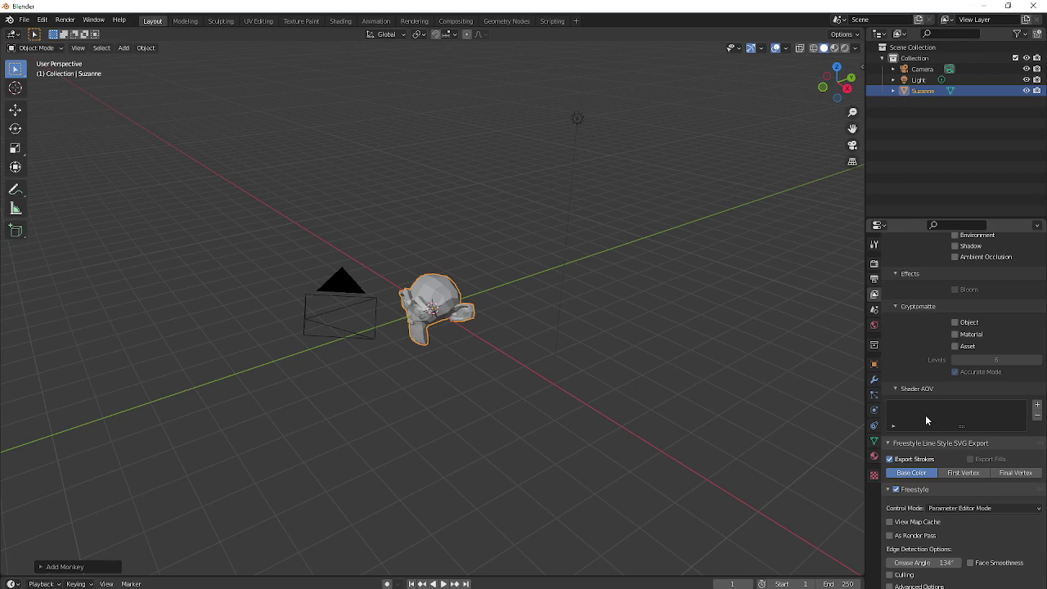
{"action": "scroll", "coordinate": [927, 419], "scroll_direction": "down", "scroll_amount": 1}
{"action": "scroll", "coordinate": [929, 434], "scroll_direction": "down", "scroll_amount": 1}
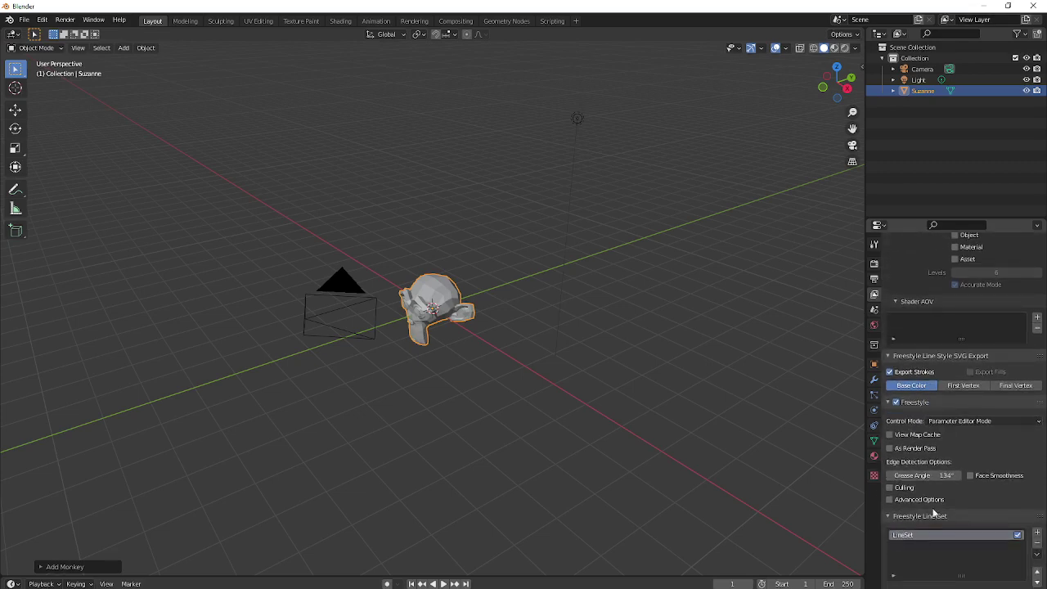
{"action": "scroll", "coordinate": [932, 513], "scroll_direction": "down", "scroll_amount": 1}
{"action": "scroll", "coordinate": [932, 503], "scroll_direction": "down", "scroll_amount": 1}
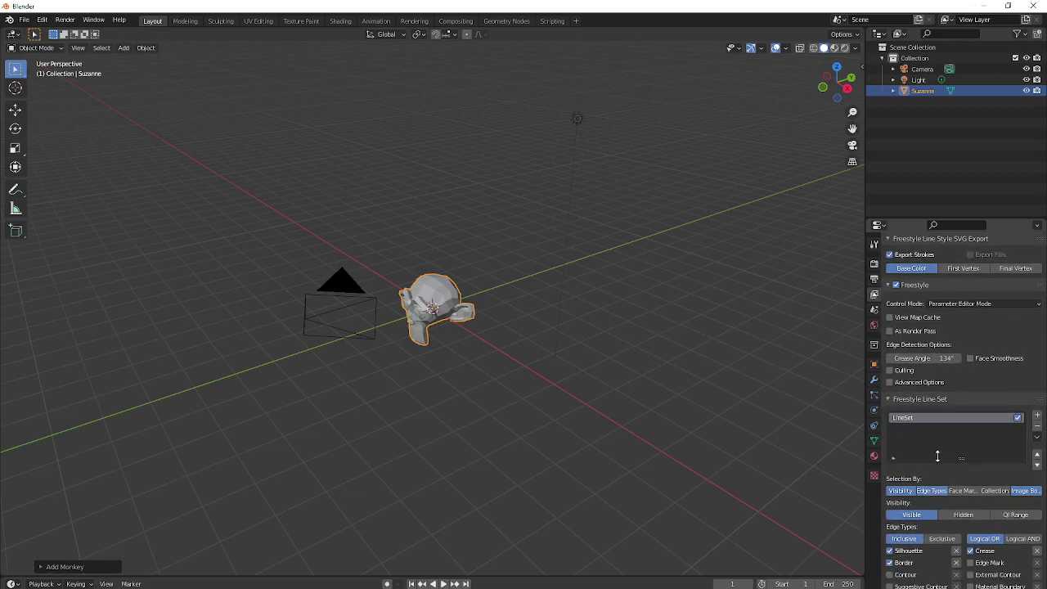
{"action": "left_click", "coordinate": [890, 551]}
{"action": "left_click", "coordinate": [891, 562]}
{"action": "left_click", "coordinate": [971, 563]}
In Edit Mode edge select, apply Mark Freestyle Edge to all Suzanne's edges, then return to Object Mode.
{"action": "middle_click_drag", "start_coordinate": [527, 426], "coordinate": [536, 426]}
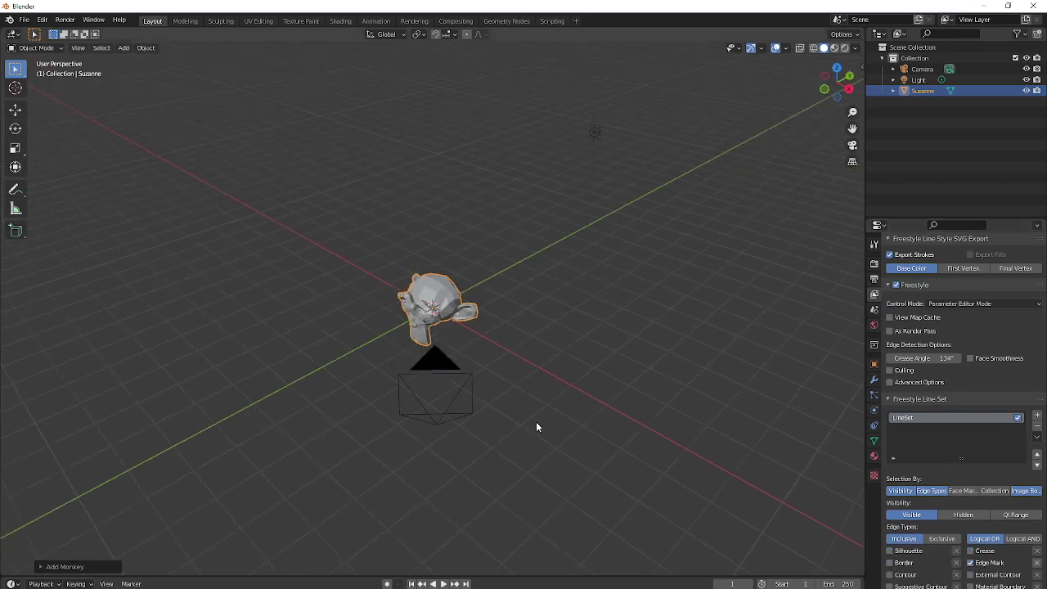
{"action": "middle_click_drag", "start_coordinate": [497, 395], "coordinate": [449, 351]}
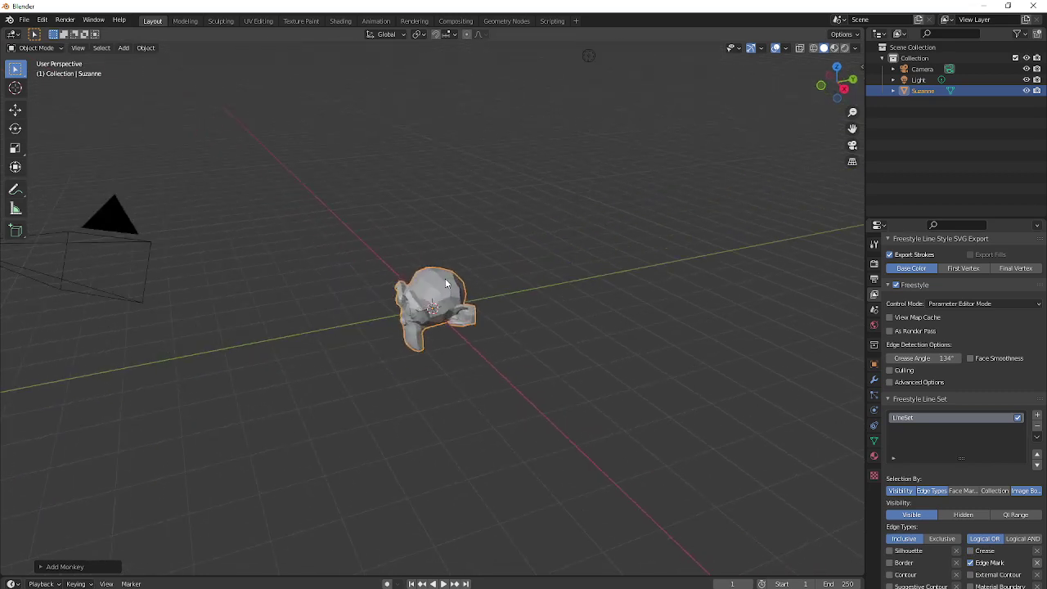
{"action": "key", "text": "Tab"}
{"action": "middle_click_drag", "start_coordinate": [439, 308], "coordinate": [435, 306]}
{"action": "key", "text": "2"}
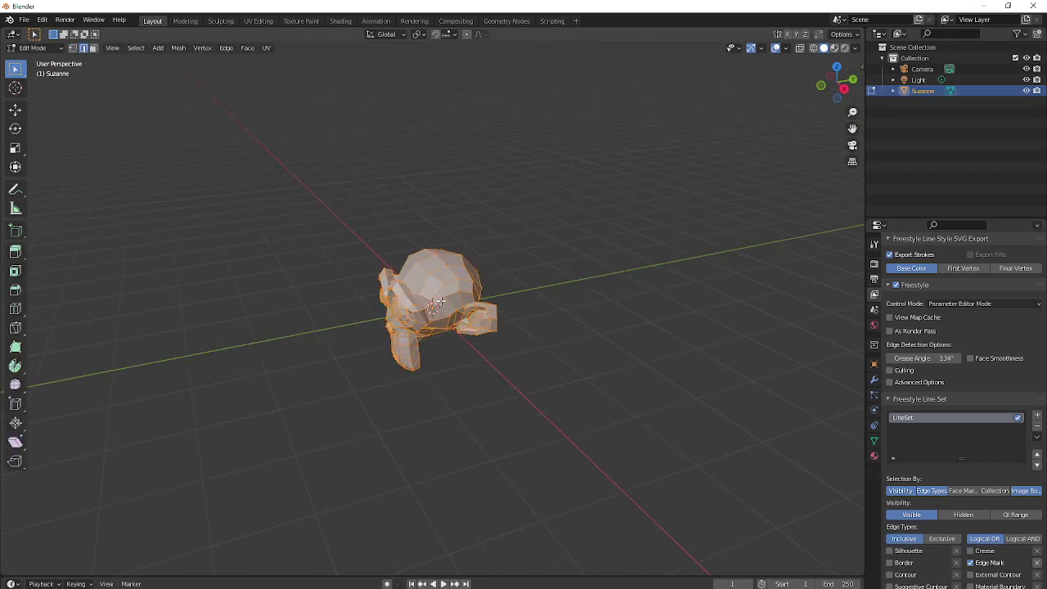
{"action": "scroll", "coordinate": [435, 306], "scroll_direction": "up", "scroll_amount": 5}
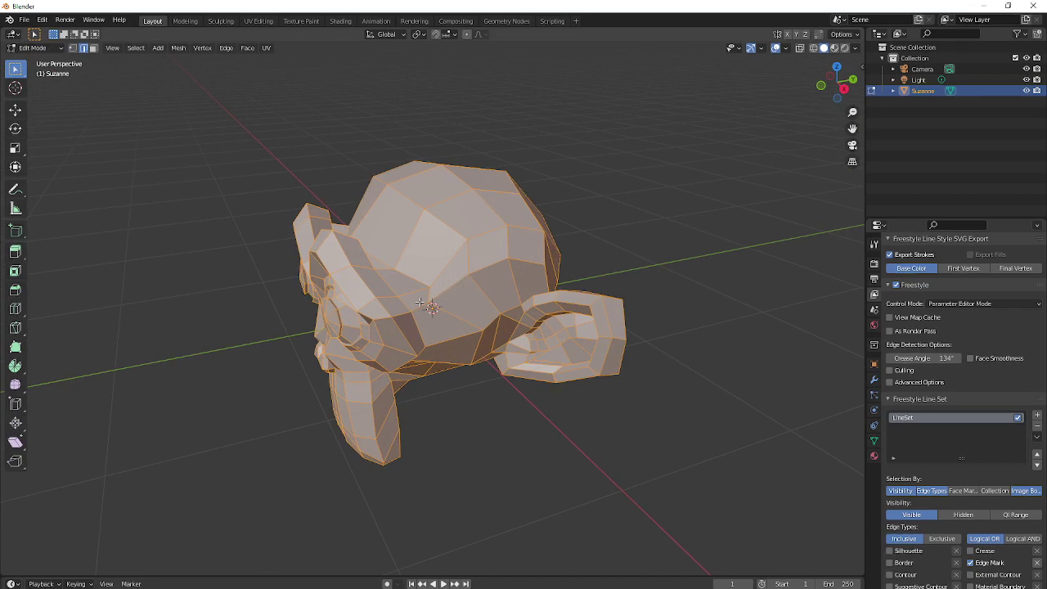
{"action": "key", "text": "Tab"}
{"action": "key", "text": "Tab"}
{"action": "key", "text": "Tab"}
{"action": "key", "text": "Tab"}
{"action": "right_click", "coordinate": [399, 231]}
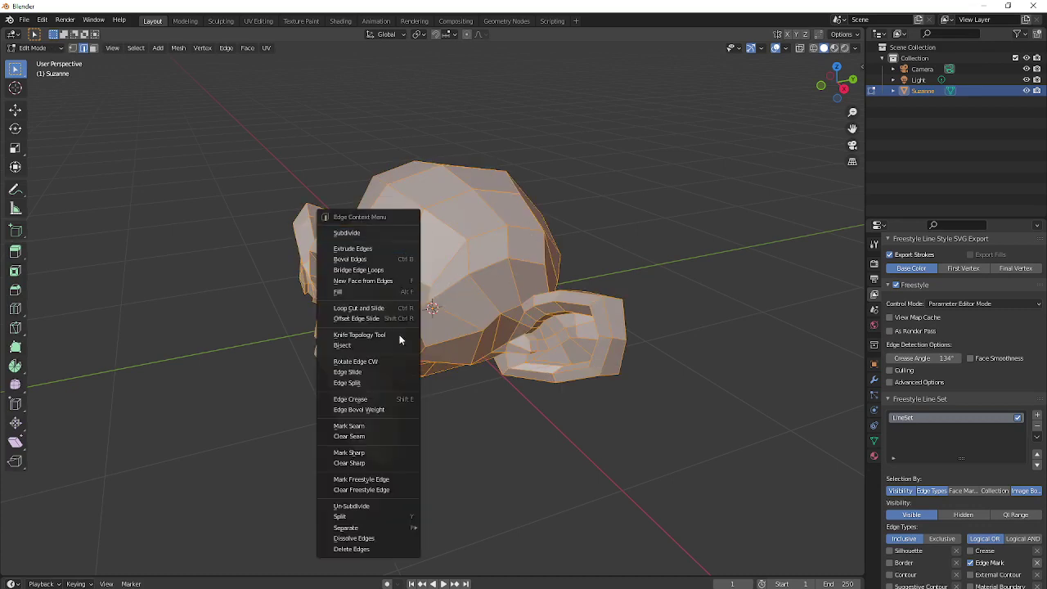
{"action": "left_click", "coordinate": [398, 479]}
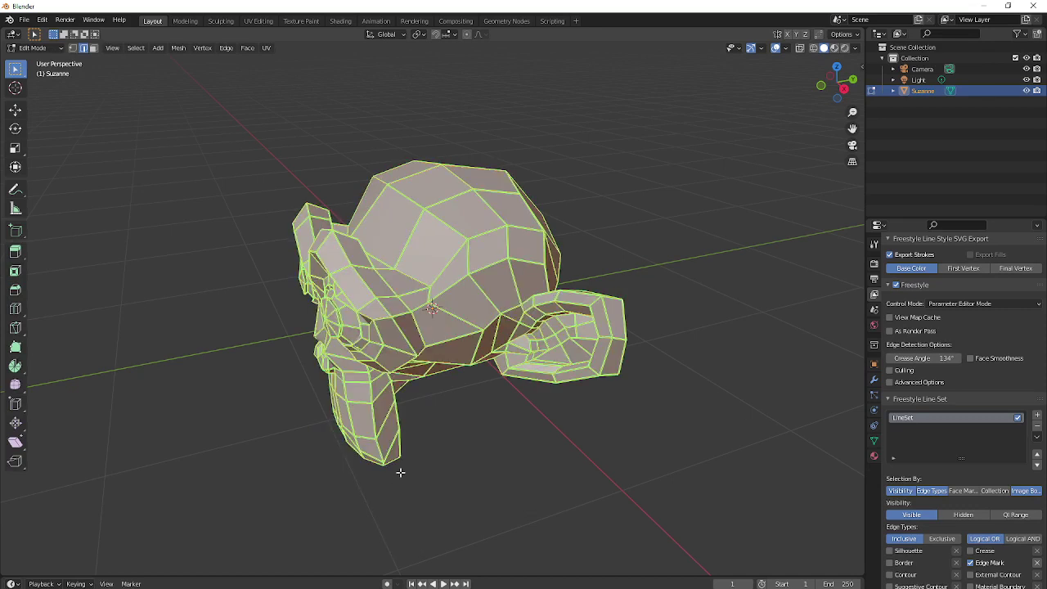
{"action": "scroll", "coordinate": [447, 363], "scroll_direction": "down", "scroll_amount": 5}
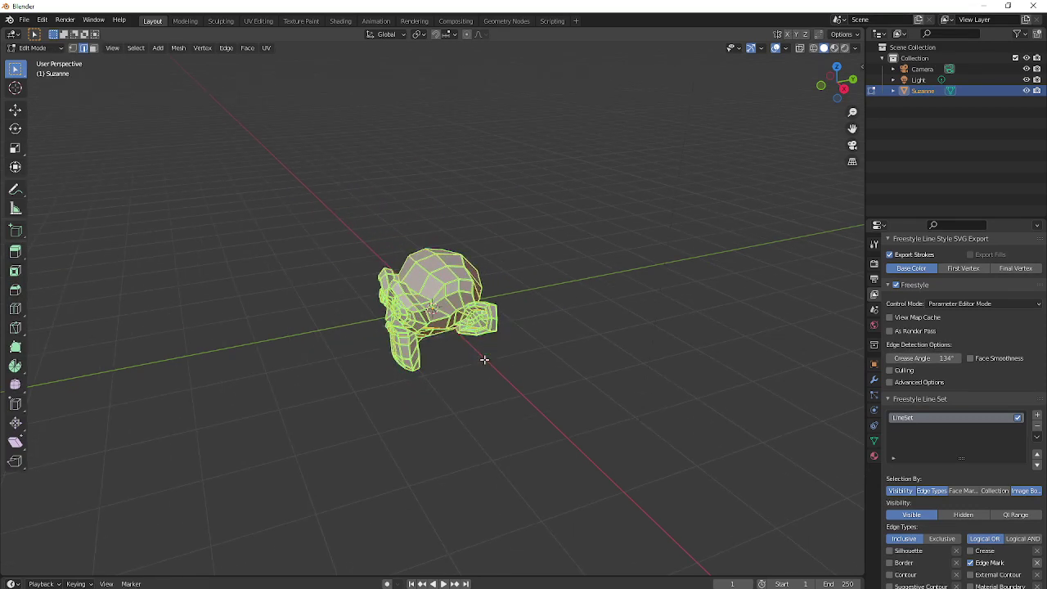
{"action": "key", "text": "Tab"}
{"action": "scroll", "coordinate": [484, 359], "scroll_direction": "down", "scroll_amount": 3}
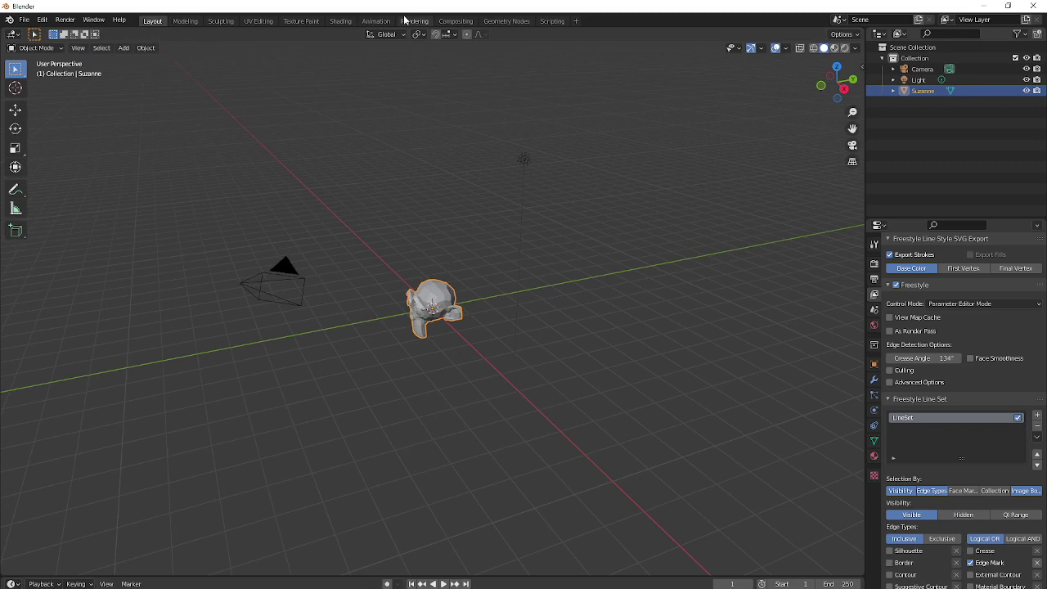
Switch to the Animation workspace and show the Output properties with the /tmp\ path.
{"action": "left_click", "coordinate": [376, 22]}
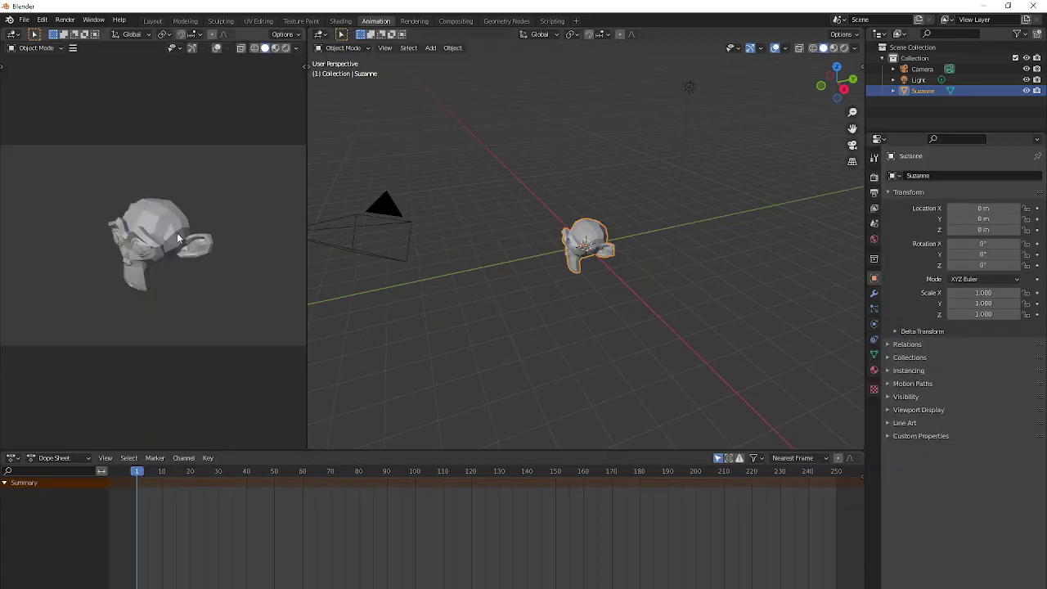
{"action": "left_click", "coordinate": [874, 194]}
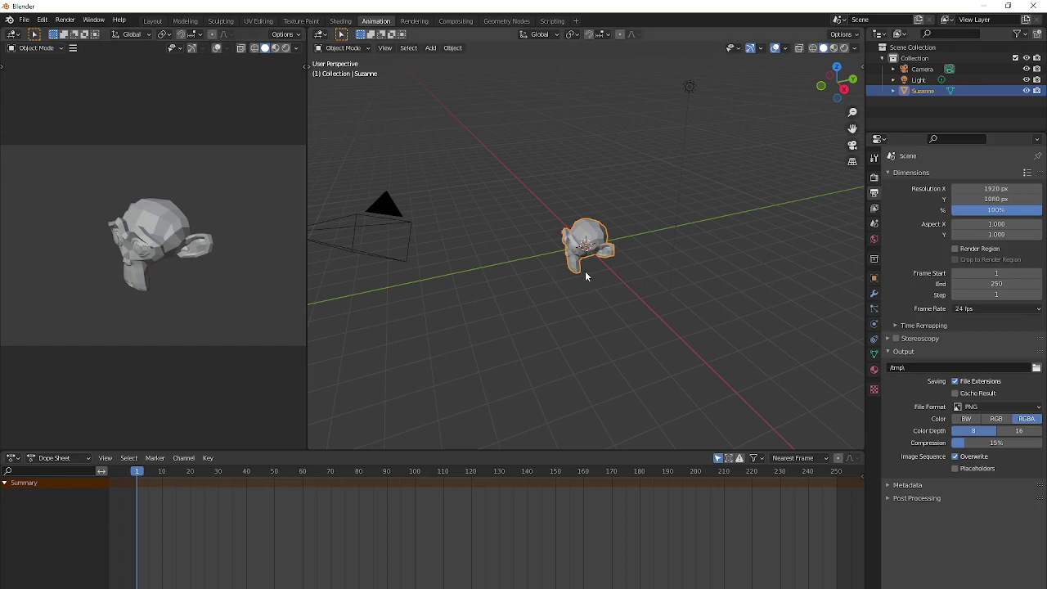
Point the render output path to a new vector_files folder inside VART_2575_digital_tools.
{"action": "left_click", "coordinate": [1035, 369]}
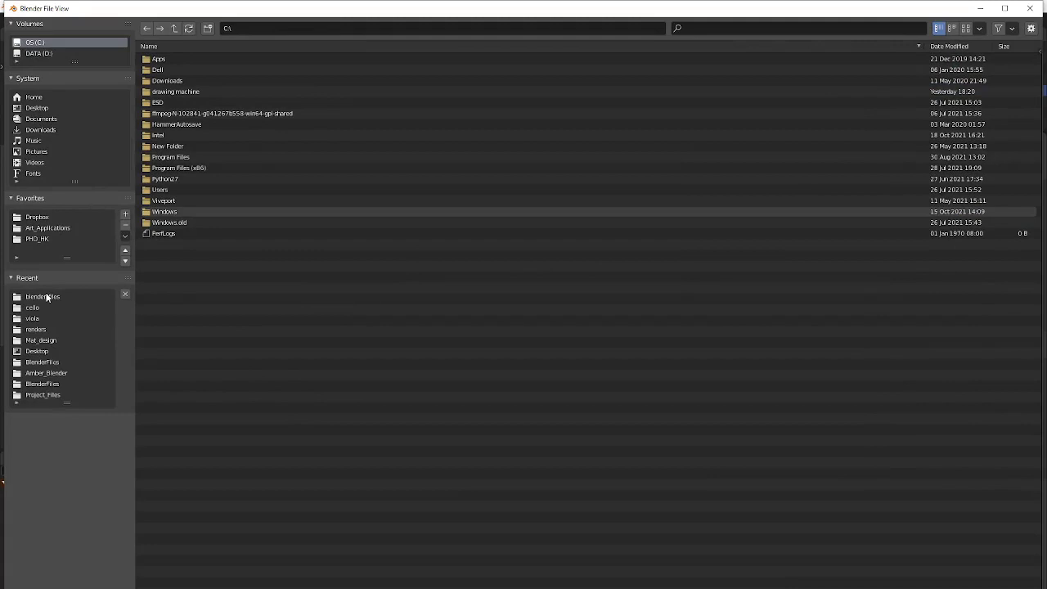
{"action": "left_click", "coordinate": [37, 238]}
{"action": "double_click", "coordinate": [174, 194]}
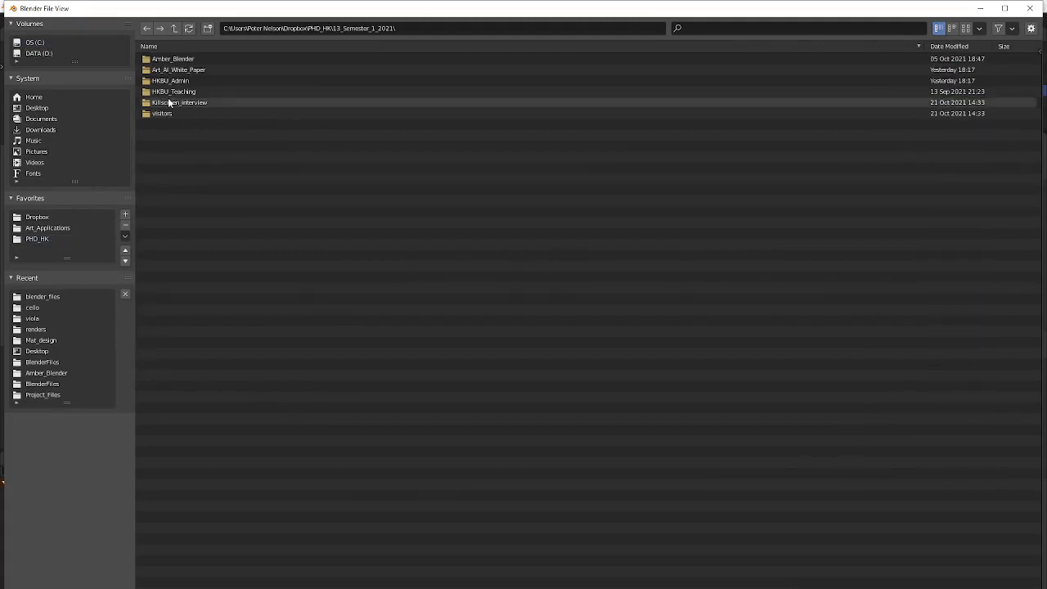
{"action": "double_click", "coordinate": [171, 91]}
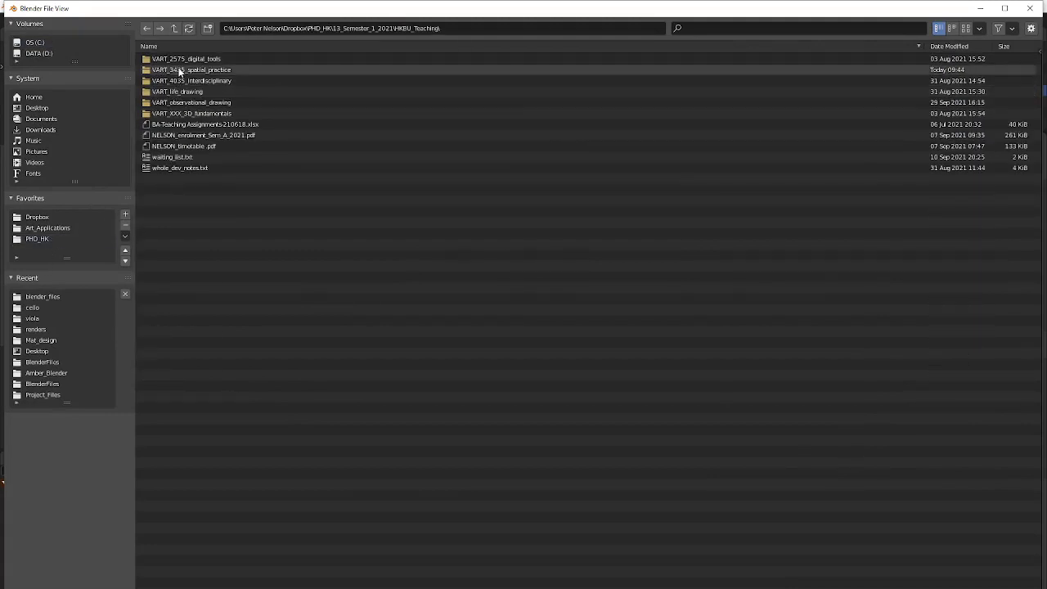
{"action": "left_click", "coordinate": [182, 60]}
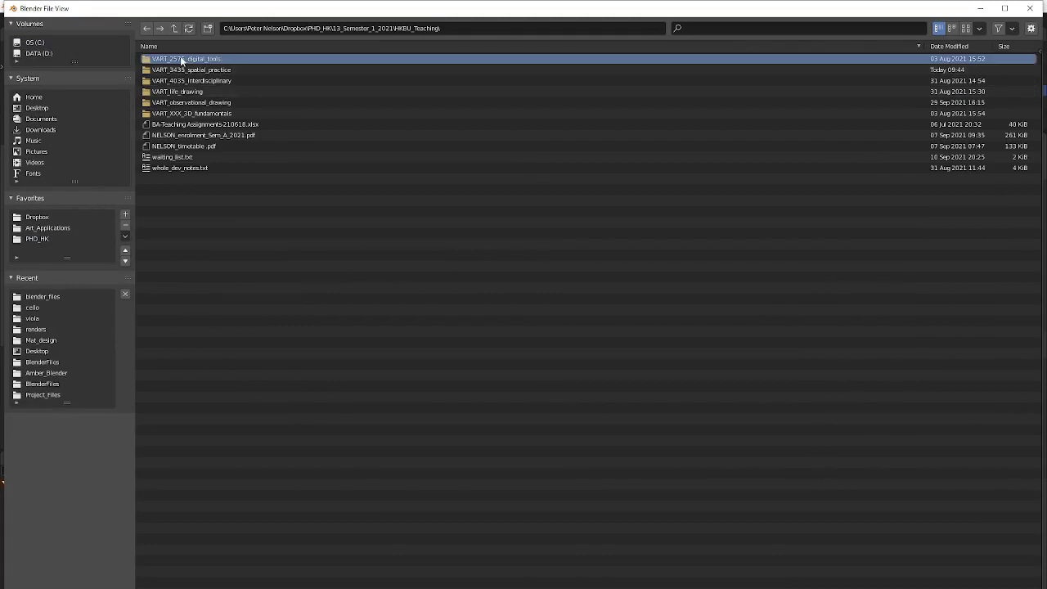
{"action": "double_click", "coordinate": [182, 59]}
{"action": "left_click", "coordinate": [208, 29]}
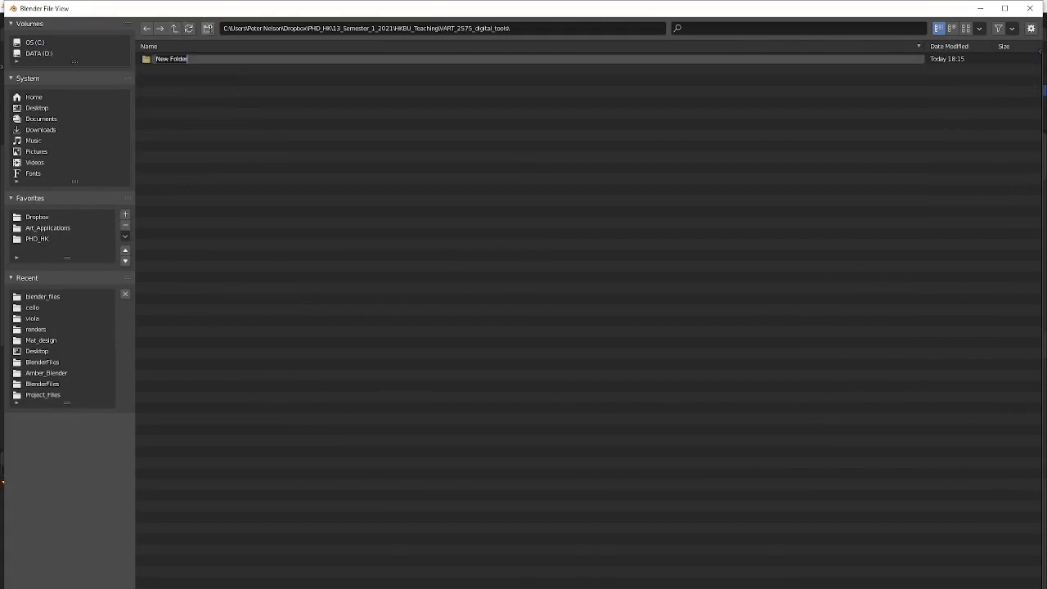
{"action": "type", "text": "me"}
{"action": "key", "text": "BackSpace"}
{"action": "key", "text": "BackSpace"}
{"action": "type", "text": "vector_files"}
{"action": "key", "text": "Return"}
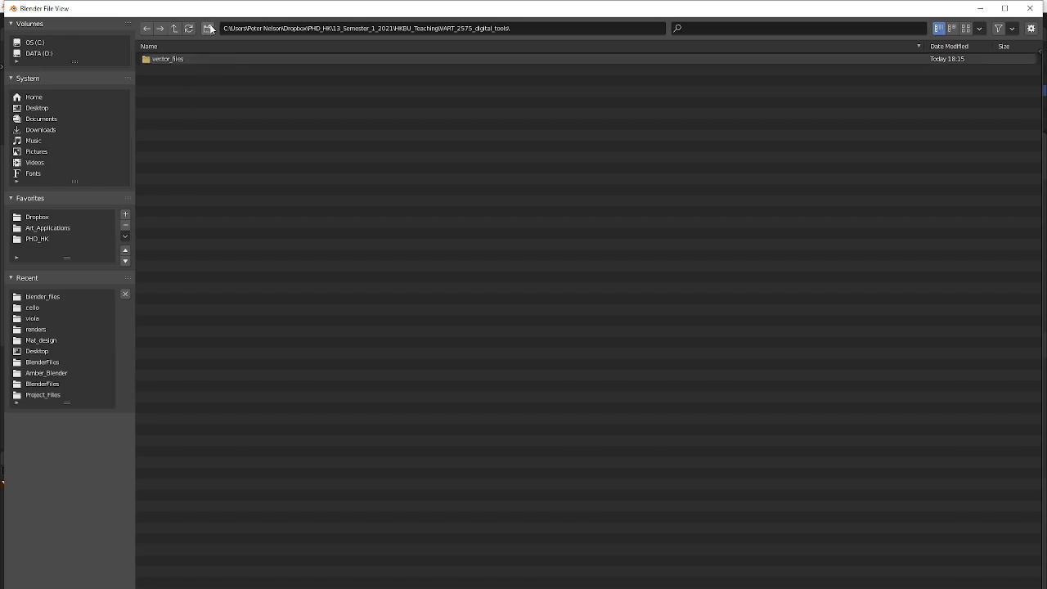
{"action": "key", "text": "Escape"}
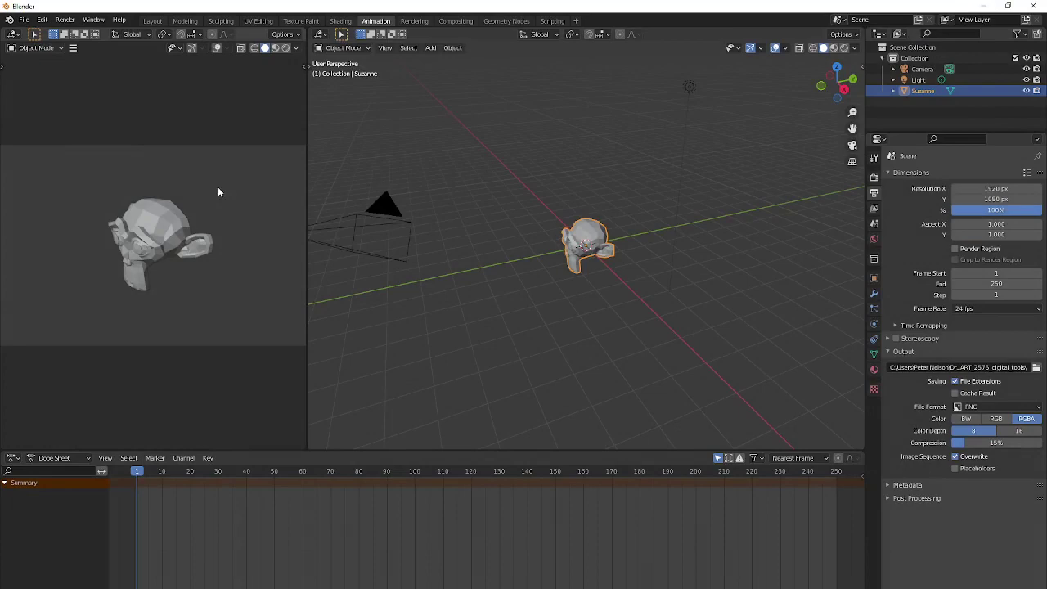
Start File > Save As and navigate to the VART_2575_digital_tools folder.
{"action": "left_click", "coordinate": [25, 19]}
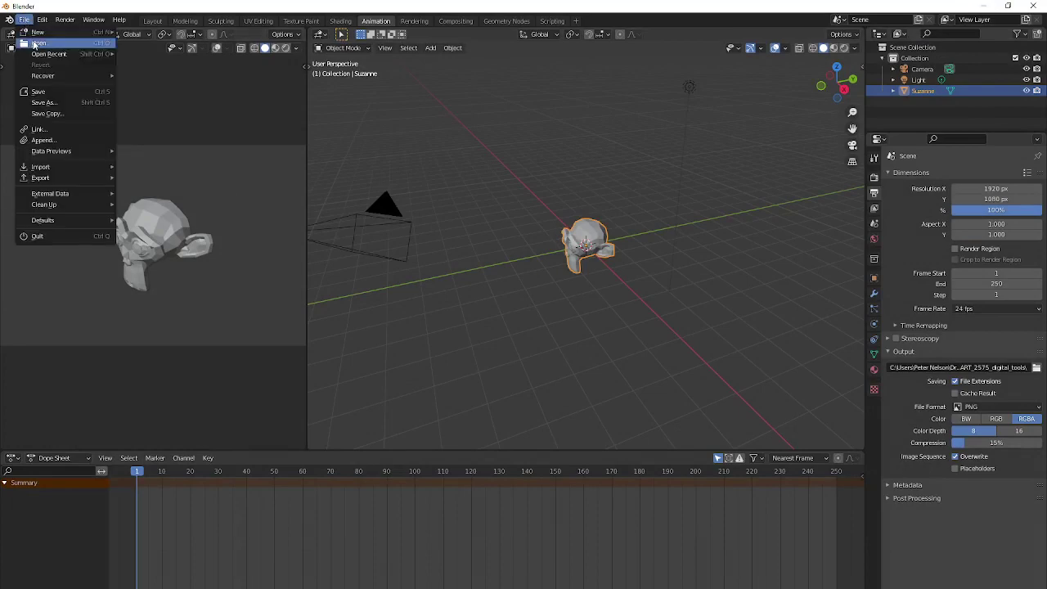
{"action": "left_click", "coordinate": [58, 104]}
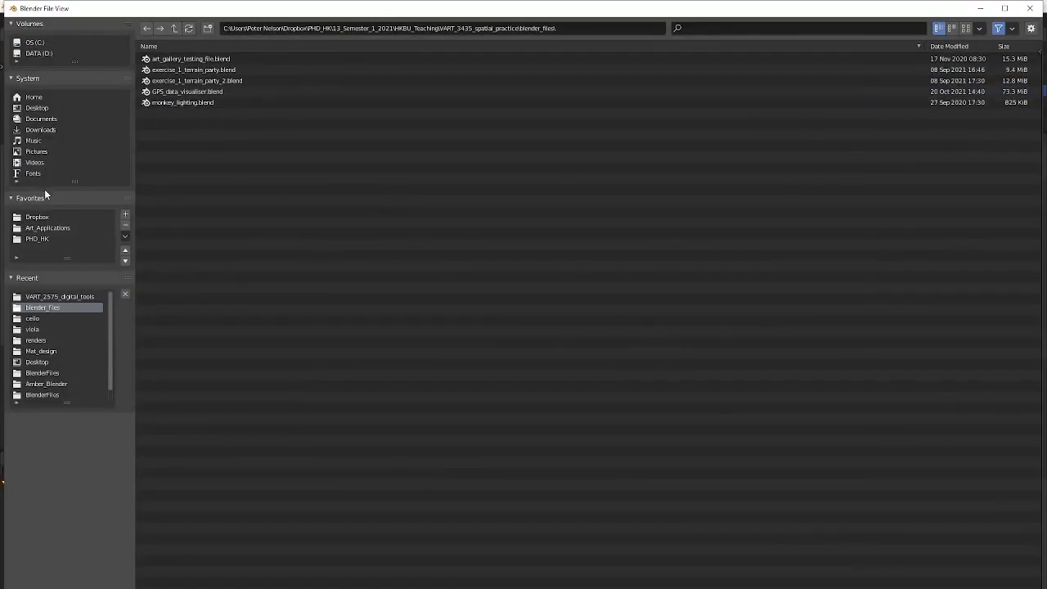
{"action": "left_click", "coordinate": [54, 237]}
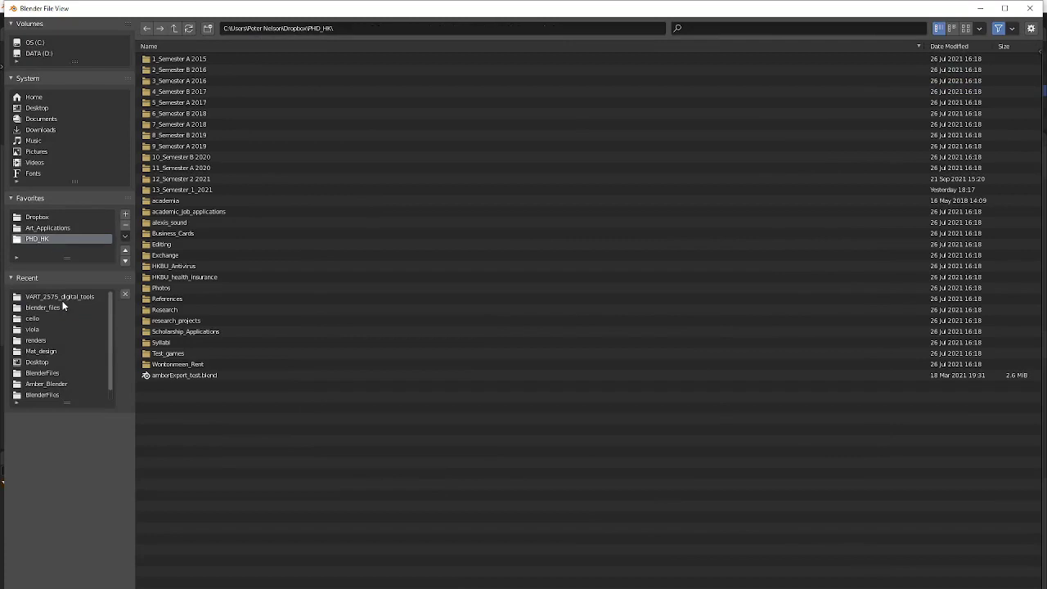
{"action": "left_click", "coordinate": [64, 297]}
Create a blender_project_files folder and save the scene there as vector_export.blend.
{"action": "left_click", "coordinate": [207, 28]}
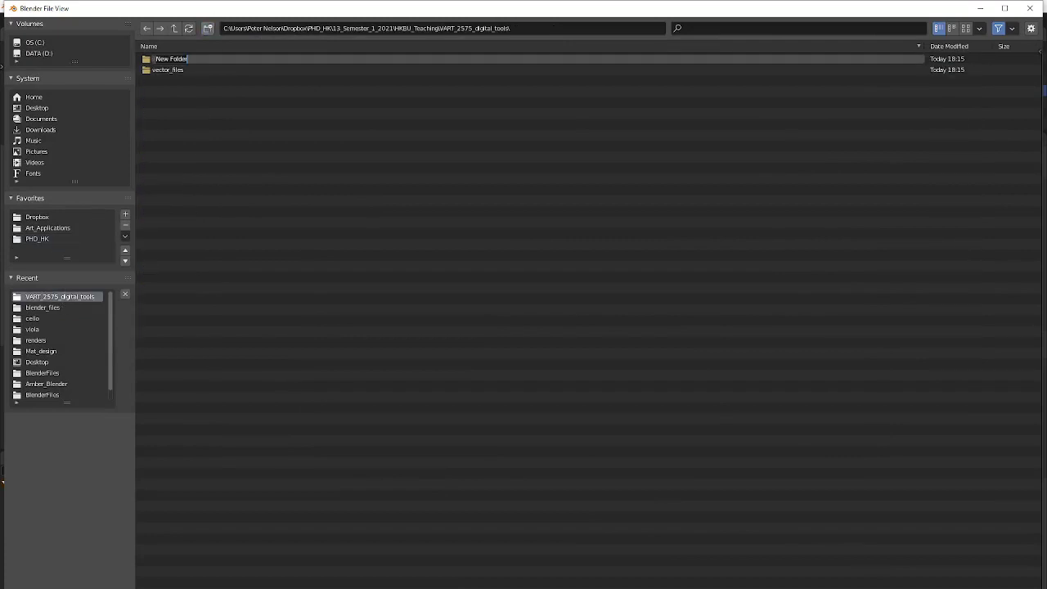
{"action": "type", "text": "bl"}
{"action": "key", "text": "BackSpace"}
{"action": "type", "text": "project_files"}
{"action": "key", "text": "Home"}
{"action": "type", "text": "blender"}
{"action": "key", "text": "Return"}
{"action": "double_click", "coordinate": [176, 59]}
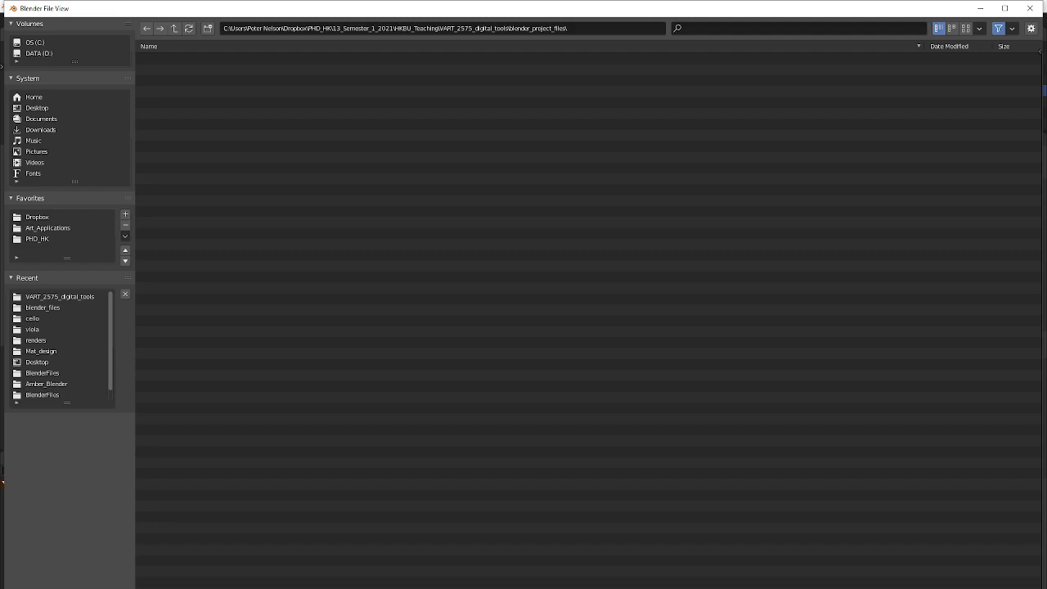
{"action": "key", "text": "Escape"}
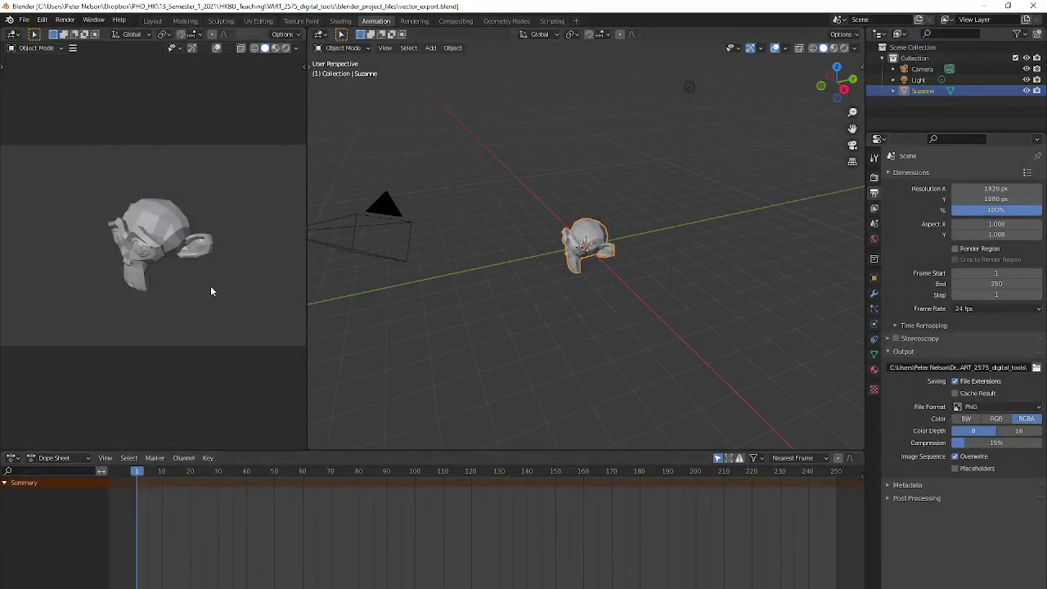
Render frame 1 with Render Image and zoom into Suzanne's black Freestyle outlines.
{"action": "left_click", "coordinate": [64, 19]}
{"action": "left_click", "coordinate": [73, 33]}
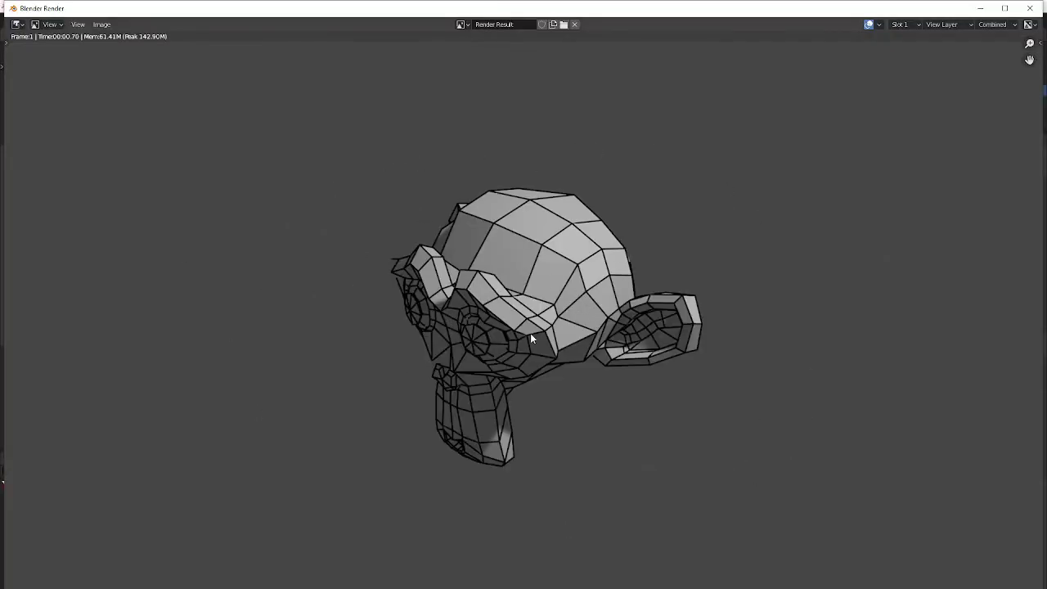
{"action": "scroll", "coordinate": [530, 333], "scroll_direction": "up", "scroll_amount": 2}
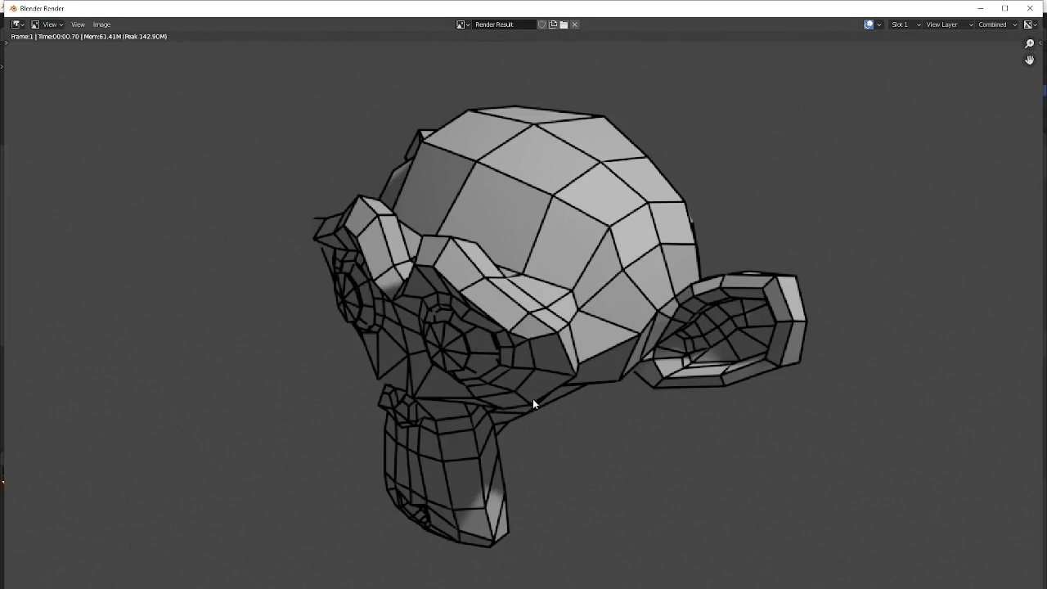
{"action": "scroll", "coordinate": [532, 398], "scroll_direction": "up", "scroll_amount": 2}
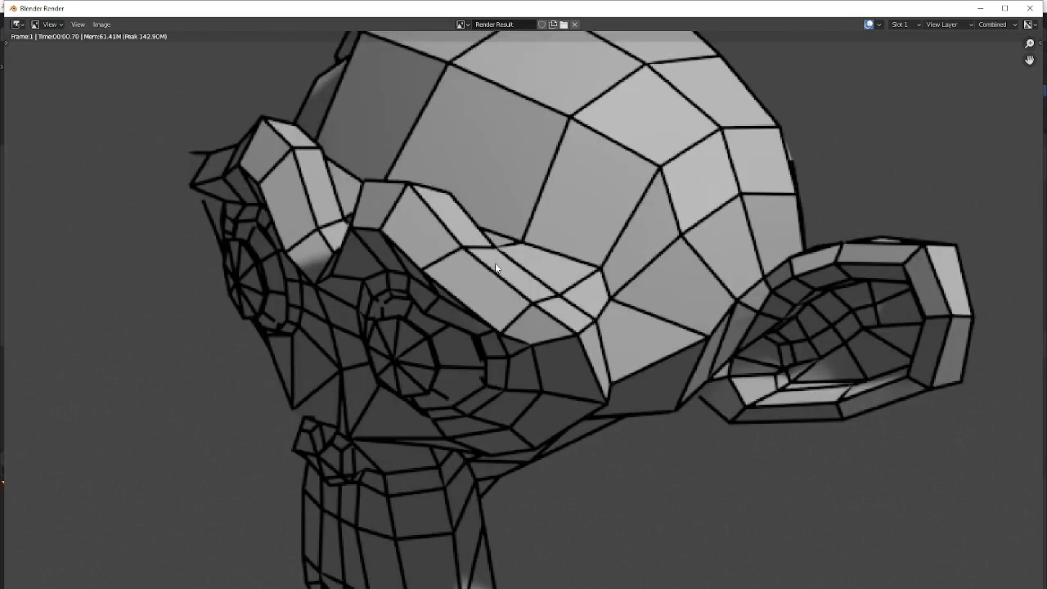
In File Explorer, browse to VART_2575_digital_tools and open the context menu of the 0001 file.
{"action": "mouse_move", "coordinate": [281, 583]}
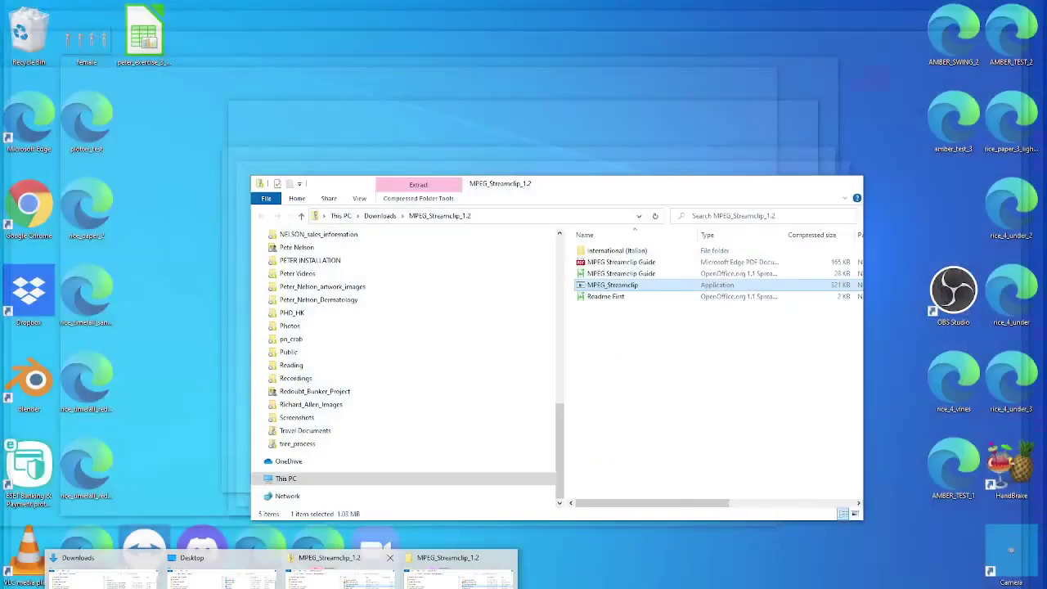
{"action": "left_click", "coordinate": [342, 572]}
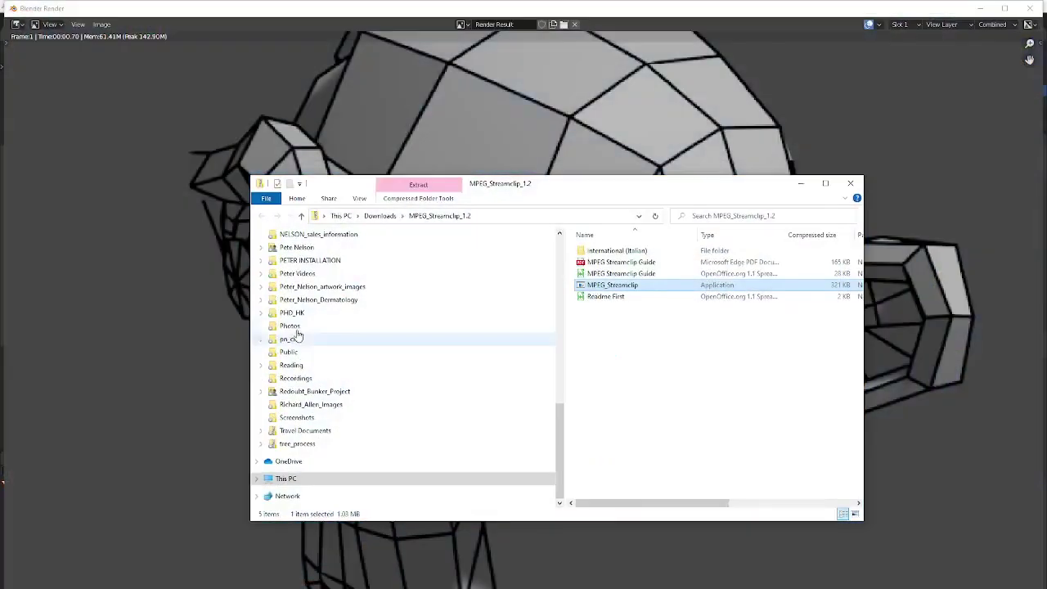
{"action": "left_click", "coordinate": [292, 313]}
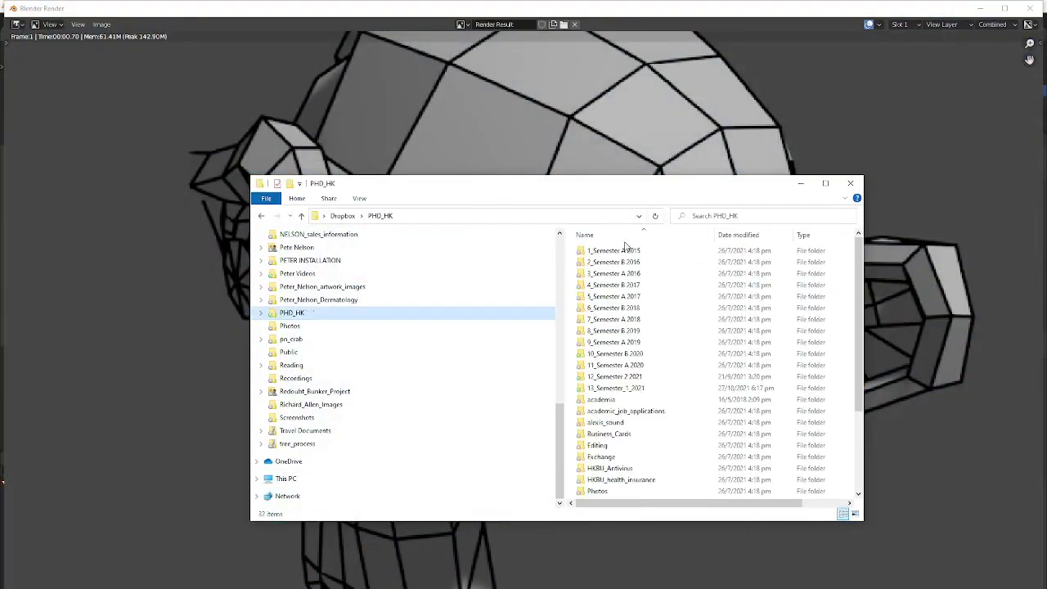
{"action": "double_click", "coordinate": [625, 388]}
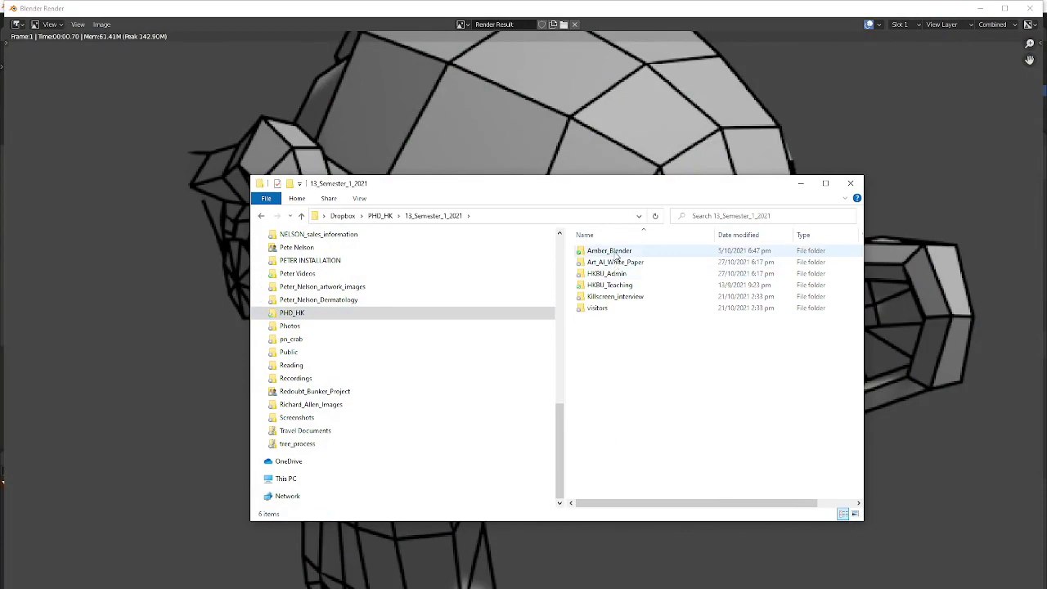
{"action": "left_click", "coordinate": [615, 285]}
{"action": "double_click", "coordinate": [615, 286]}
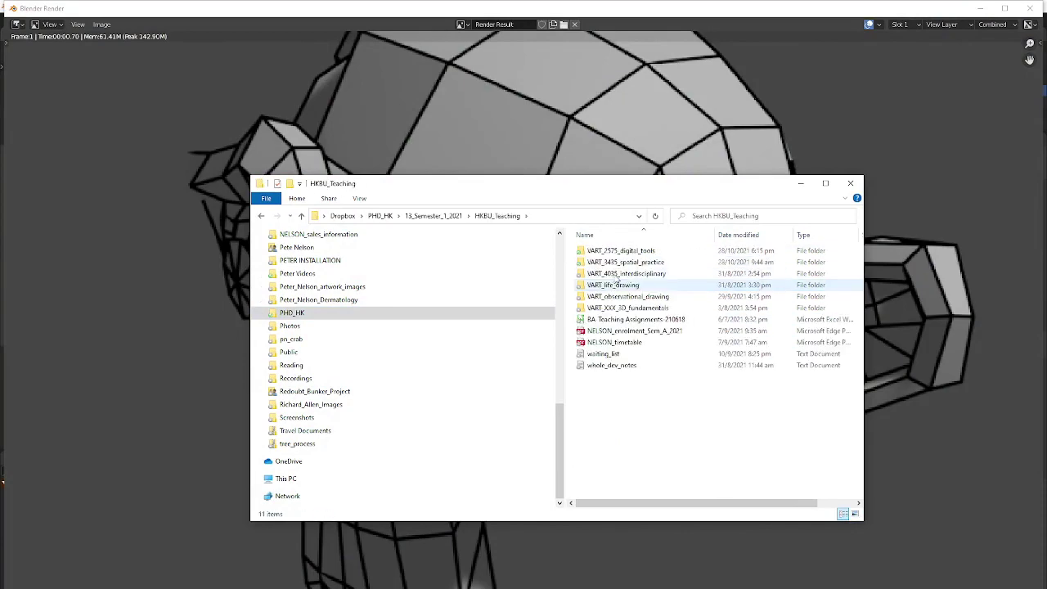
{"action": "left_click_drag", "start_coordinate": [576, 190], "coordinate": [449, 176]}
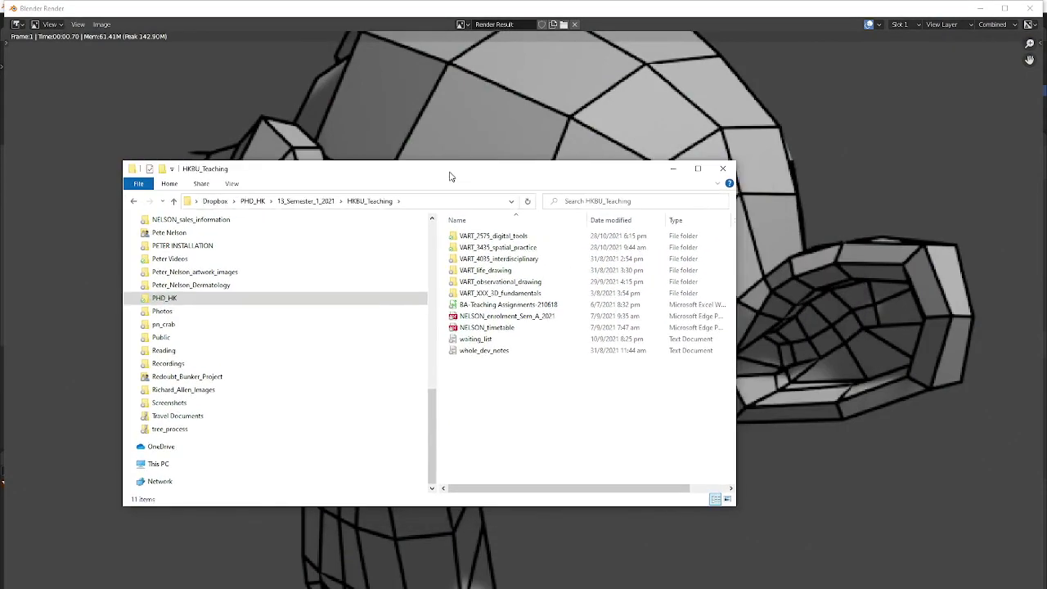
{"action": "double_click", "coordinate": [487, 236]}
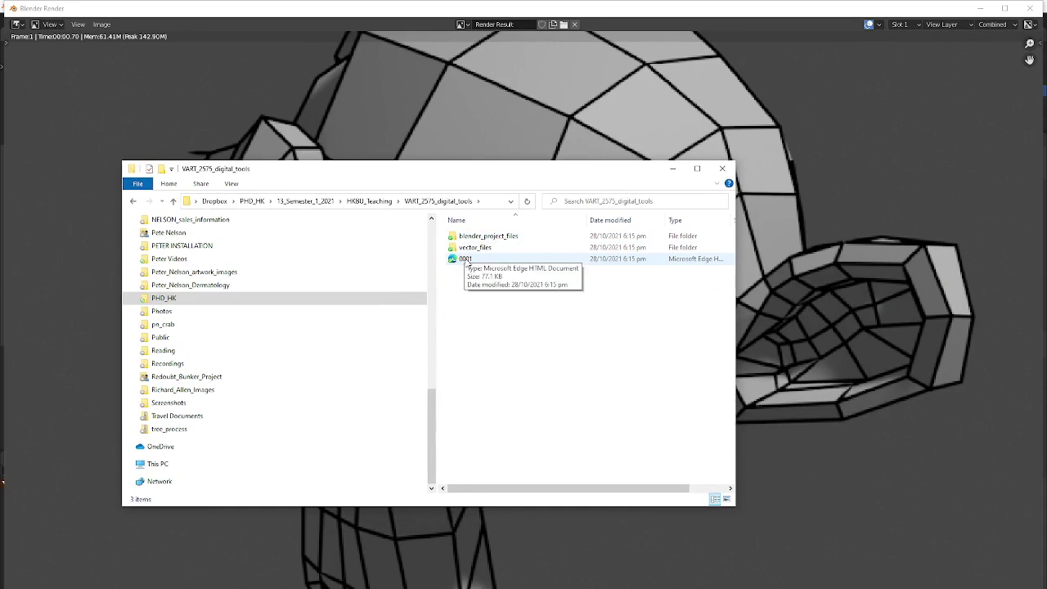
{"action": "left_click", "coordinate": [466, 260]}
{"action": "right_click", "coordinate": [471, 261]}
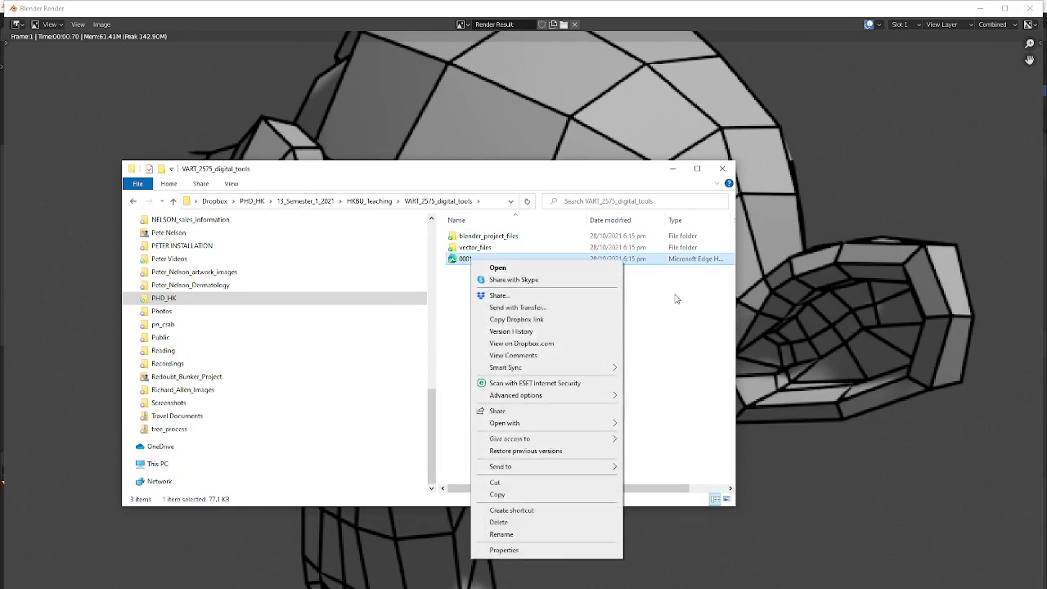
View the rendered 0001.svg monkey line drawing in Edge, then minimize the browser.
{"action": "left_click", "coordinate": [514, 269]}
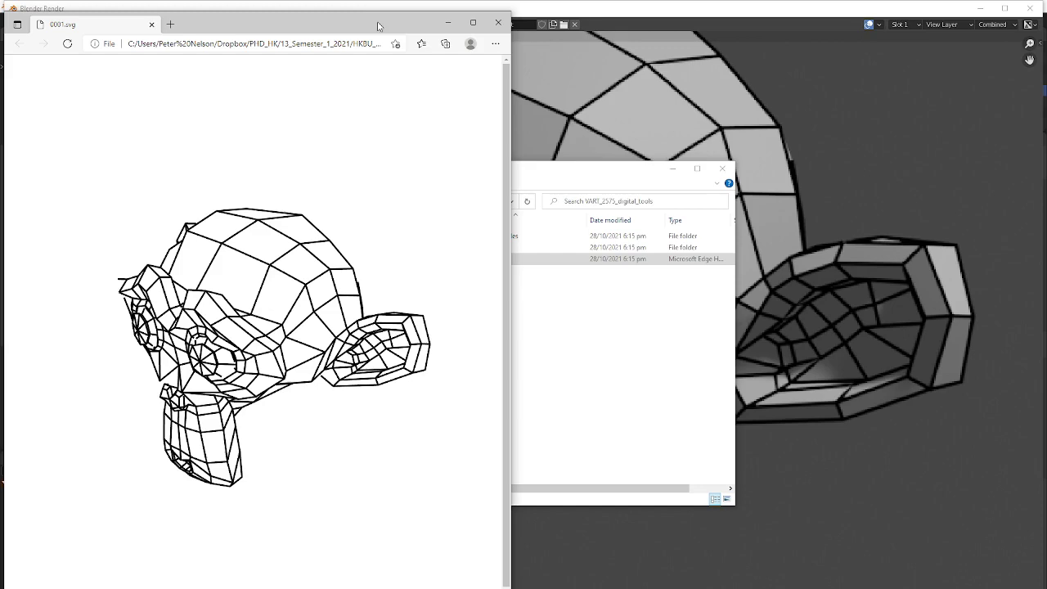
{"action": "left_click", "coordinate": [448, 22]}
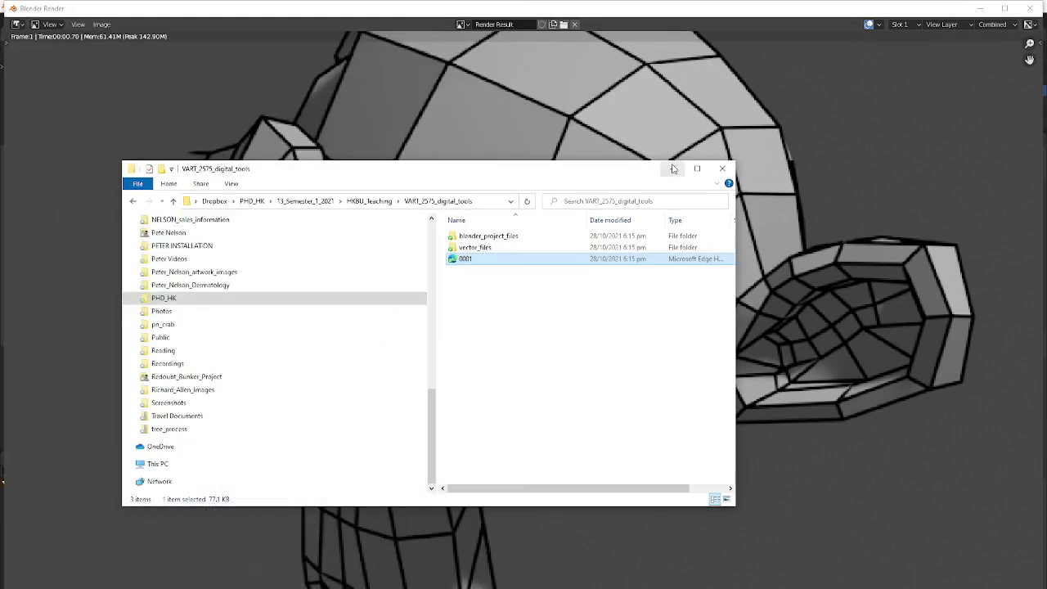
Minimize File Explorer and close Blender's render result window.
{"action": "left_click", "coordinate": [672, 169]}
{"action": "scroll", "coordinate": [625, 222], "scroll_direction": "down", "scroll_amount": 4}
{"action": "scroll", "coordinate": [614, 295], "scroll_direction": "up", "scroll_amount": 2}
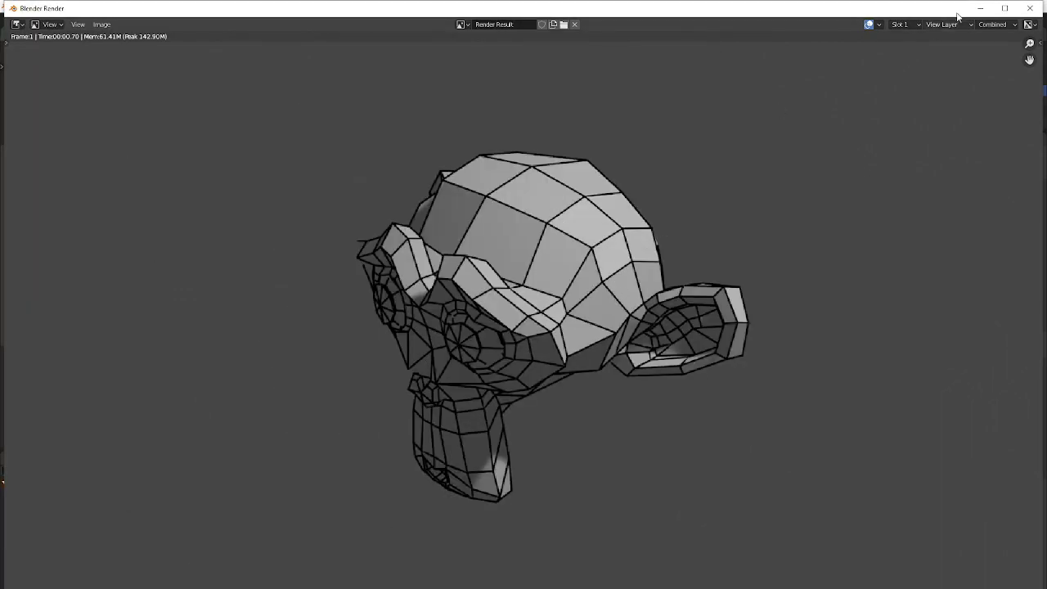
{"action": "left_click", "coordinate": [1030, 8]}
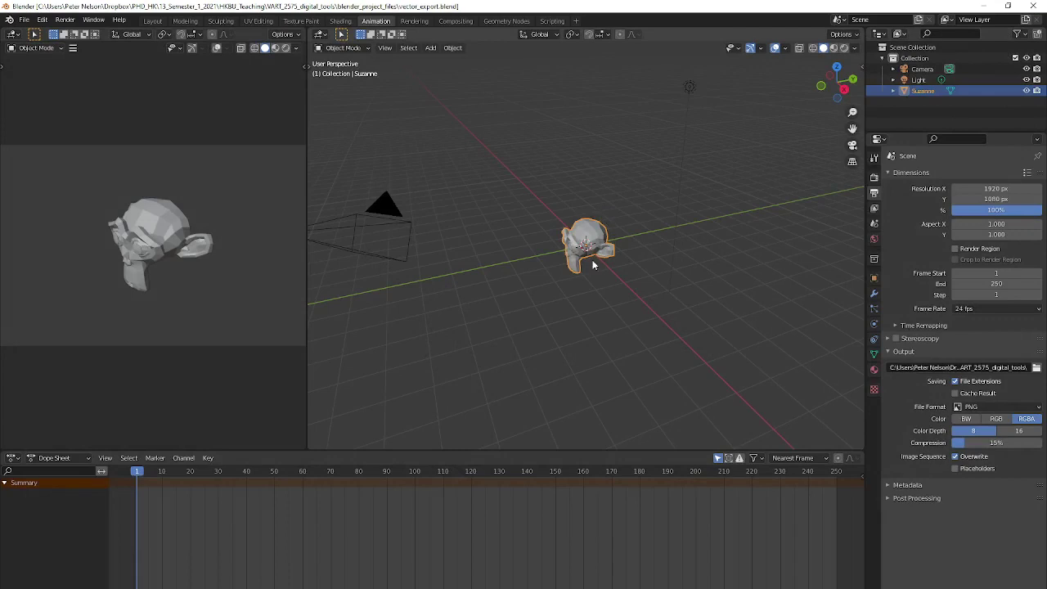
Delete only Suzanne, restoring the camera and light after an accidental delete-all.
{"action": "middle_click_drag", "start_coordinate": [593, 263], "coordinate": [583, 269]}
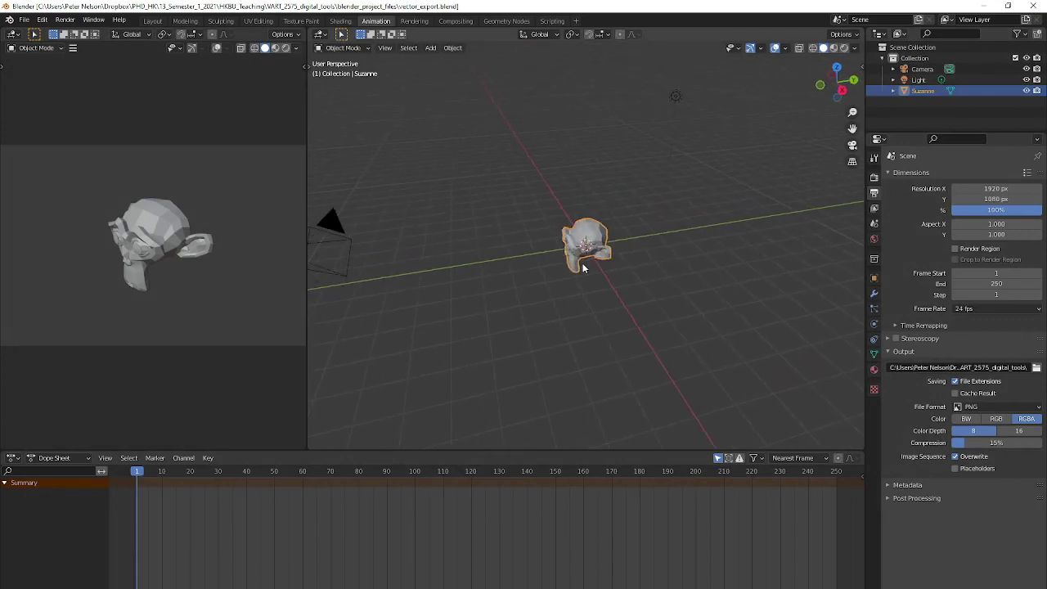
{"action": "key", "text": "a"}
{"action": "key", "text": "x"}
{"action": "left_click", "coordinate": [583, 264]}
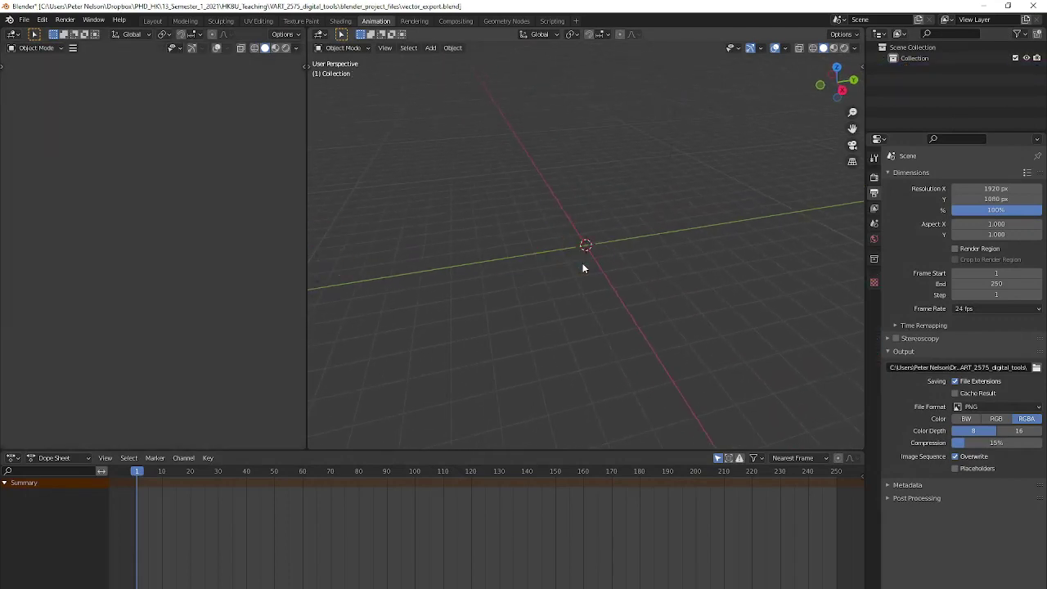
{"action": "key", "text": "ctrl+z"}
{"action": "left_click", "coordinate": [612, 254]}
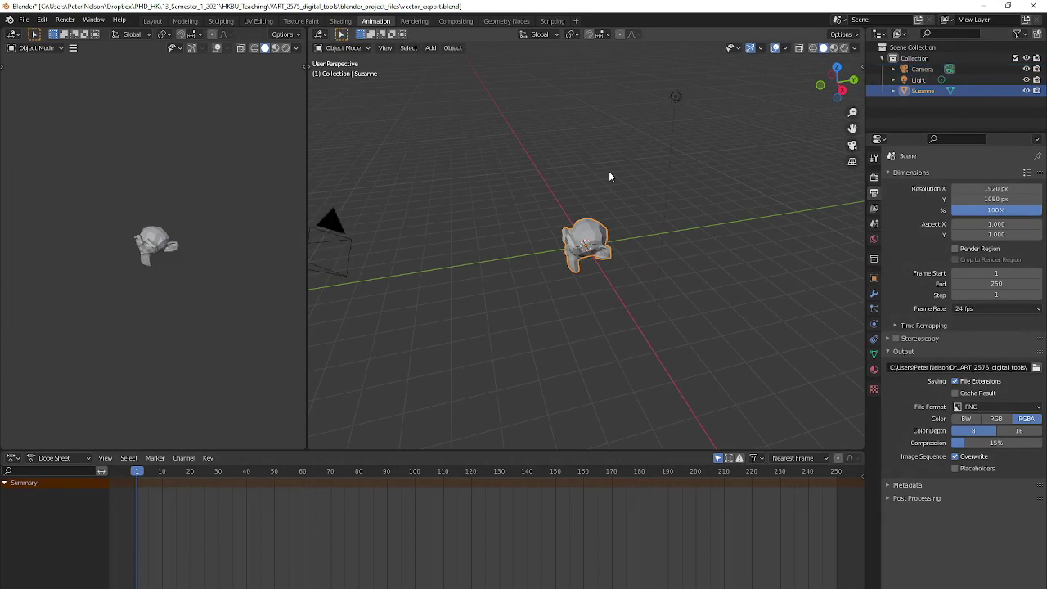
{"action": "left_click", "coordinate": [608, 172]}
{"action": "left_click", "coordinate": [602, 235]}
{"action": "key", "text": "x"}
{"action": "left_click", "coordinate": [602, 231]}
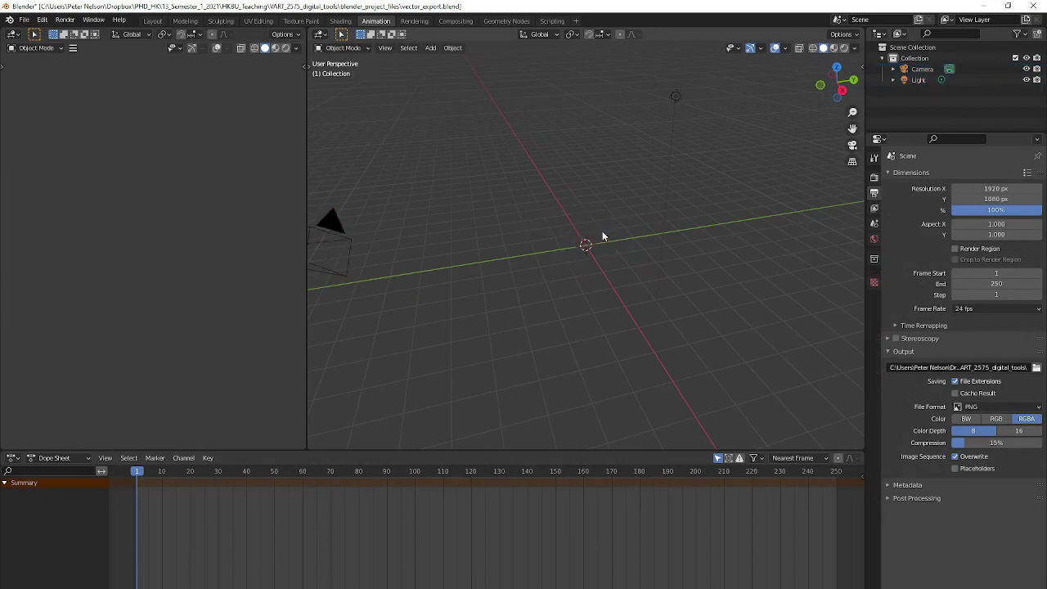
Add a mesh plane and set its Y scale to 2 for a 2 m × 4 m plane.
{"action": "key", "text": "shift+a"}
{"action": "mouse_move", "coordinate": [594, 242]}
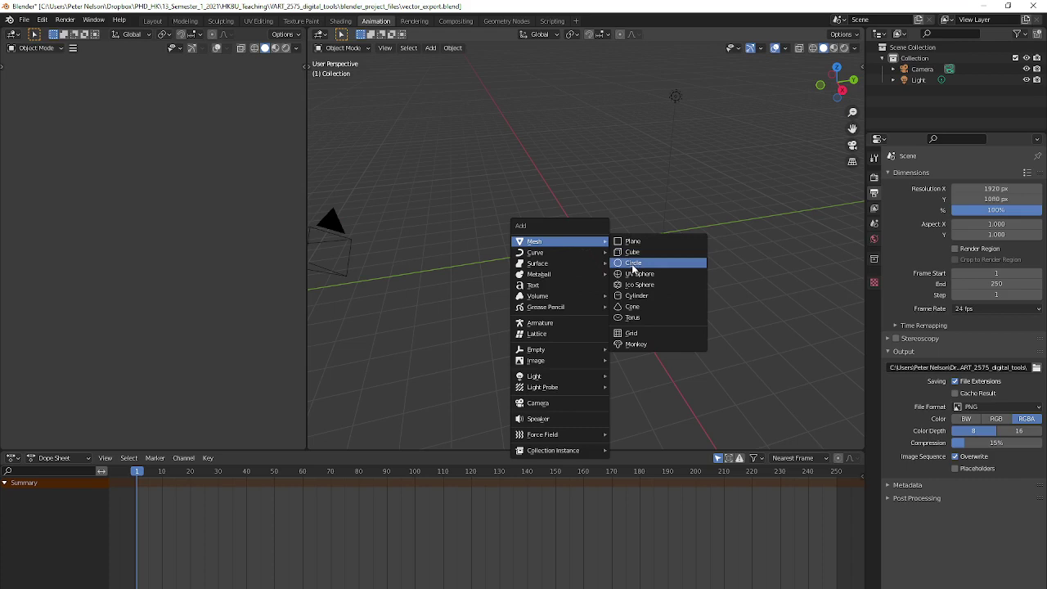
{"action": "left_click", "coordinate": [631, 241]}
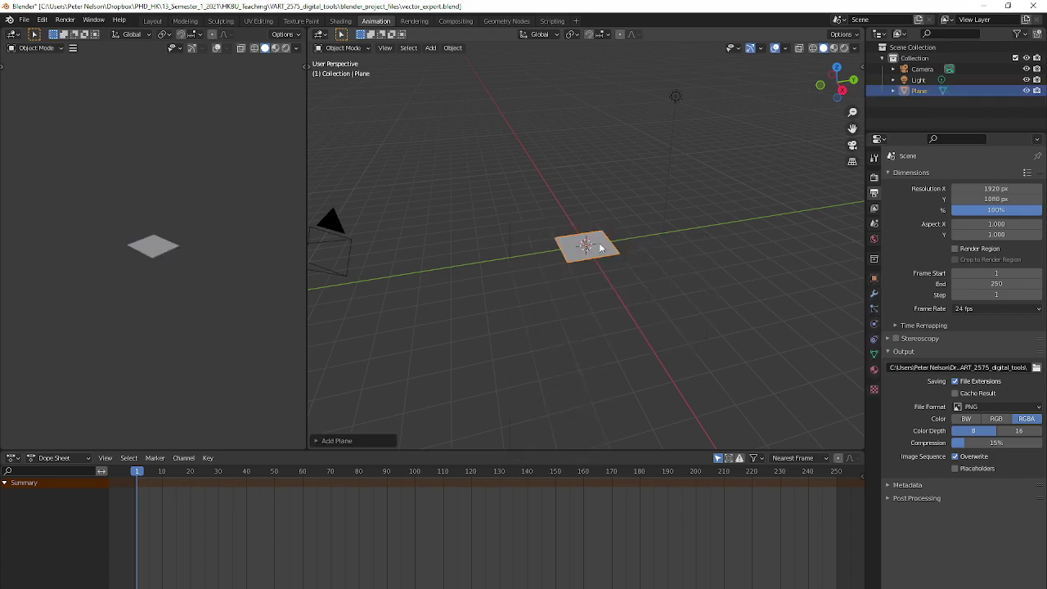
{"action": "middle_click_drag", "start_coordinate": [536, 257], "coordinate": [619, 241]}
{"action": "key", "text": "n"}
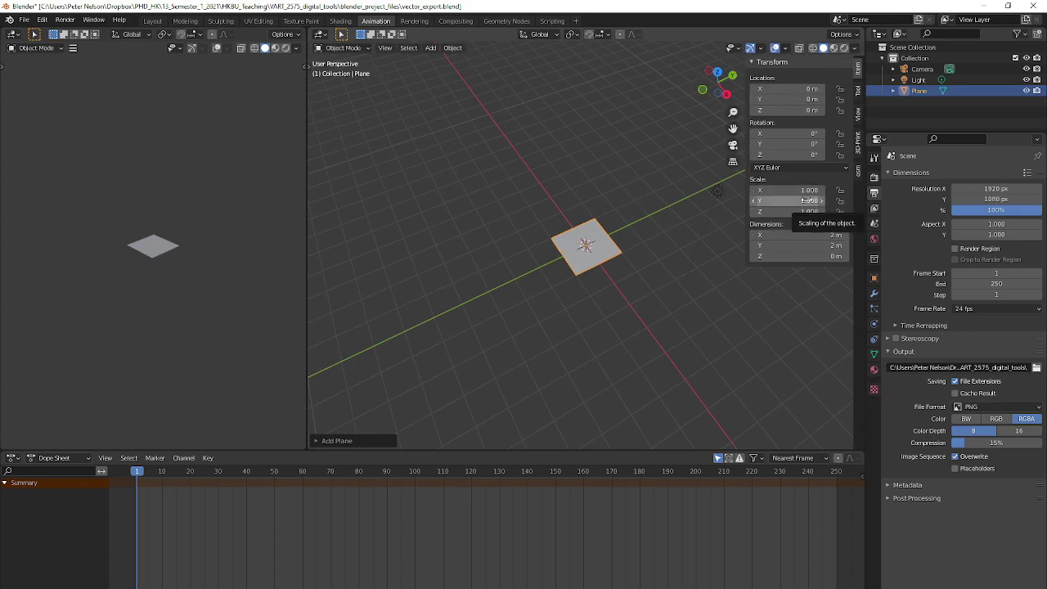
{"action": "left_click", "coordinate": [808, 200]}
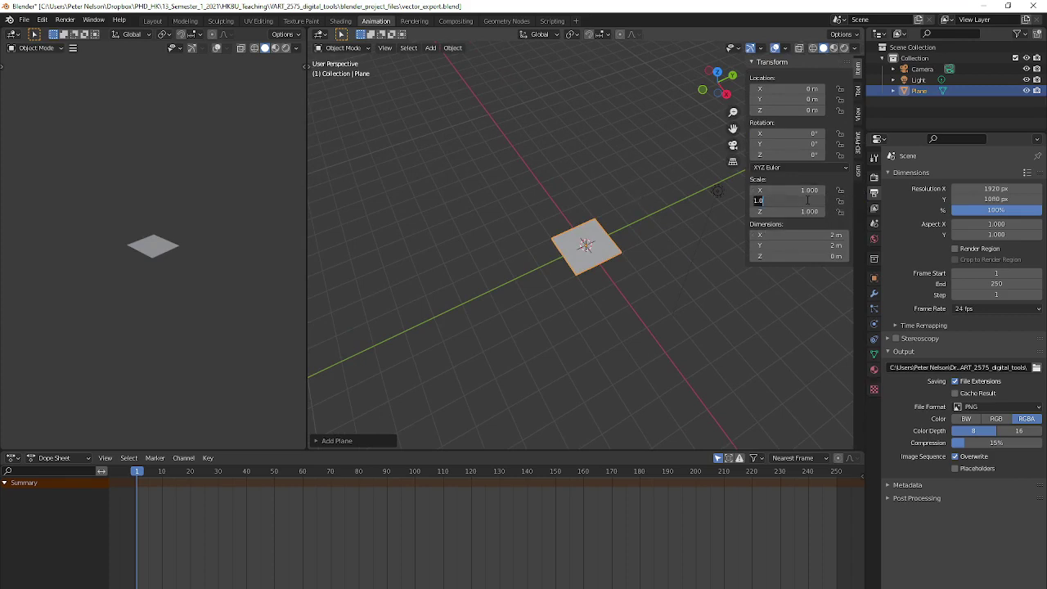
{"action": "type", "text": "2"}
{"action": "key", "text": "Return"}
Clear the camera's rotation and raise it about 5 m straight above the plane.
{"action": "scroll", "coordinate": [542, 244], "scroll_direction": "down", "scroll_amount": 3}
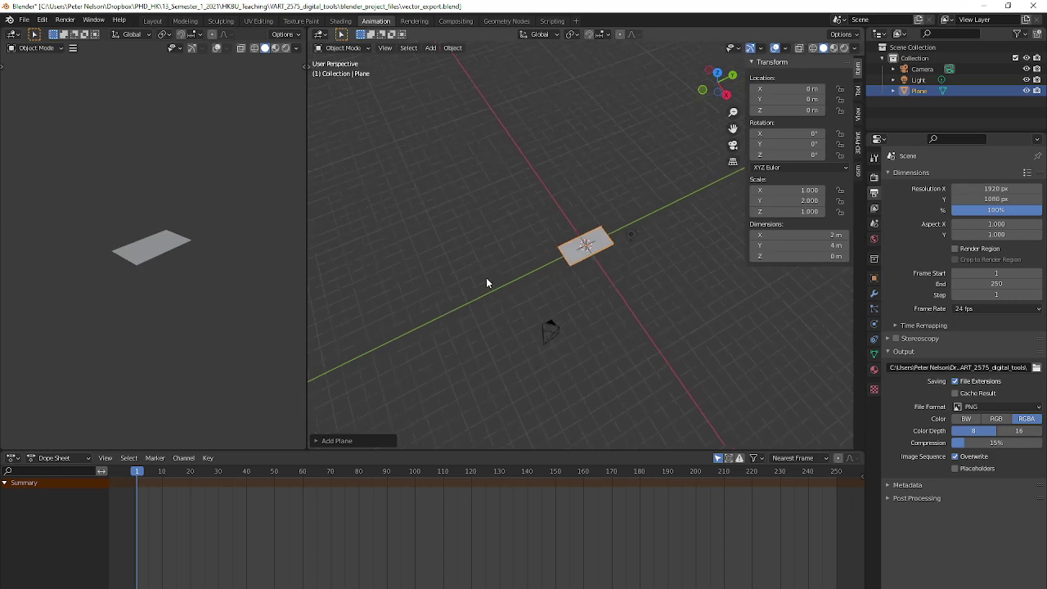
{"action": "left_click", "coordinate": [537, 351]}
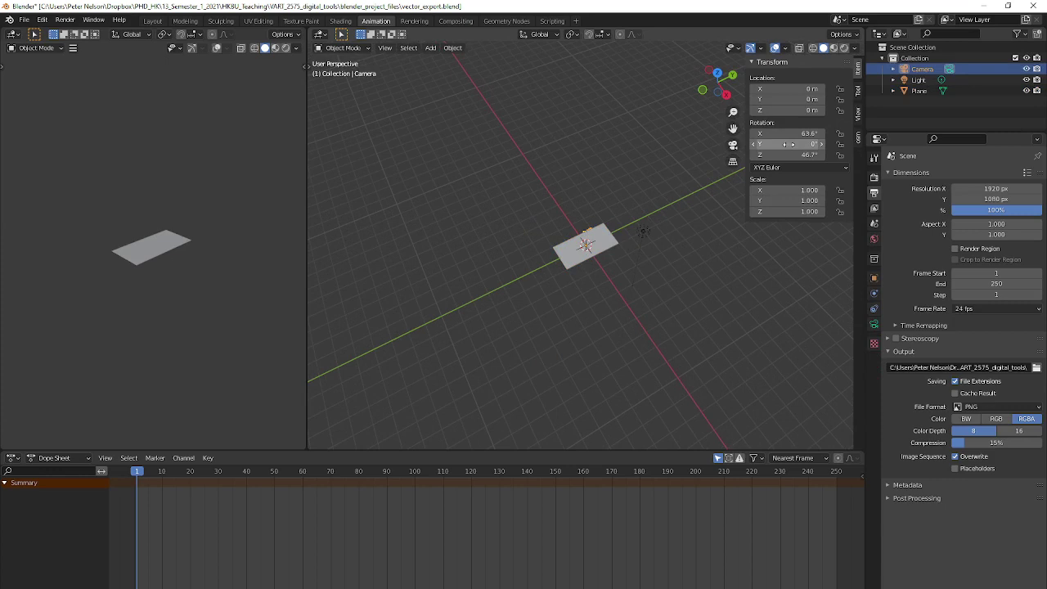
{"action": "key", "text": "BackSpace"}
{"action": "middle_click_drag", "start_coordinate": [561, 280], "coordinate": [607, 244]}
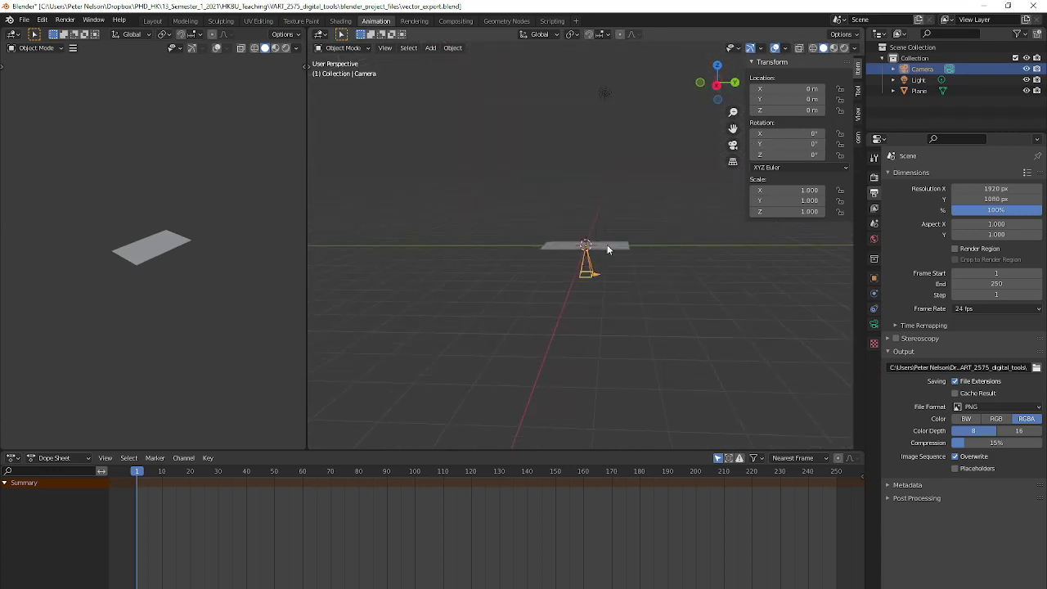
{"action": "key", "text": "g"}
{"action": "key", "text": "z"}
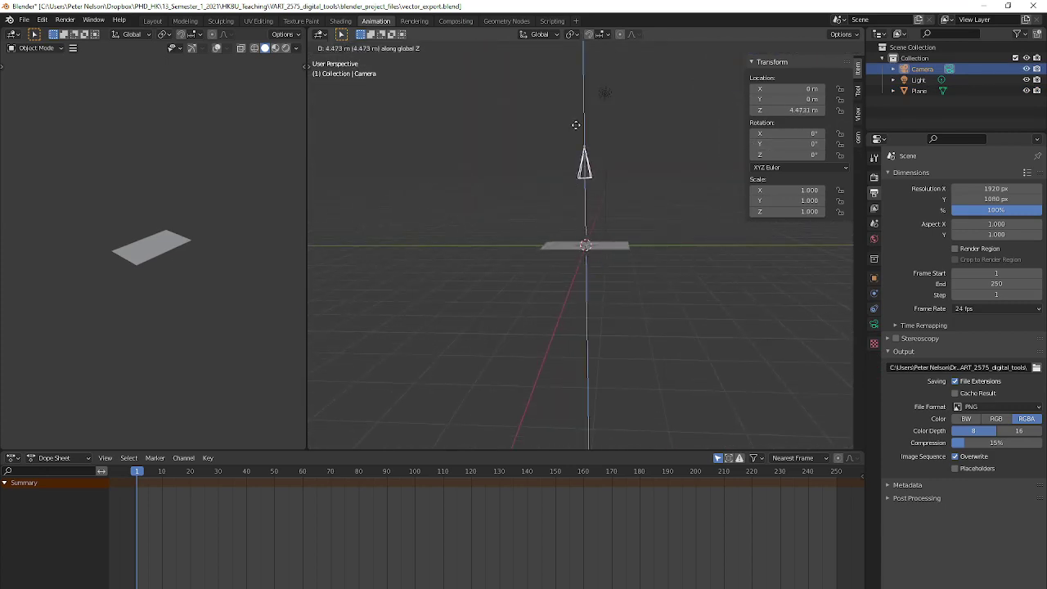
{"action": "left_click", "coordinate": [576, 123]}
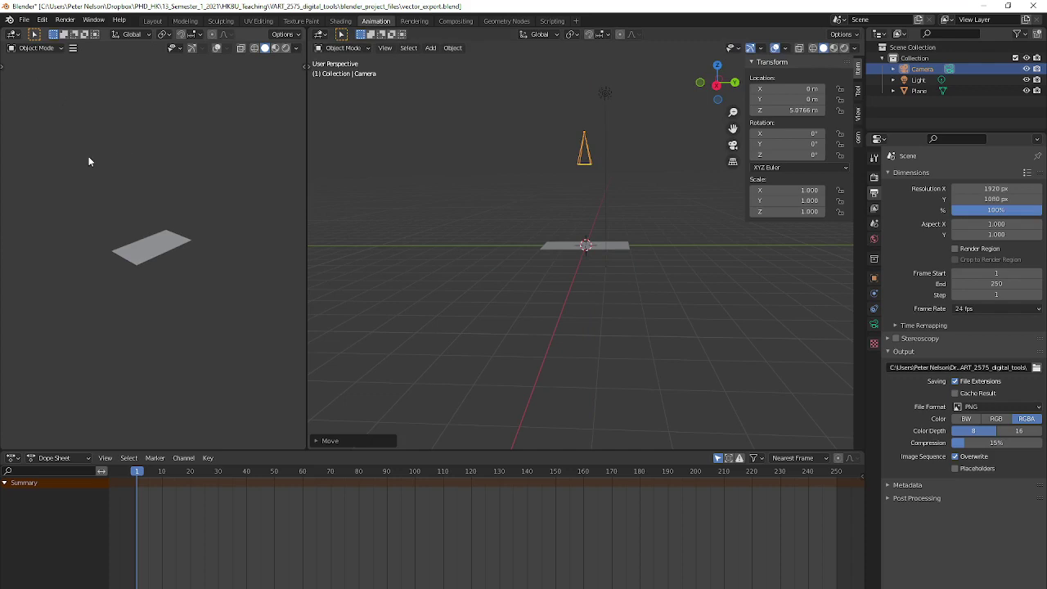
Look through the camera and set its lens type to Orthographic.
{"action": "key", "text": "KP_0"}
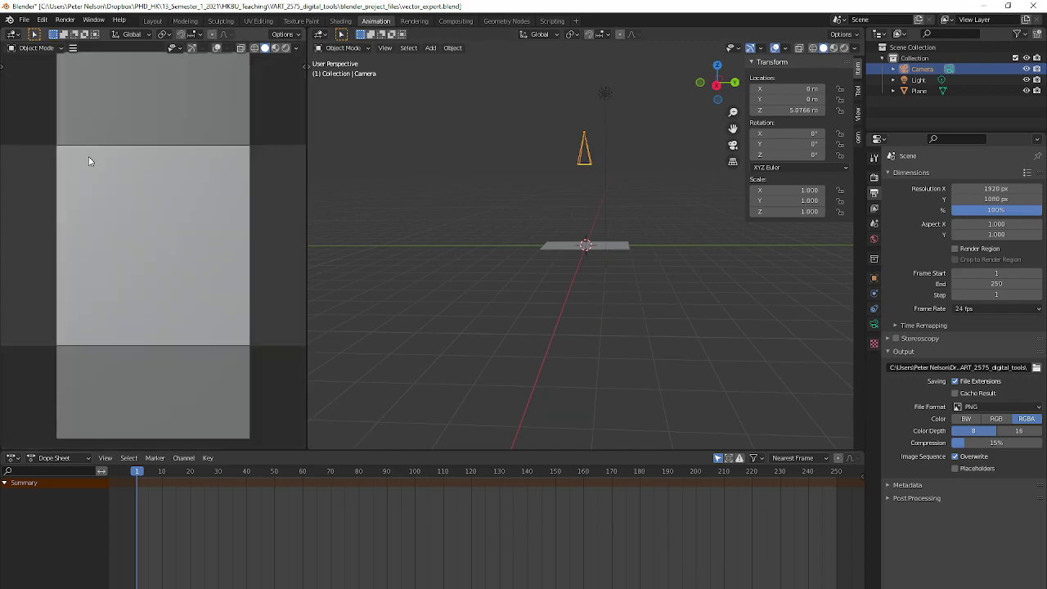
{"action": "scroll", "coordinate": [90, 161], "scroll_direction": "down", "scroll_amount": 4}
{"action": "scroll", "coordinate": [777, 262], "scroll_direction": "down", "scroll_amount": 2}
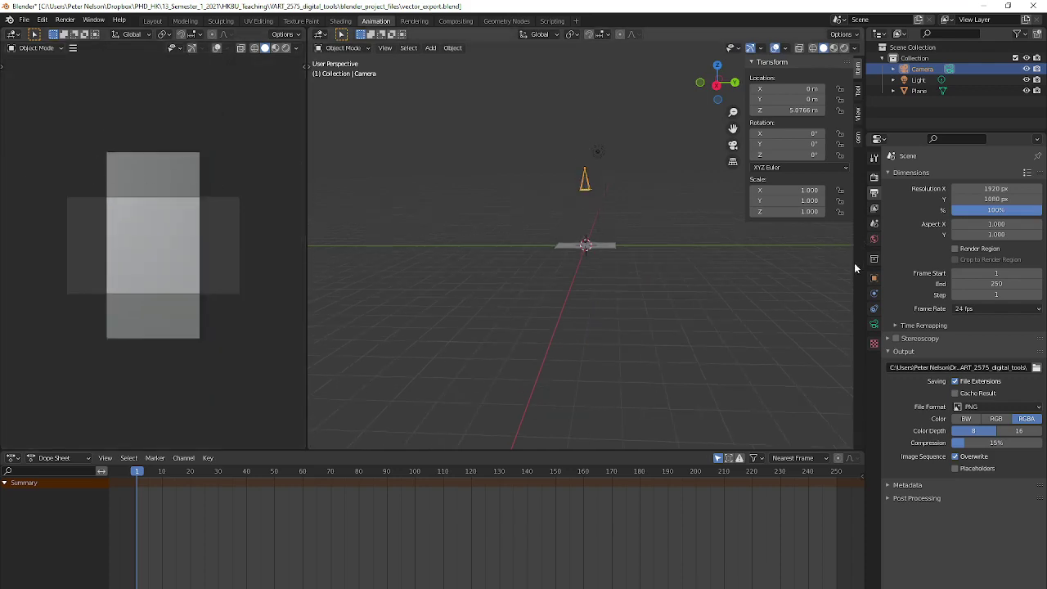
{"action": "left_click", "coordinate": [874, 323]}
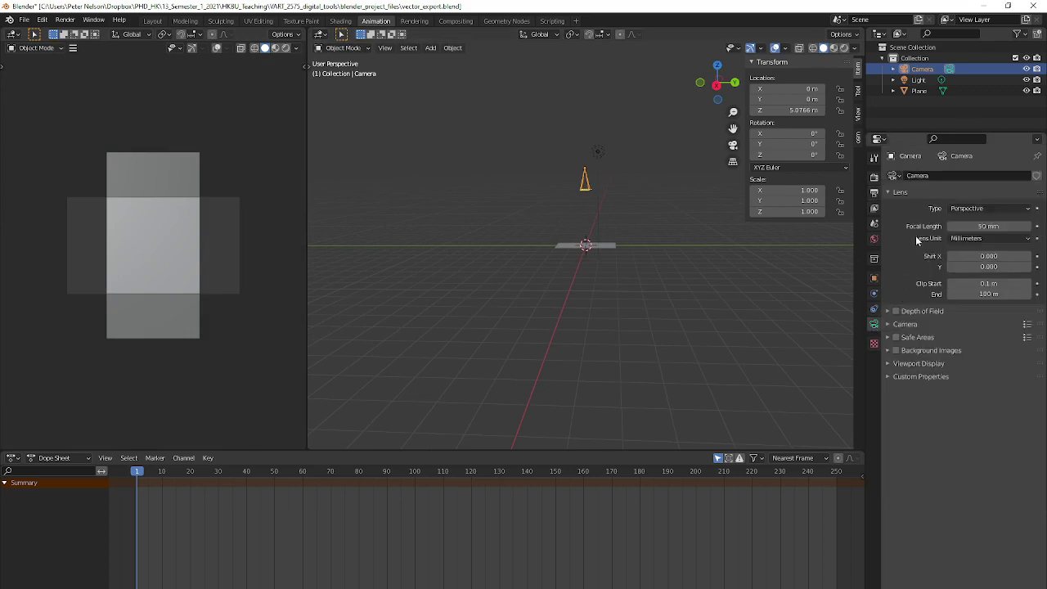
{"action": "left_click", "coordinate": [970, 208]}
{"action": "left_click", "coordinate": [968, 232]}
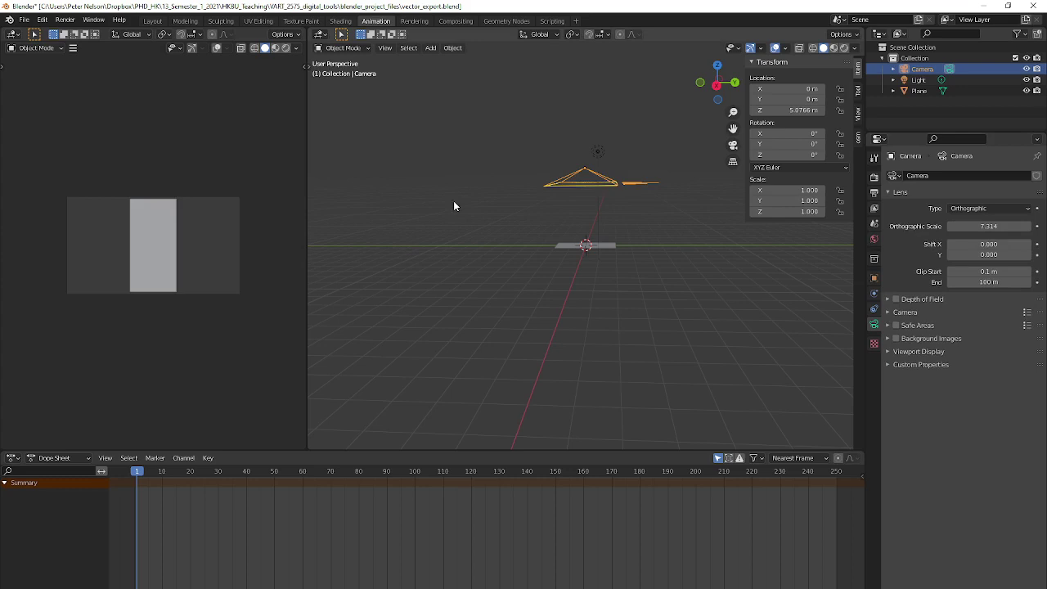
{"action": "middle_click_drag", "start_coordinate": [587, 236], "coordinate": [595, 282]}
Duplicate the plane and move the copy along X beside the original.
{"action": "left_click", "coordinate": [548, 280]}
{"action": "key", "text": "shift+d"}
{"action": "right_click", "coordinate": [595, 282]}
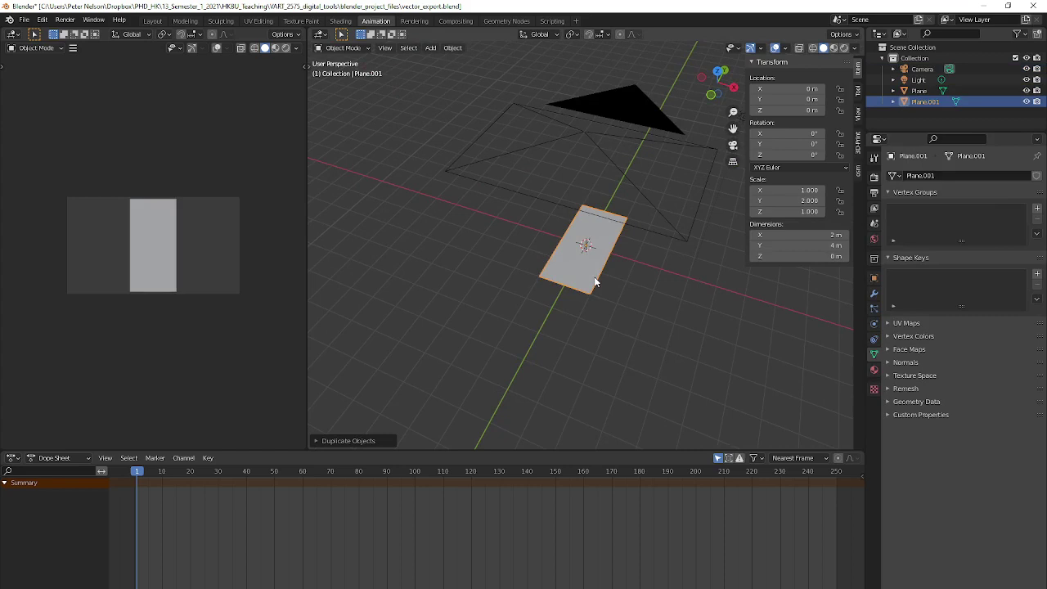
{"action": "key", "text": "g"}
{"action": "key", "text": "x"}
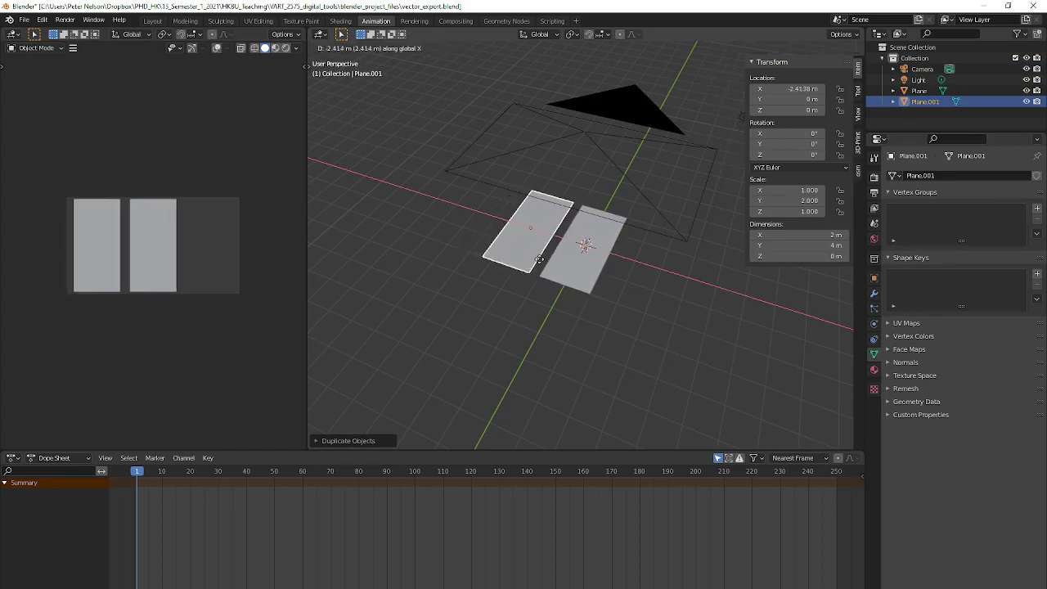
{"action": "left_click", "coordinate": [556, 265]}
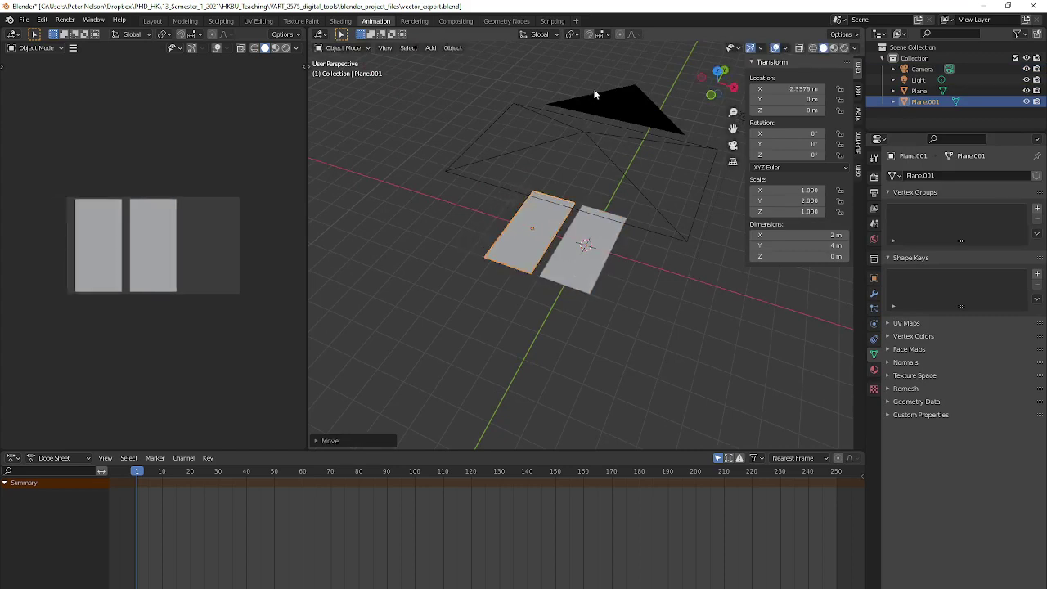
Rotate the camera 90° on Z and slide it along X to center over both planes.
{"action": "left_click", "coordinate": [616, 110]}
{"action": "type", "text": "r"}
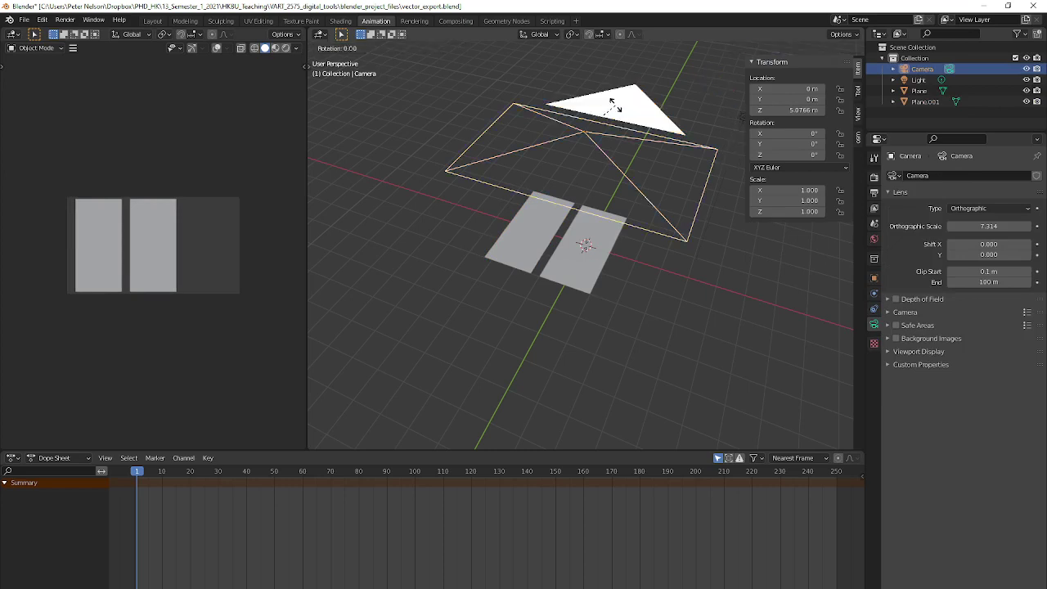
{"action": "type", "text": "z90"}
{"action": "key", "text": "Return"}
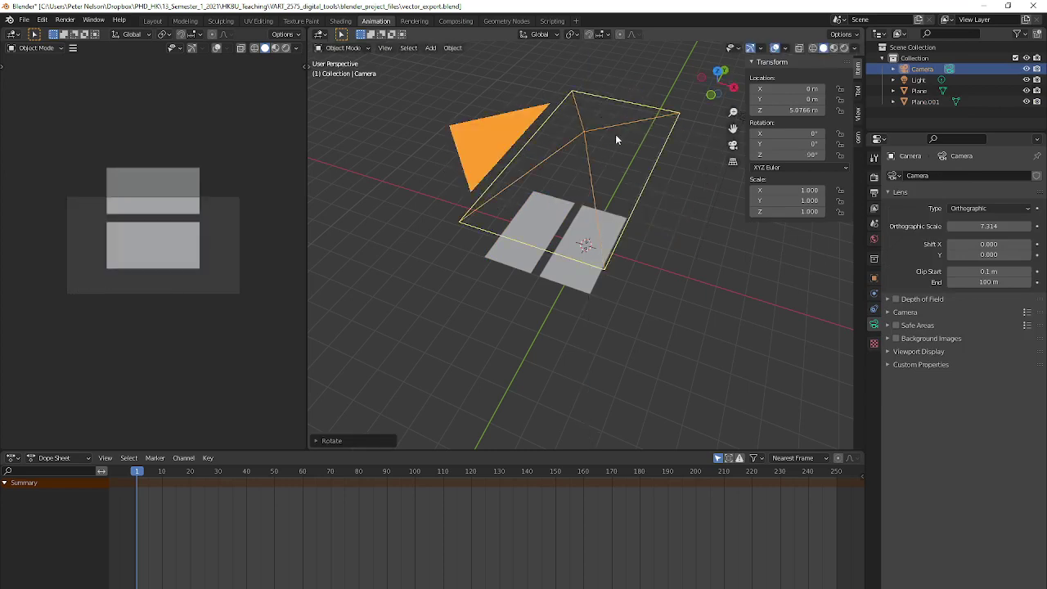
{"action": "key", "text": "g"}
{"action": "key", "text": "x"}
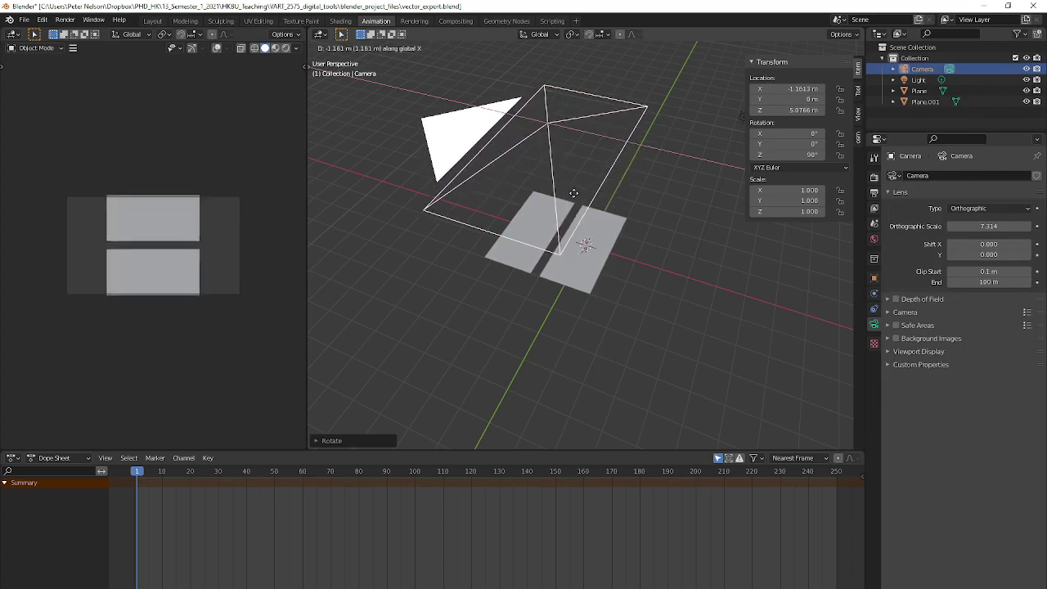
{"action": "left_click", "coordinate": [572, 192]}
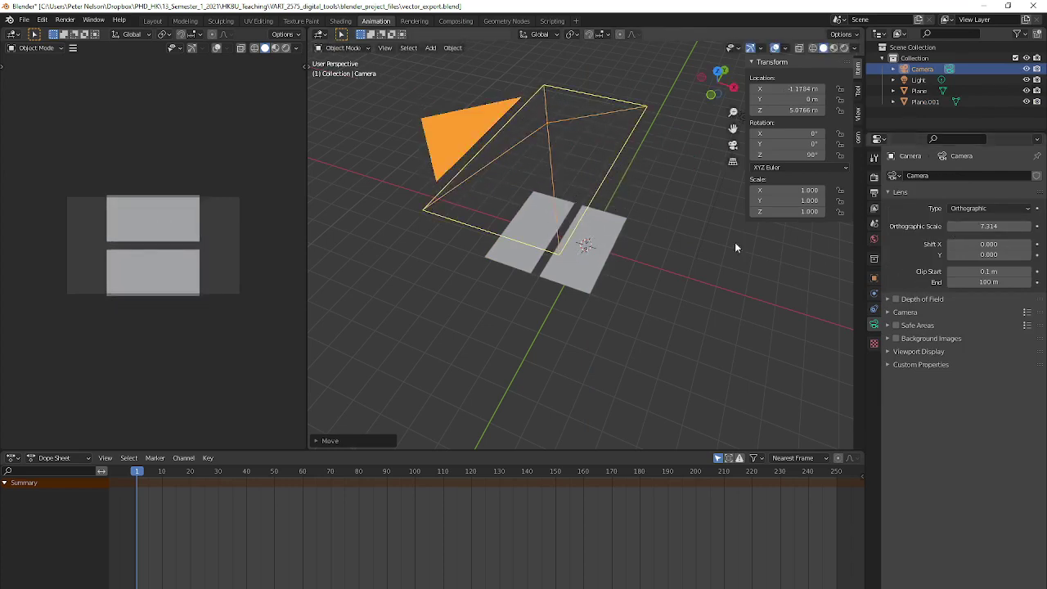
Lower the camera along Z and reduce its orthographic scale to 6.814.
{"action": "middle_click_drag", "start_coordinate": [625, 237], "coordinate": [629, 198]}
{"action": "key", "text": "g"}
{"action": "key", "text": "z"}
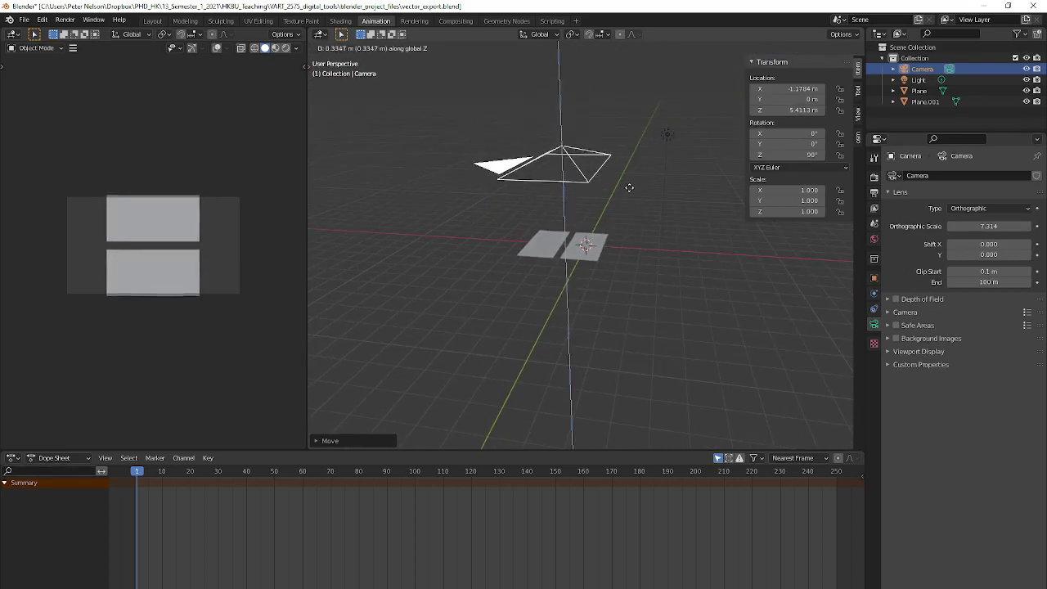
{"action": "left_click", "coordinate": [631, 194]}
{"action": "left_click_drag", "start_coordinate": [988, 226], "coordinate": [1014, 226]}
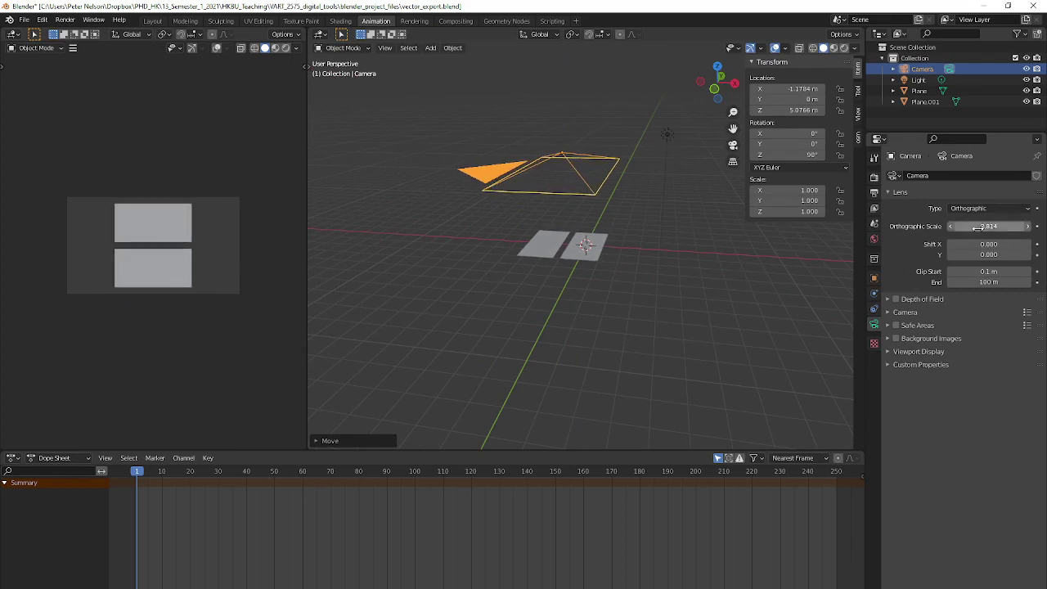
Mark the edges of both the left and right planes as Freestyle edges in Edit Mode.
{"action": "left_click", "coordinate": [535, 245]}
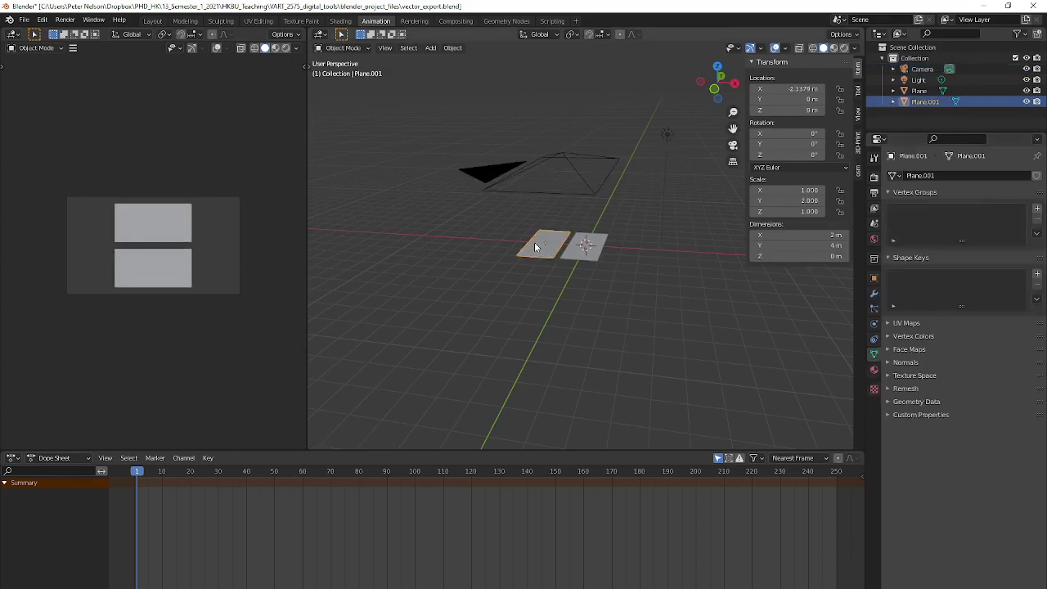
{"action": "key", "text": "Tab"}
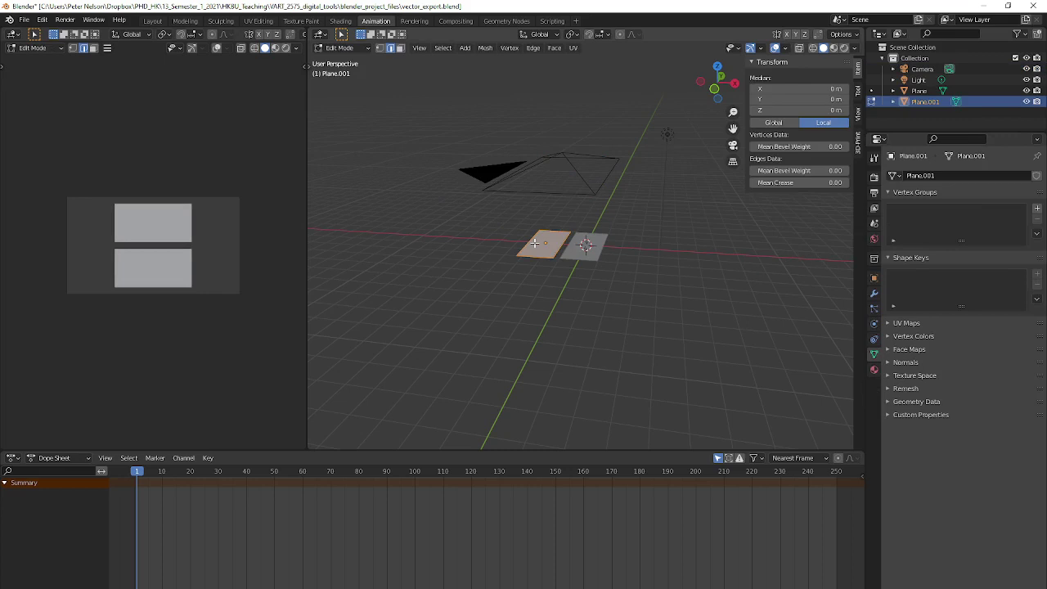
{"action": "right_click", "coordinate": [535, 243]}
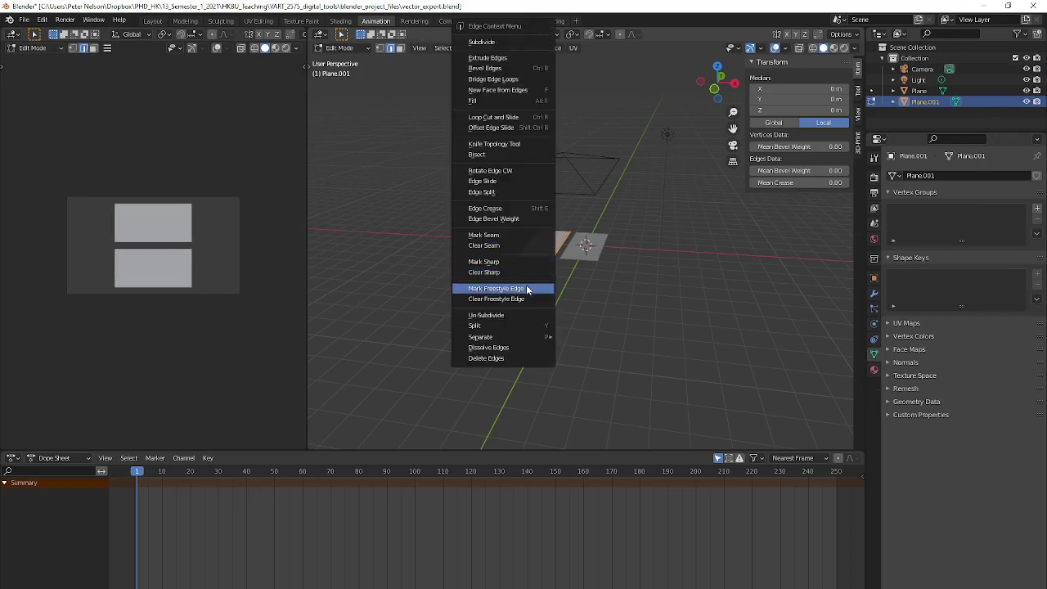
{"action": "left_click", "coordinate": [532, 288]}
{"action": "key", "text": "Tab"}
{"action": "left_click", "coordinate": [587, 251]}
{"action": "key", "text": "Tab"}
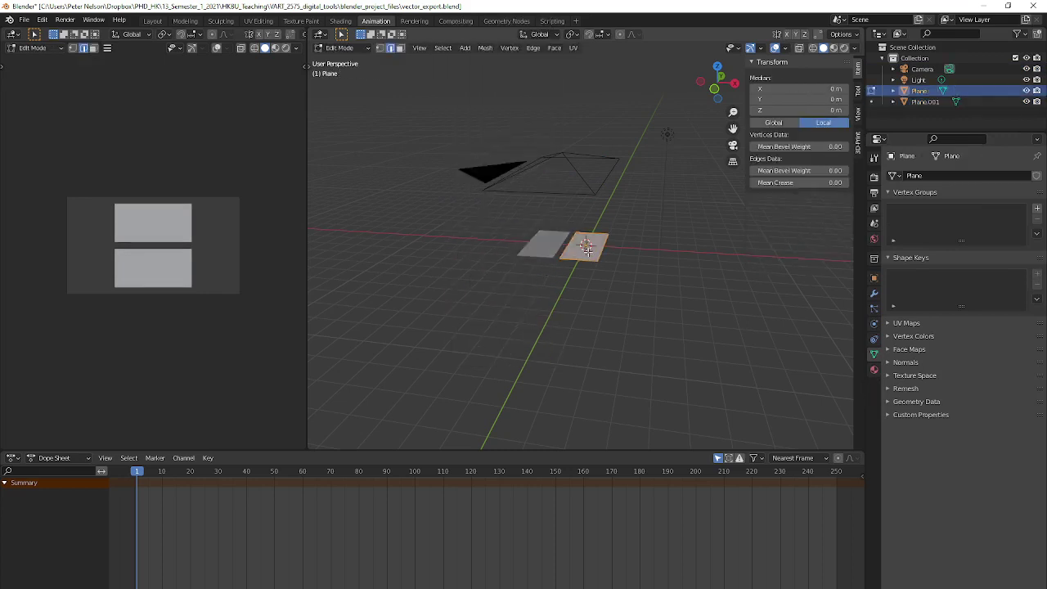
{"action": "right_click", "coordinate": [587, 251]}
{"action": "left_click", "coordinate": [578, 288]}
{"action": "key", "text": "Tab"}
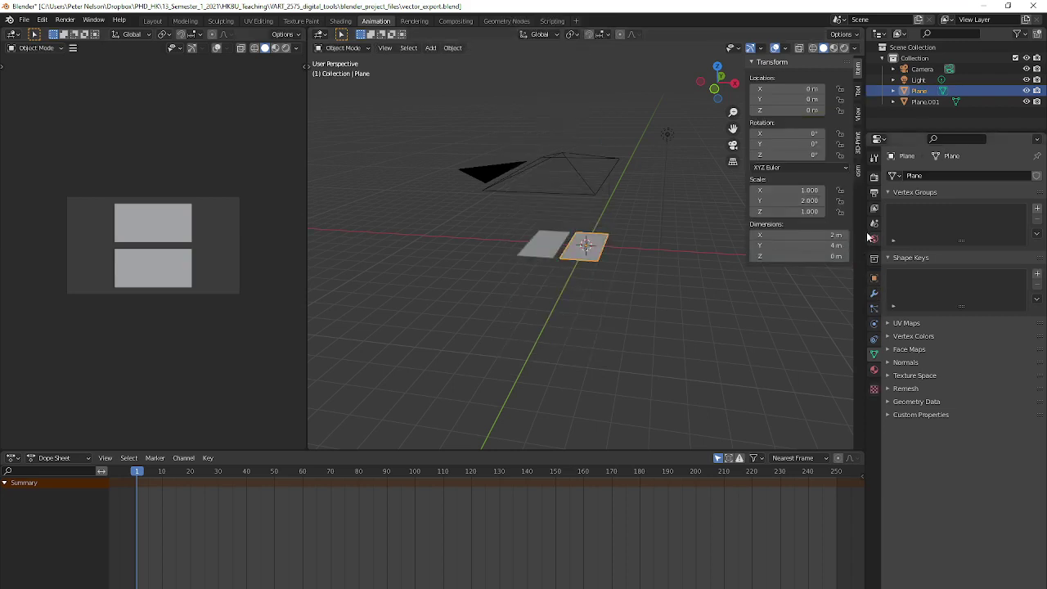
Show the render Output properties, then bring the VART_2575_digital_tools folder window forward.
{"action": "left_click", "coordinate": [873, 209]}
{"action": "left_click", "coordinate": [873, 192]}
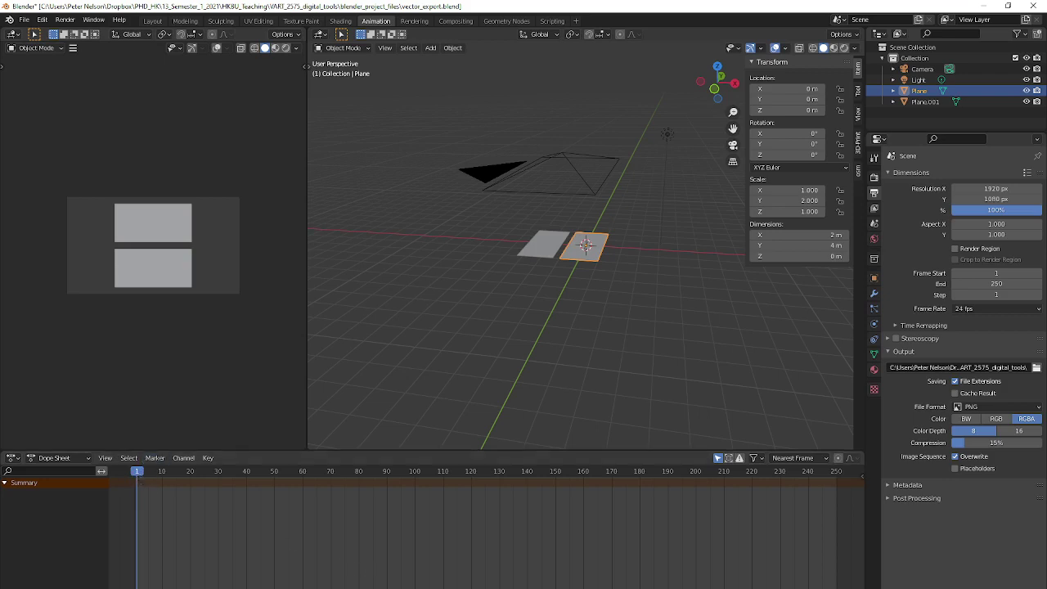
{"action": "left_click", "coordinate": [347, 566]}
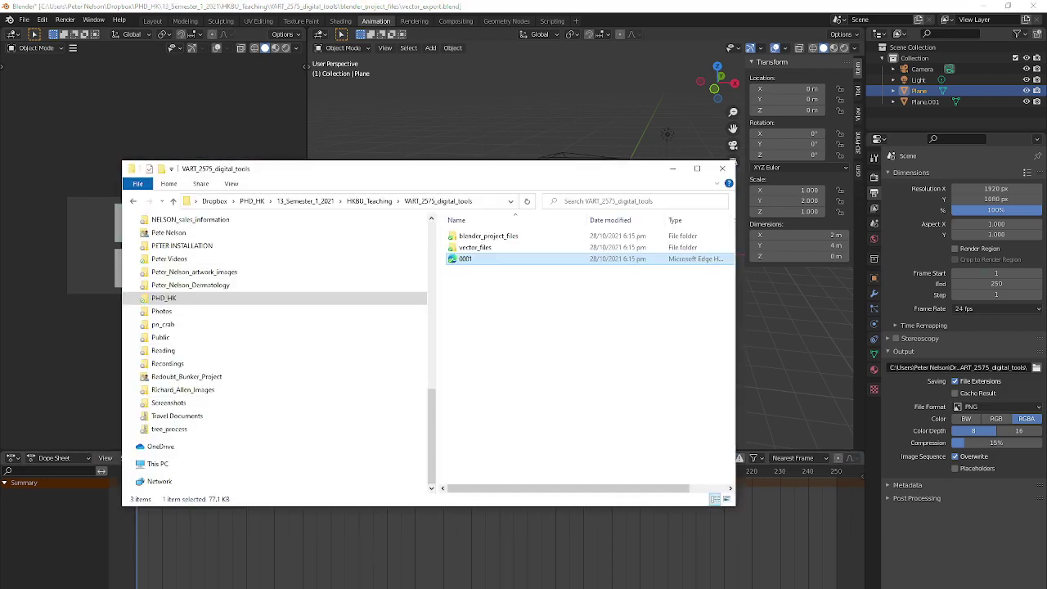
Move the 0001 file into the vector_files folder and open that folder.
{"action": "left_click_drag", "start_coordinate": [464, 262], "coordinate": [467, 247]}
{"action": "double_click", "coordinate": [468, 247]}
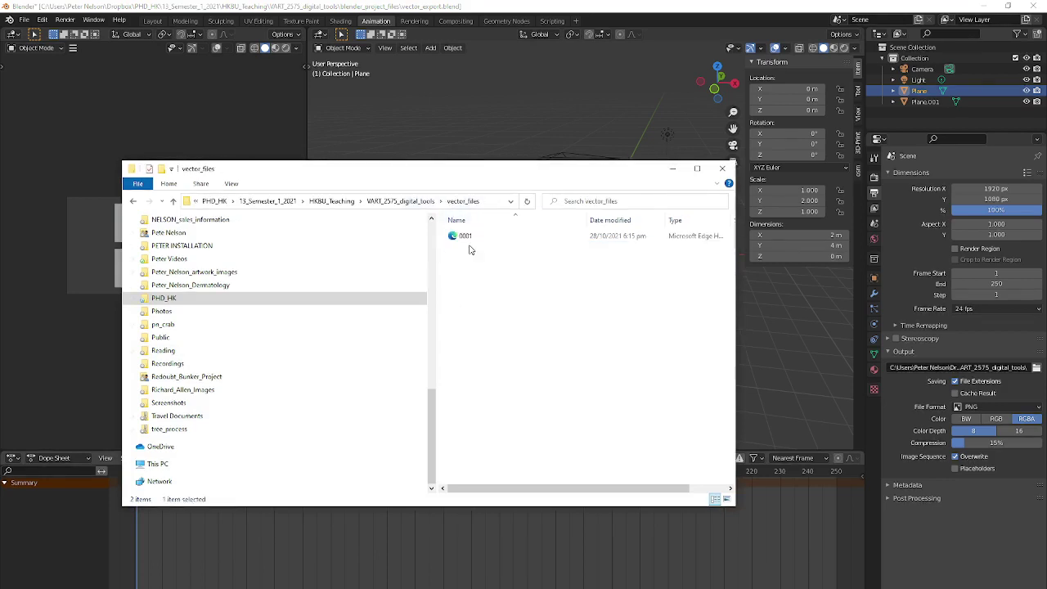
{"action": "left_click", "coordinate": [672, 168]}
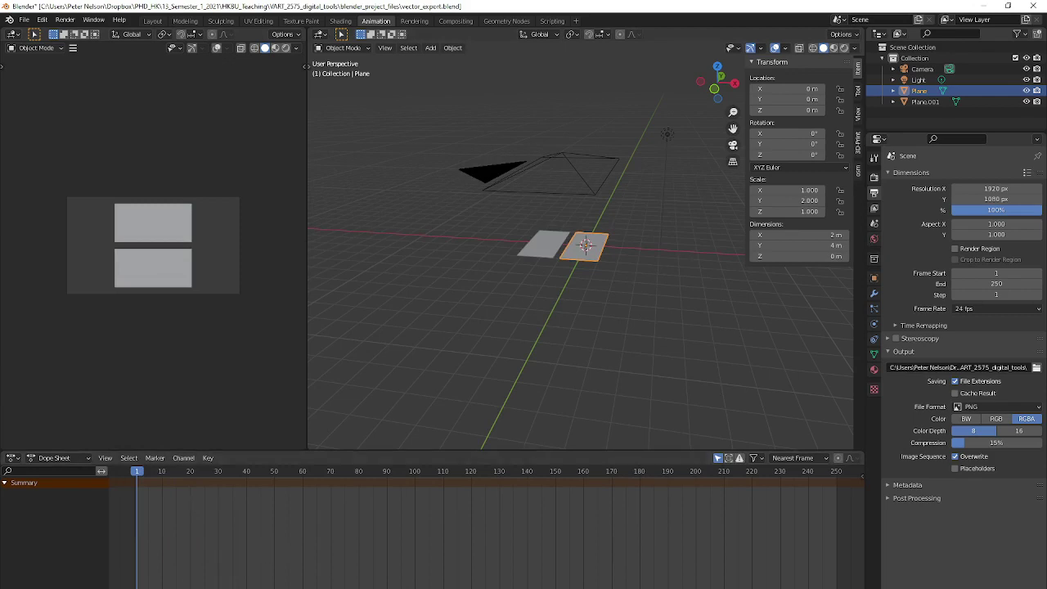
Rename the 0001 file in vector_files to monkey_test.
{"action": "left_click", "coordinate": [311, 543]}
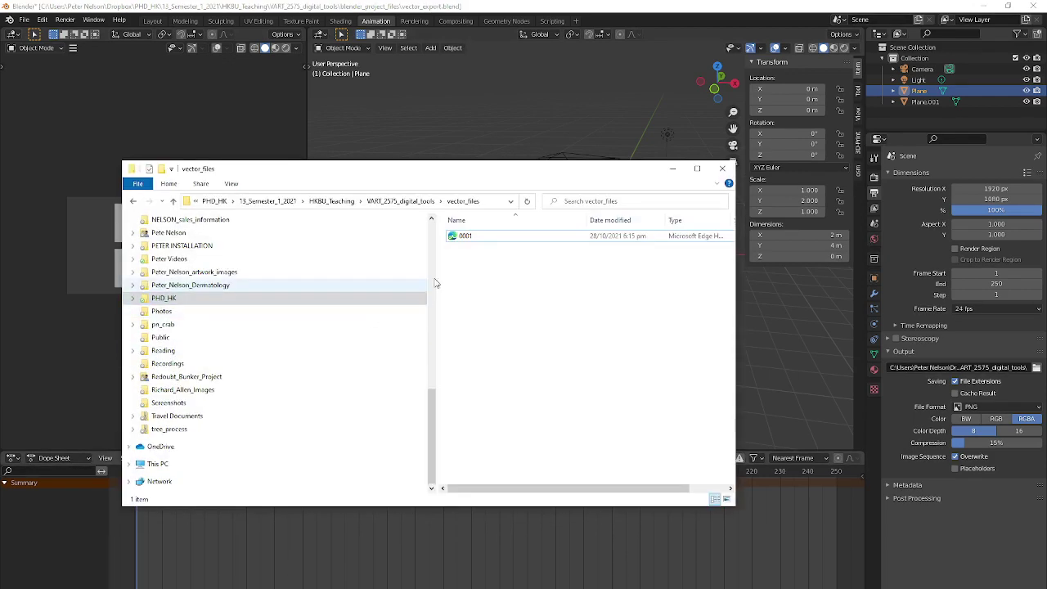
{"action": "left_click", "coordinate": [471, 238]}
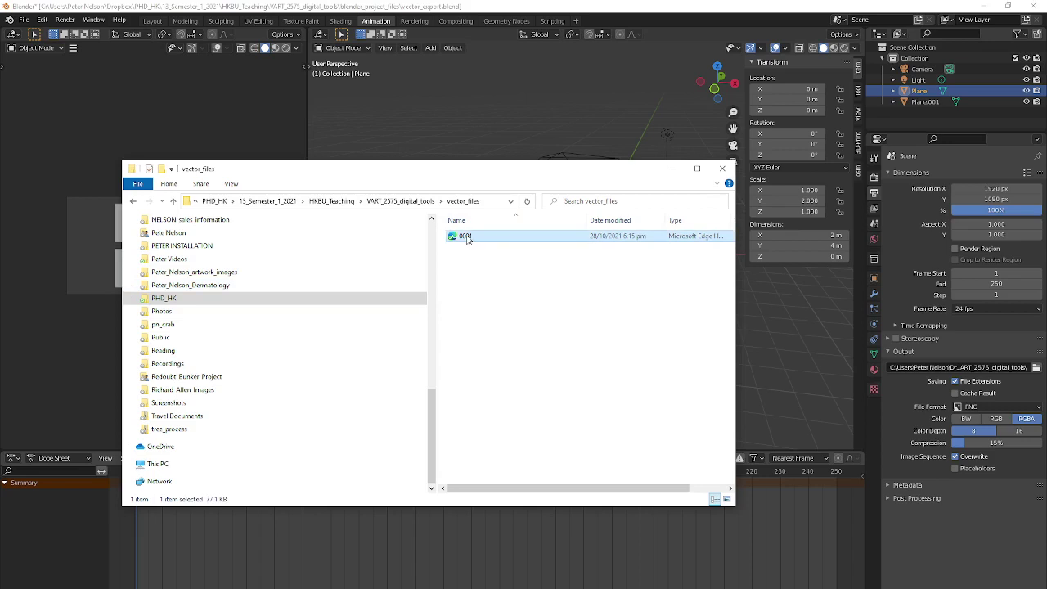
{"action": "left_click", "coordinate": [466, 236]}
{"action": "type", "text": "m"}
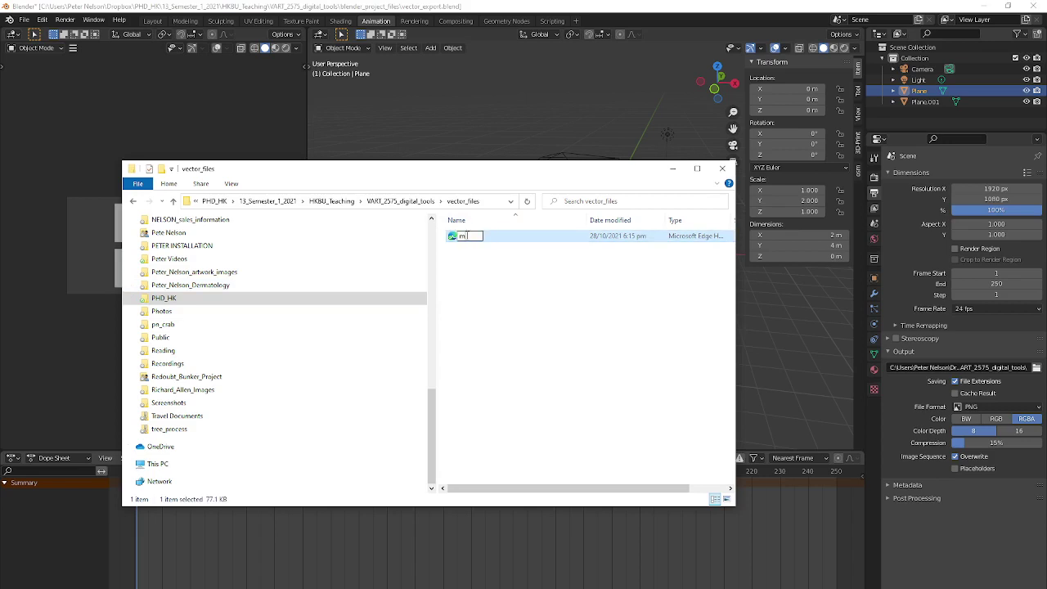
{"action": "type", "text": "onkey_test_1"}
{"action": "left_click", "coordinate": [575, 292]}
Render the current frame and check the new 0001 file in the parent project folder.
{"action": "left_click", "coordinate": [516, 94]}
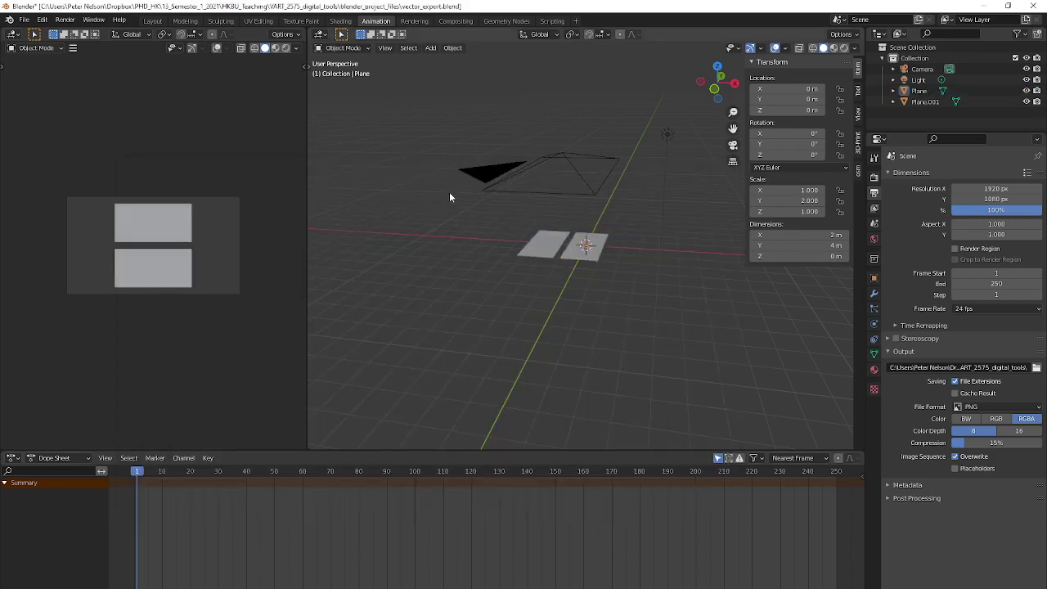
{"action": "left_click", "coordinate": [65, 20]}
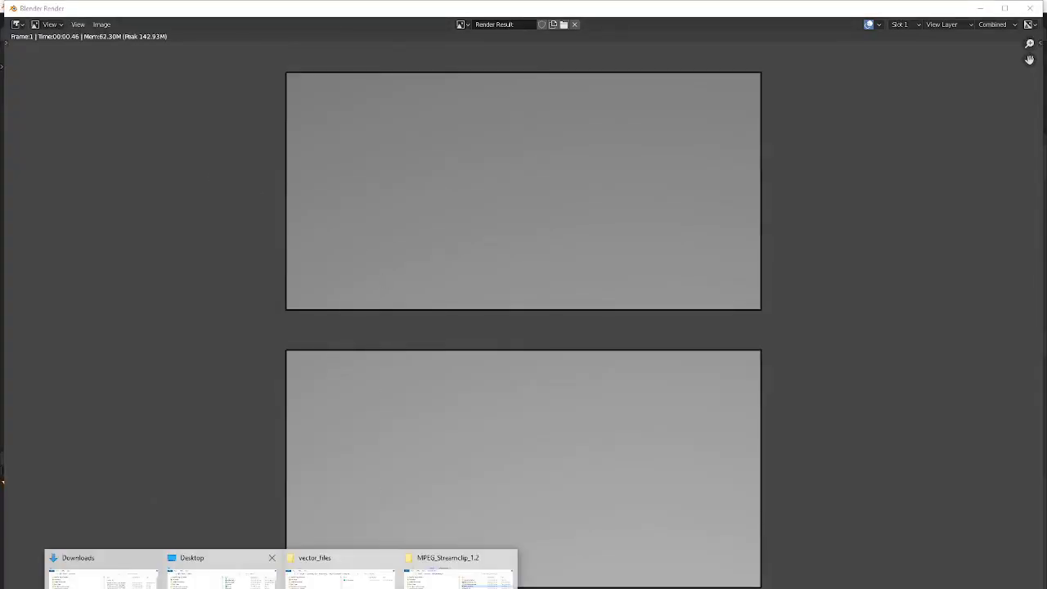
{"action": "left_click", "coordinate": [344, 568]}
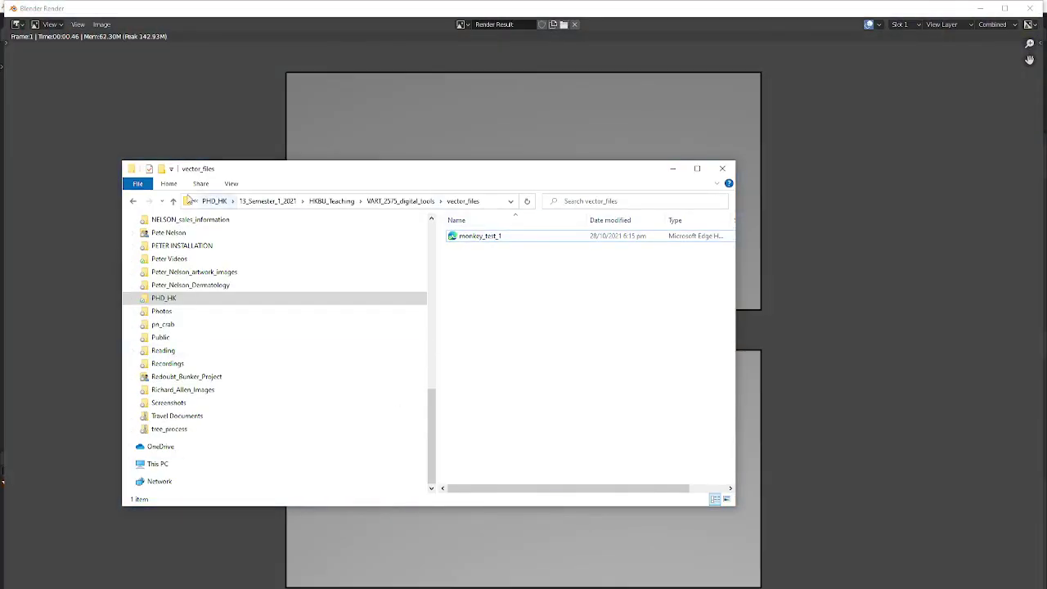
{"action": "left_click", "coordinate": [174, 201]}
{"action": "left_click", "coordinate": [467, 260]}
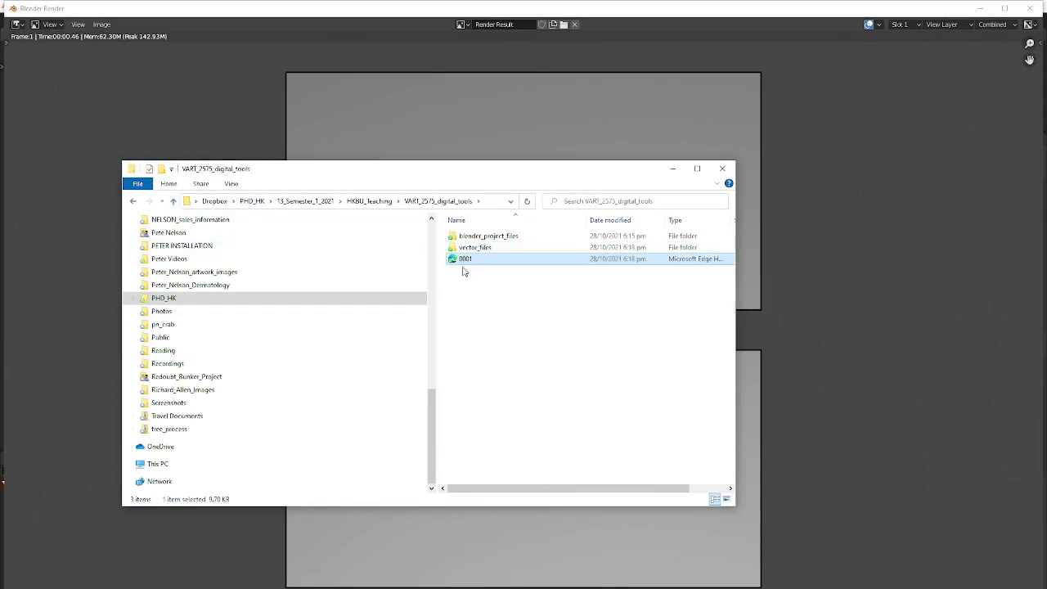
Close the render result window and set the current frame to 23.
{"action": "left_click", "coordinate": [992, 99]}
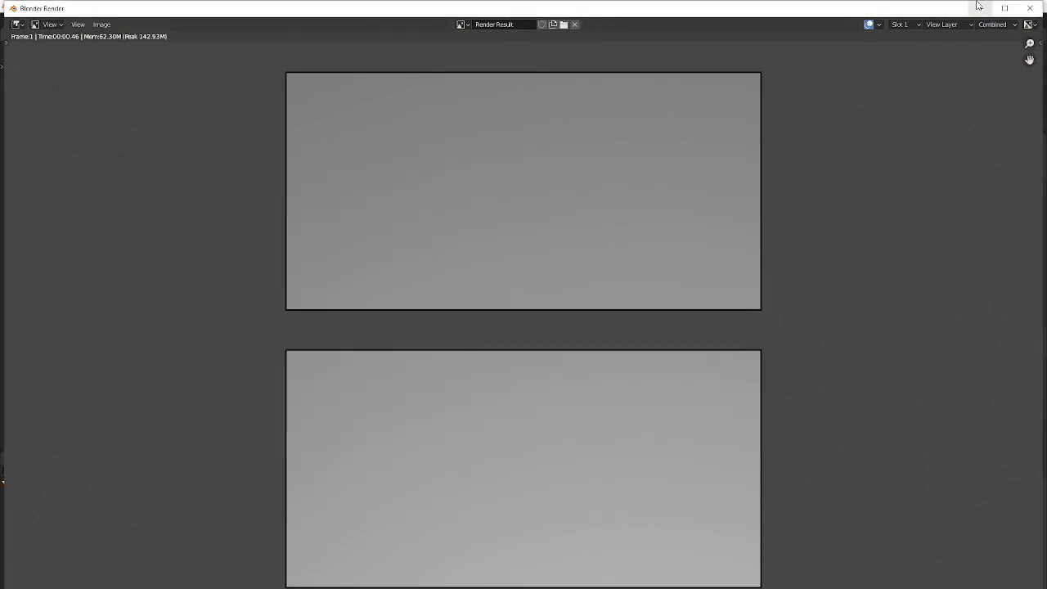
{"action": "left_click", "coordinate": [1029, 8]}
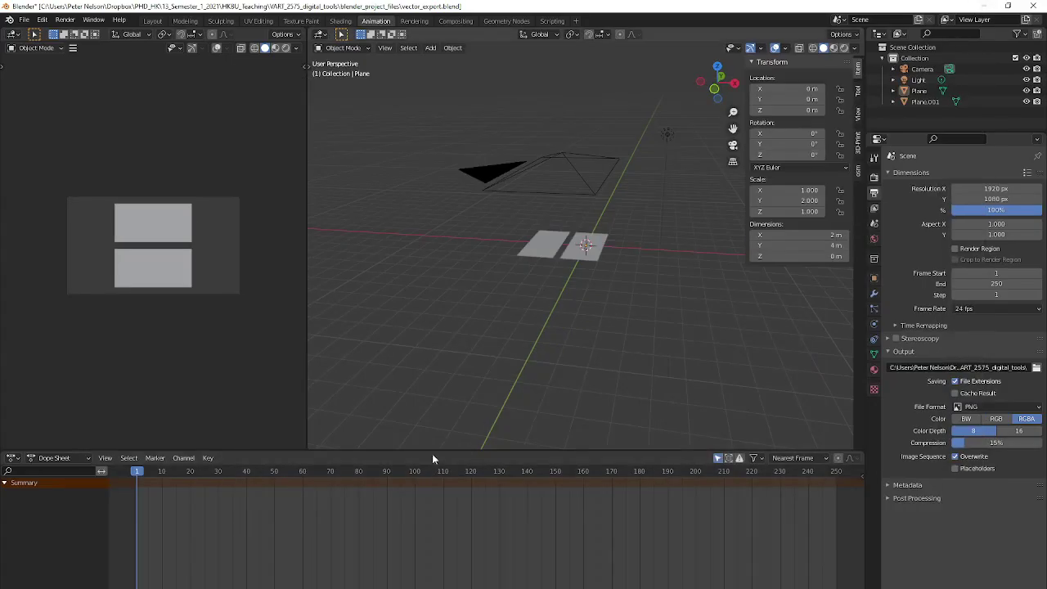
{"action": "left_click", "coordinate": [200, 471]}
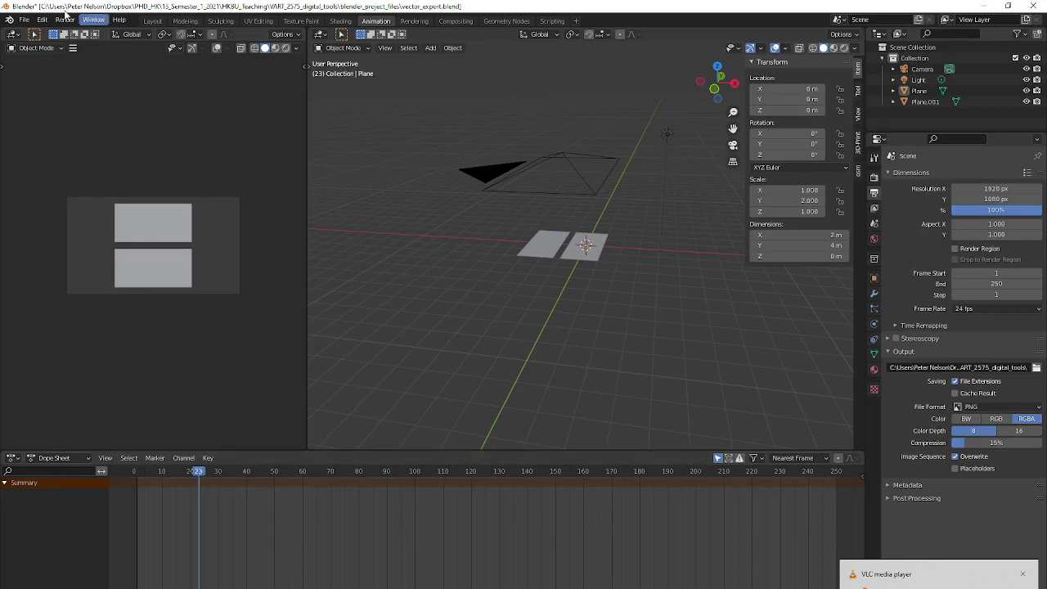
Render the animation from frame 23, confirm the 0023 file beside 0001, then minimize the render window.
{"action": "left_click", "coordinate": [65, 20]}
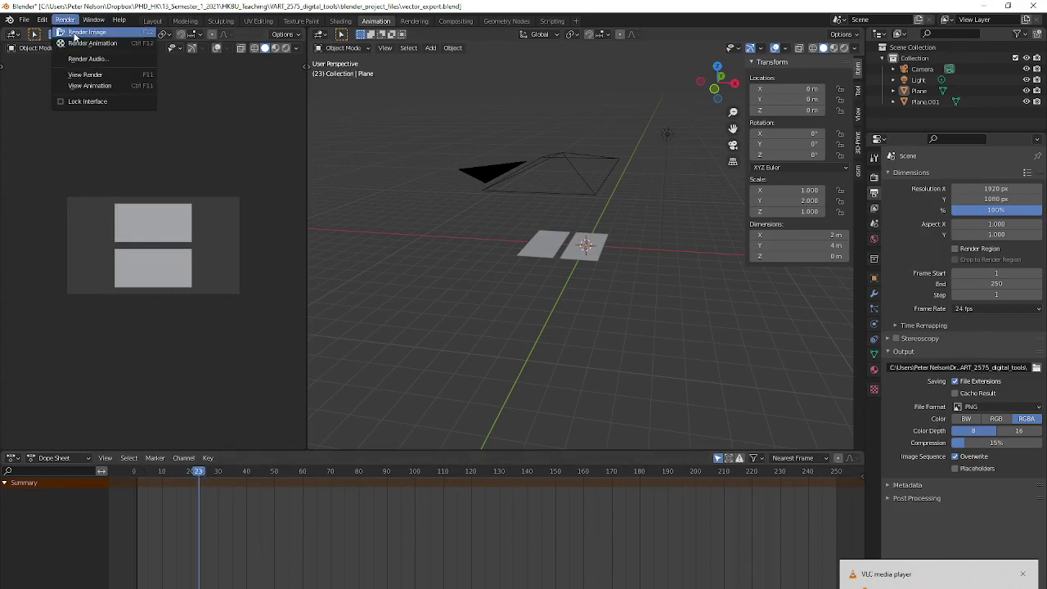
{"action": "left_click", "coordinate": [76, 43]}
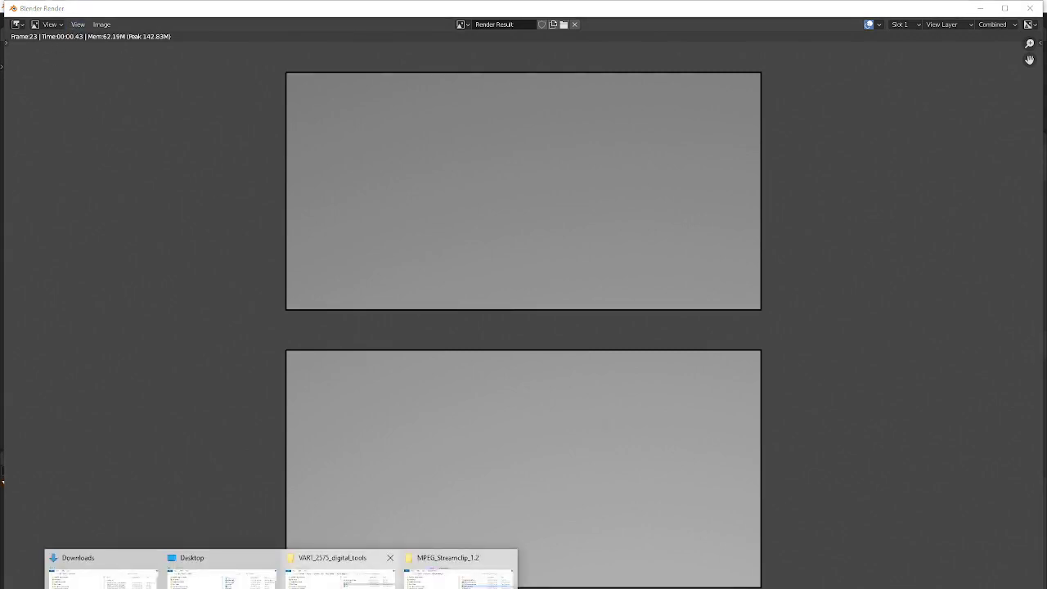
{"action": "left_click", "coordinate": [335, 568]}
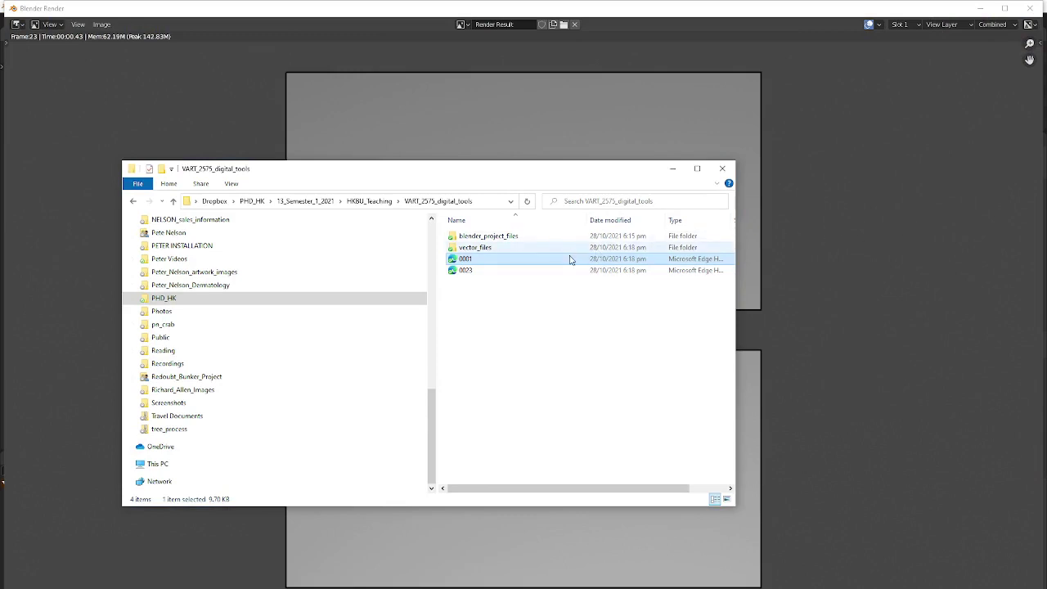
{"action": "left_click", "coordinate": [962, 214]}
{"action": "left_click", "coordinate": [980, 8]}
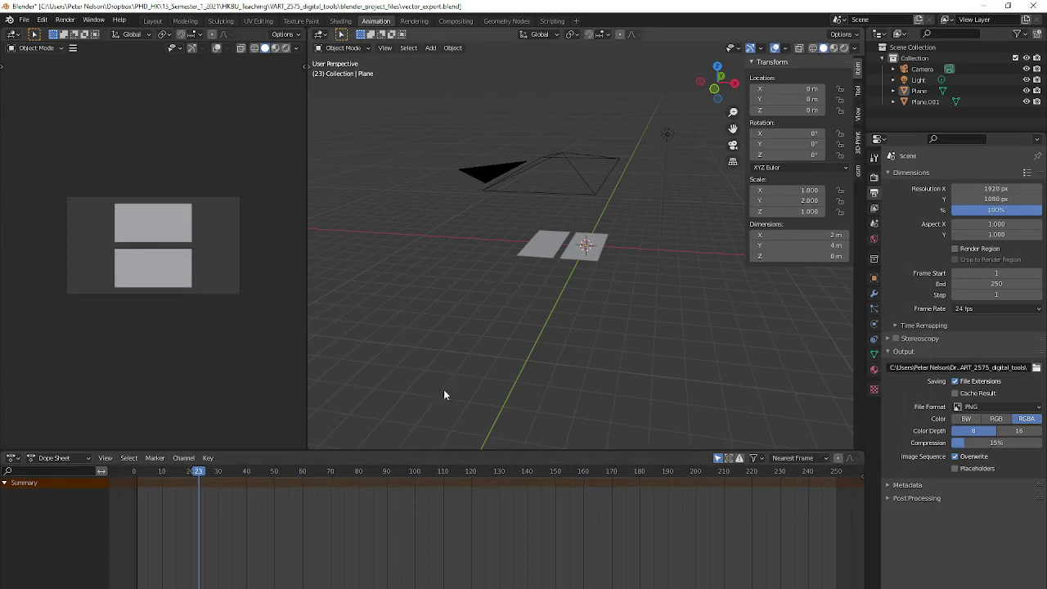
Dismiss Inkscape's extension error and options dialog, then close the old tree drawing.
{"action": "mouse_move", "coordinate": [361, 587]}
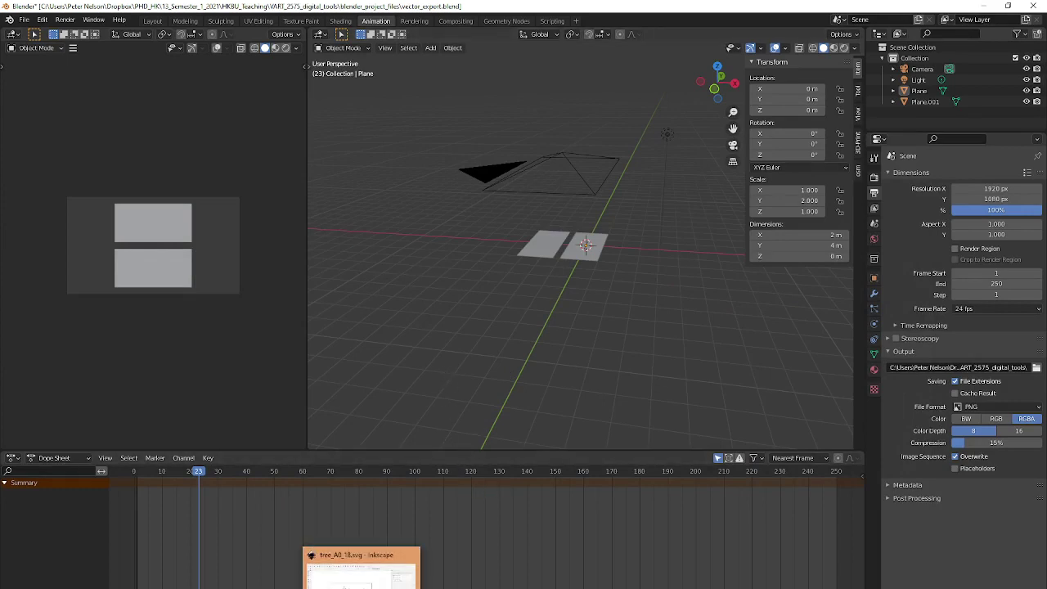
{"action": "left_click", "coordinate": [400, 569]}
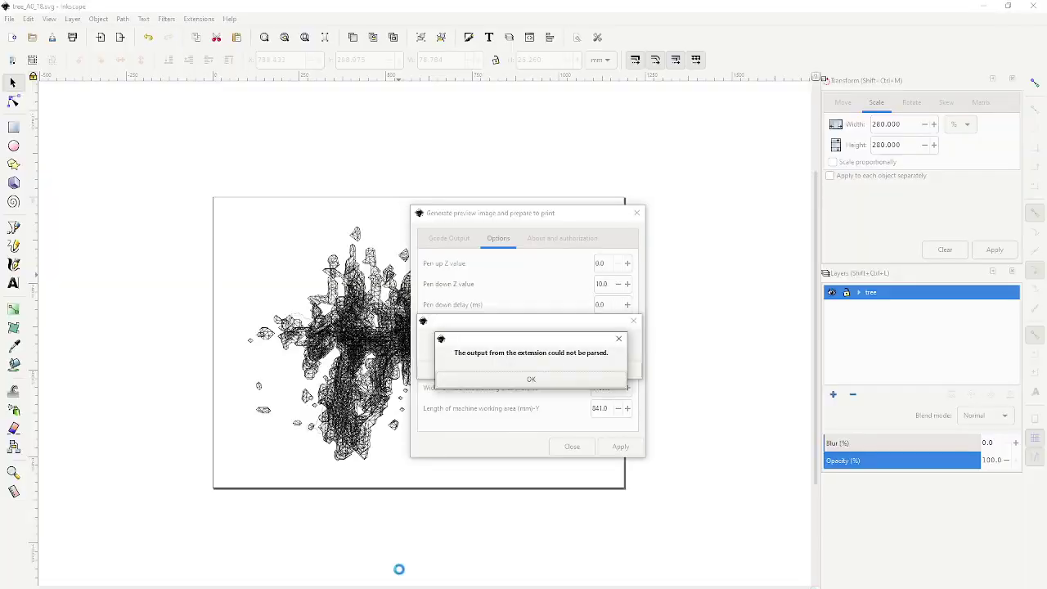
{"action": "left_click", "coordinate": [561, 381]}
{"action": "left_click", "coordinate": [582, 446]}
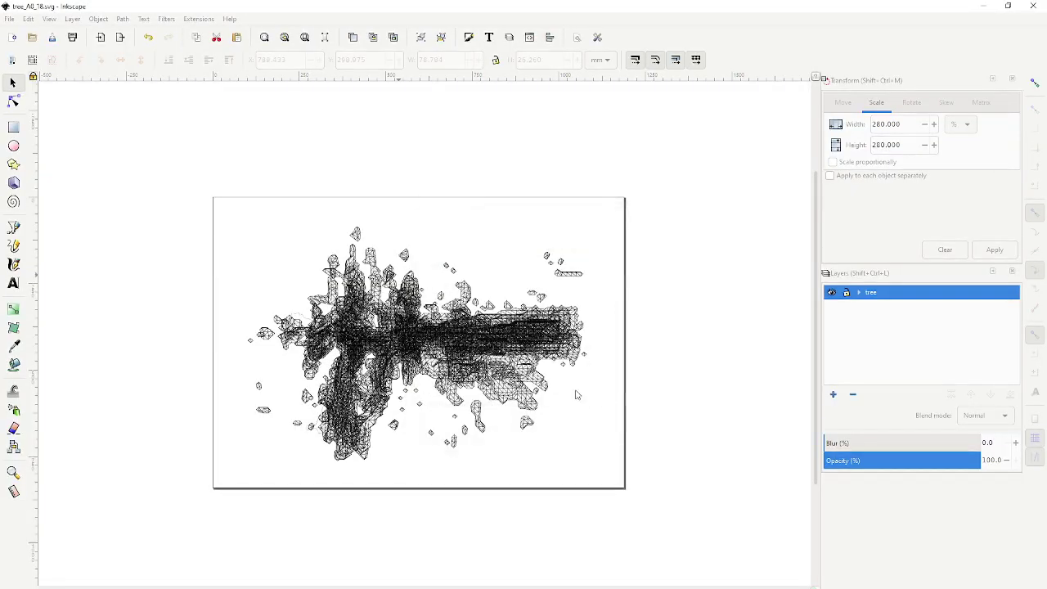
{"action": "left_click", "coordinate": [1032, 4]}
Relaunch Inkscape from Start search ('ink') and maximize the new document window.
{"action": "key", "text": "super"}
{"action": "type", "text": "ink"}
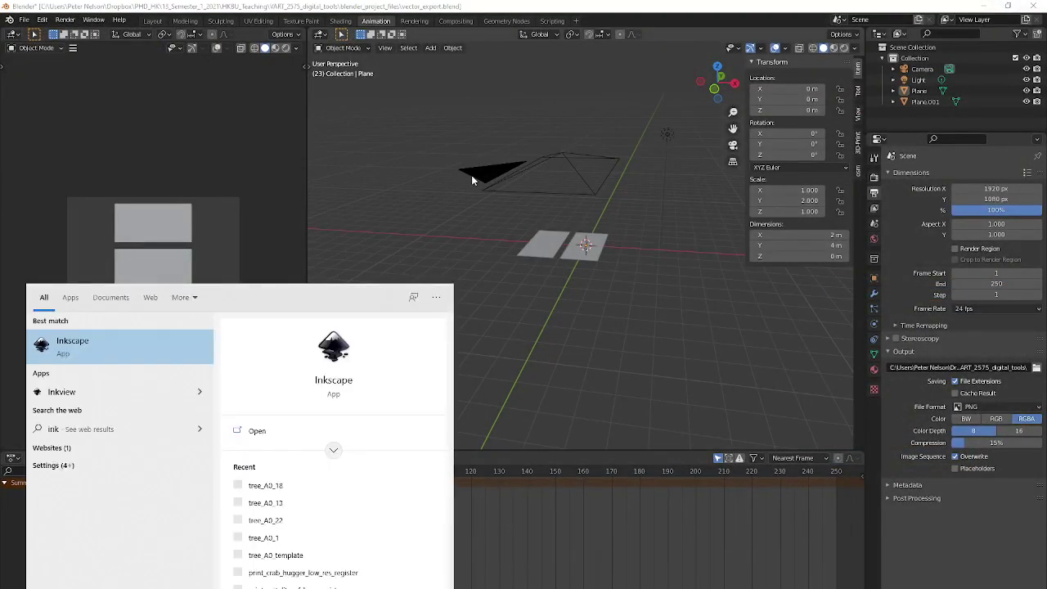
{"action": "key", "text": "Return"}
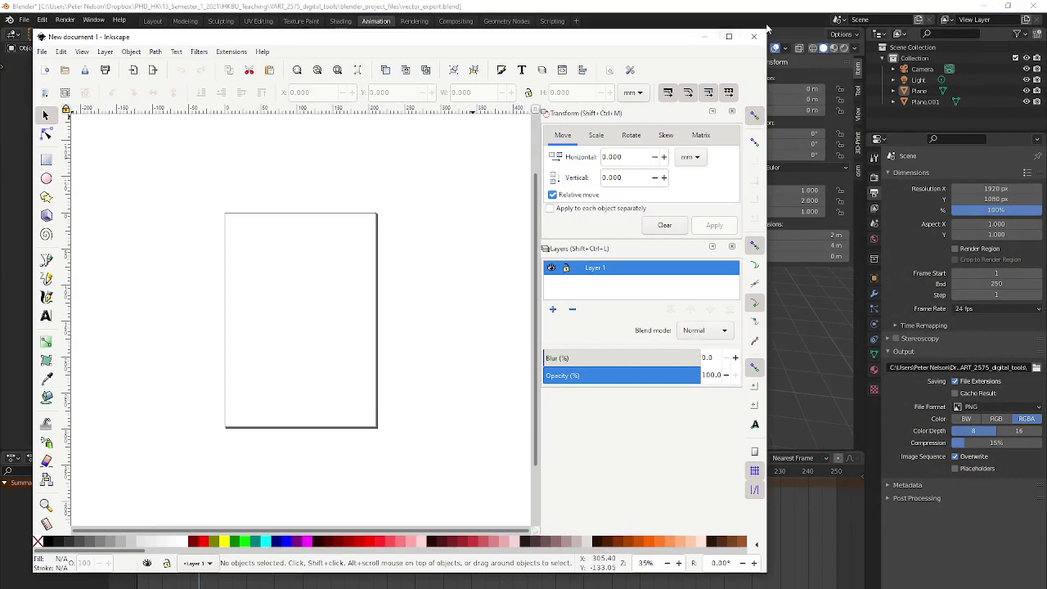
{"action": "left_click", "coordinate": [730, 37]}
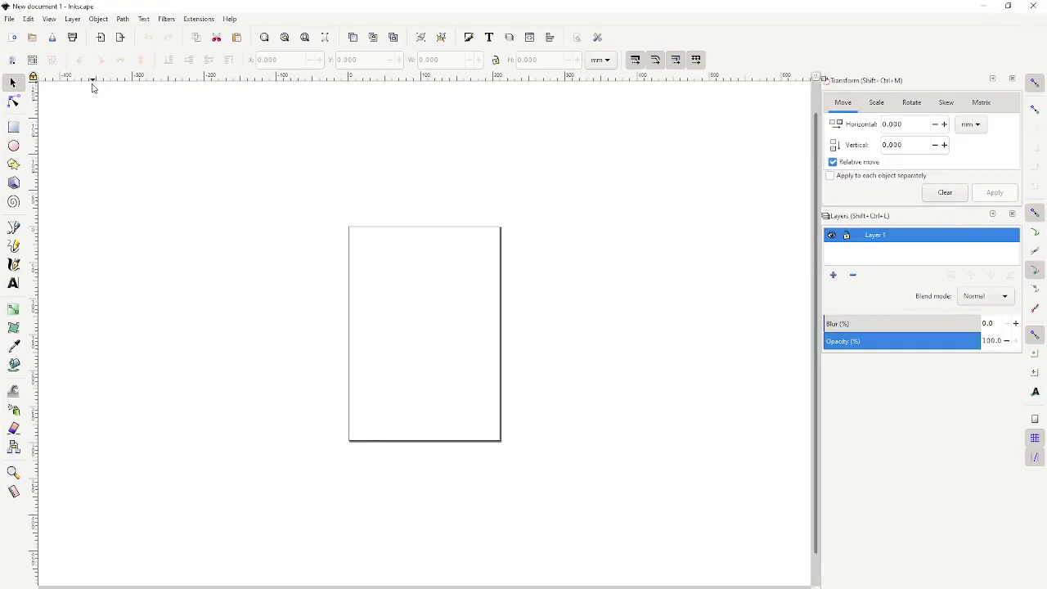
Start File > Import and browse the C: and D: drives looking for the project files.
{"action": "left_click", "coordinate": [11, 19]}
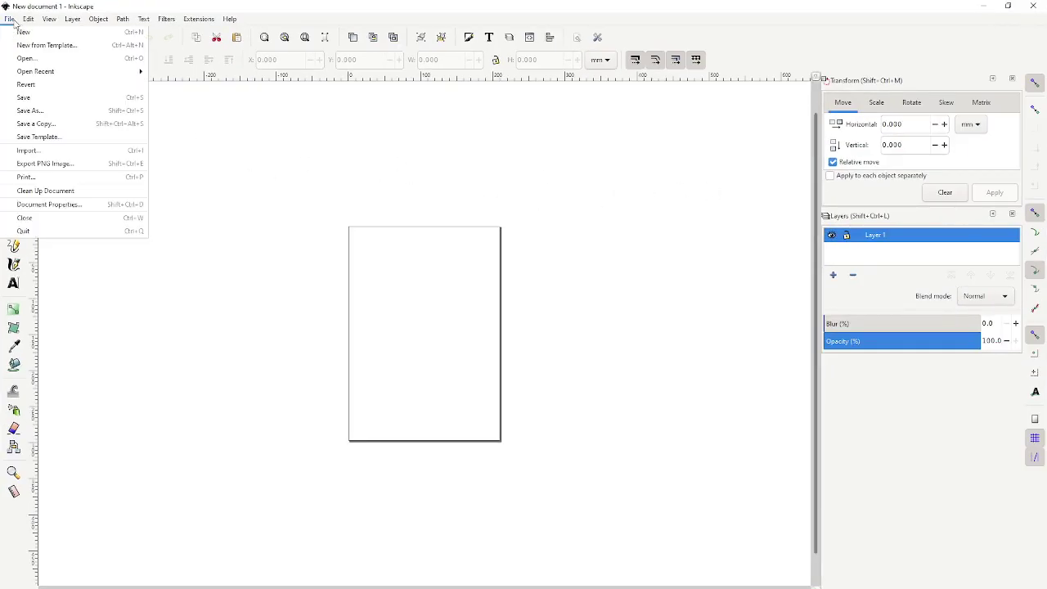
{"action": "left_click", "coordinate": [48, 155]}
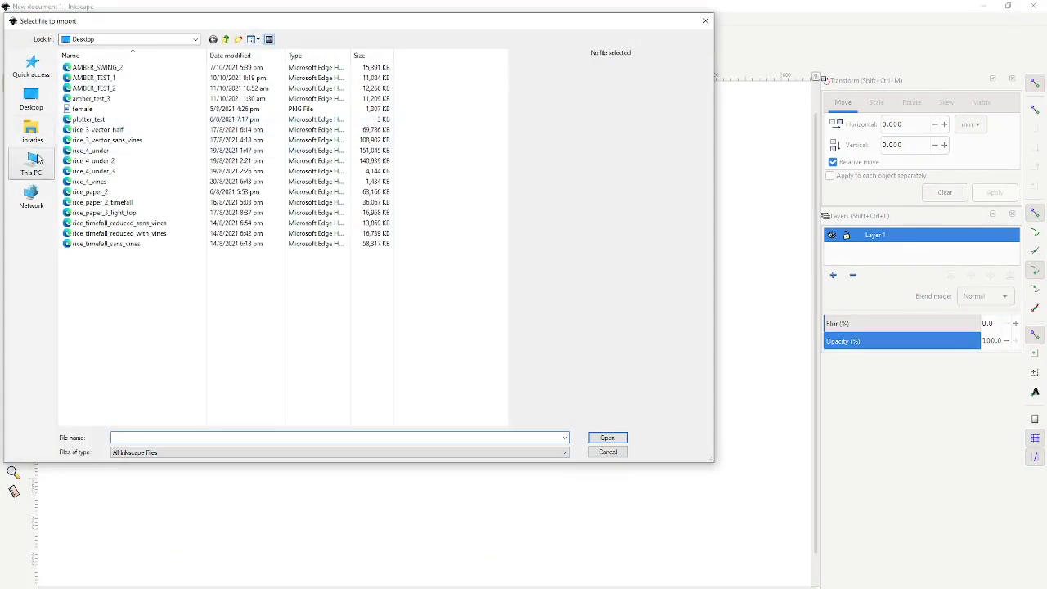
{"action": "left_click", "coordinate": [226, 40]}
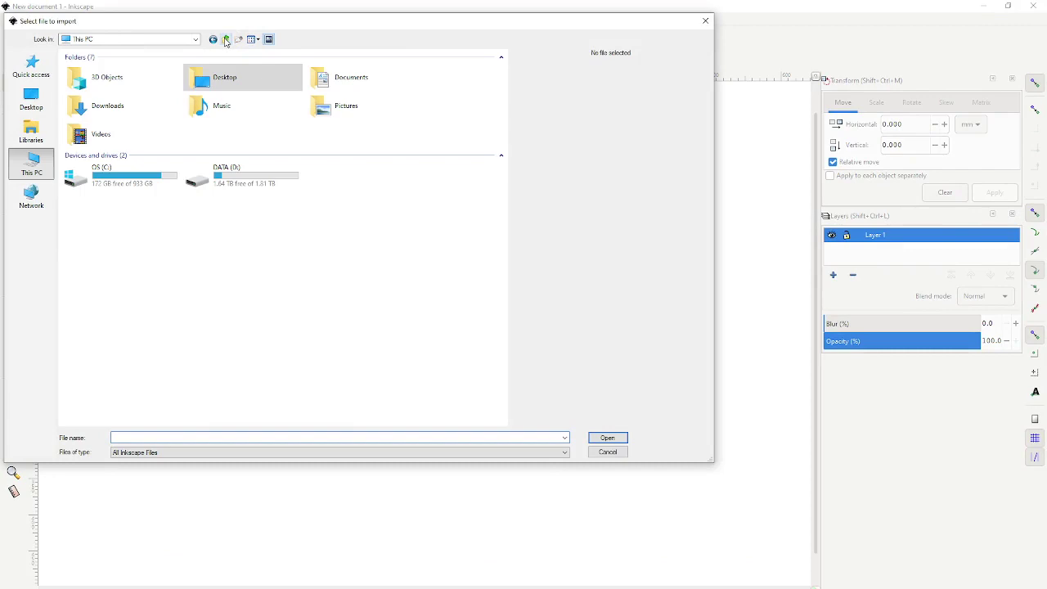
{"action": "double_click", "coordinate": [205, 175]}
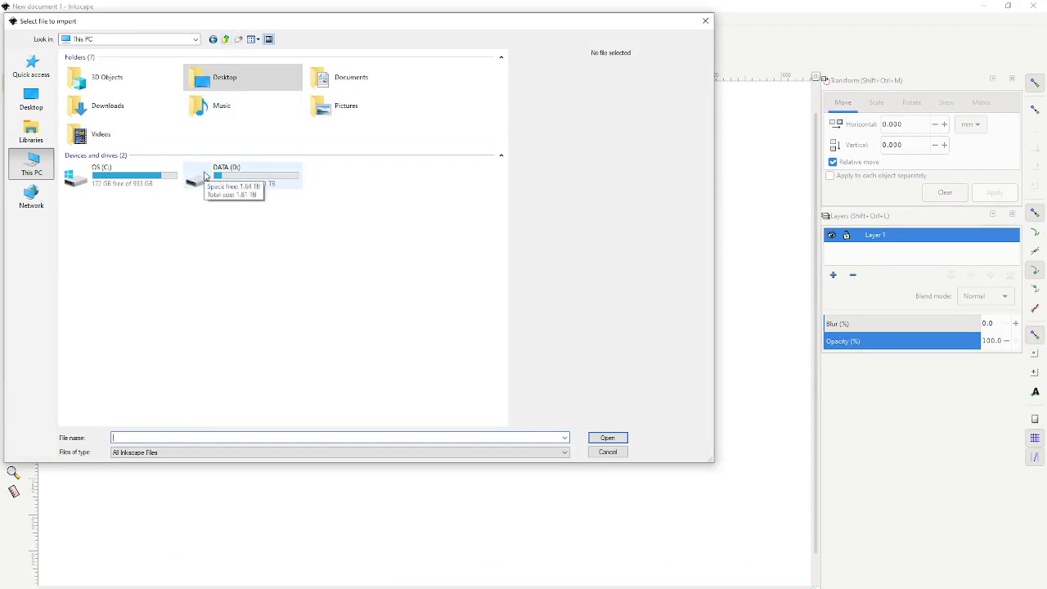
{"action": "left_click", "coordinate": [225, 40]}
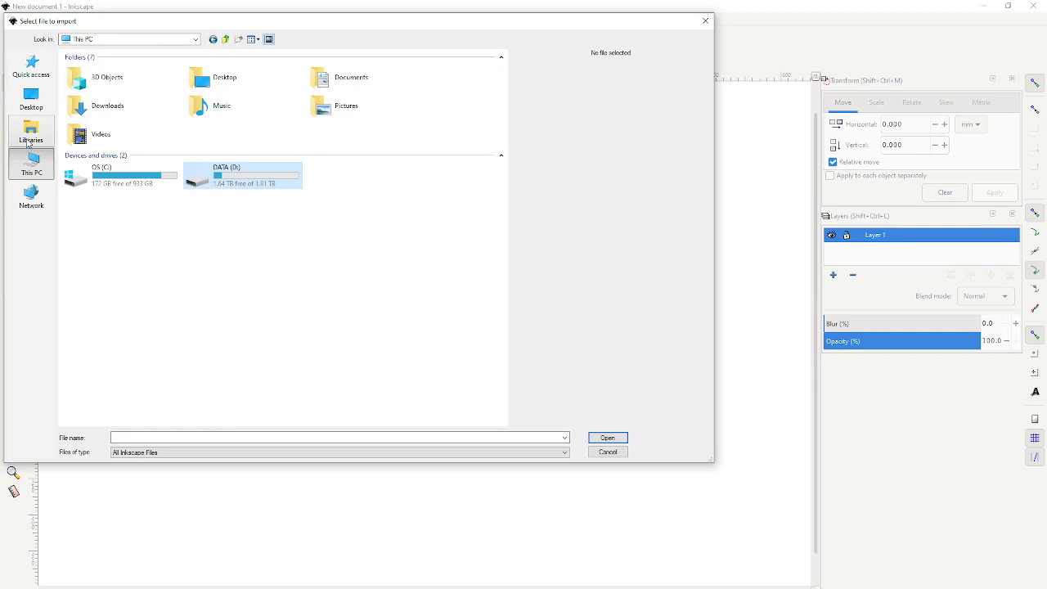
{"action": "double_click", "coordinate": [114, 177]}
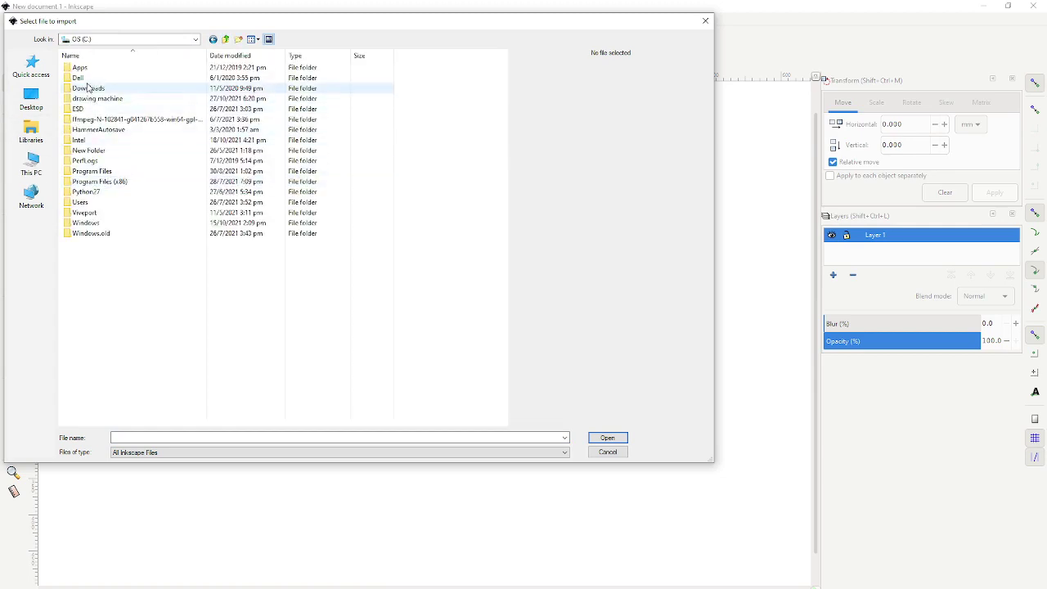
{"action": "double_click", "coordinate": [96, 181]}
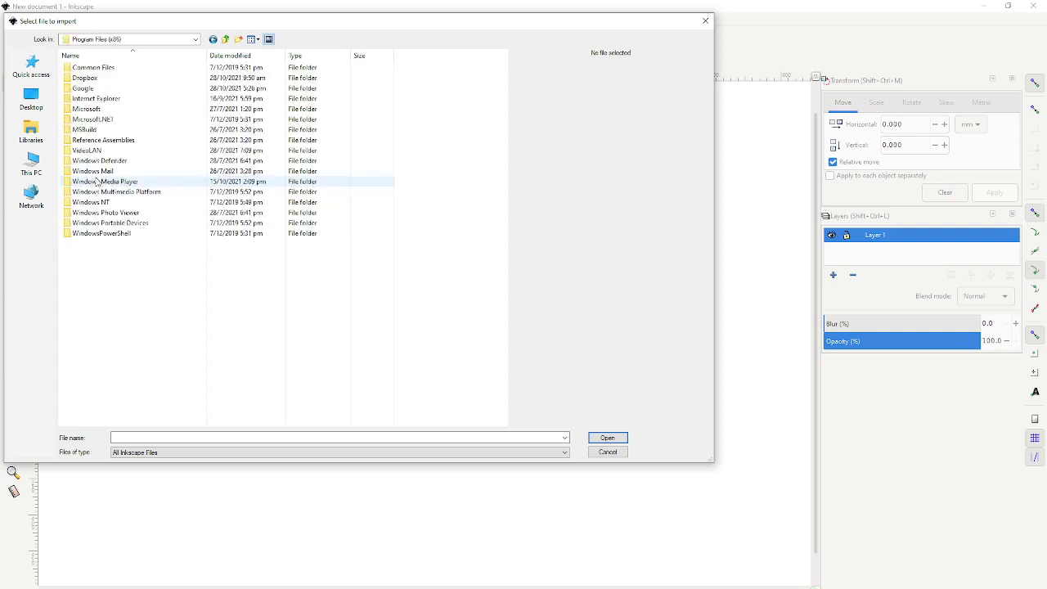
{"action": "double_click", "coordinate": [147, 80]}
{"action": "left_click", "coordinate": [225, 39]}
{"action": "left_click", "coordinate": [225, 40]}
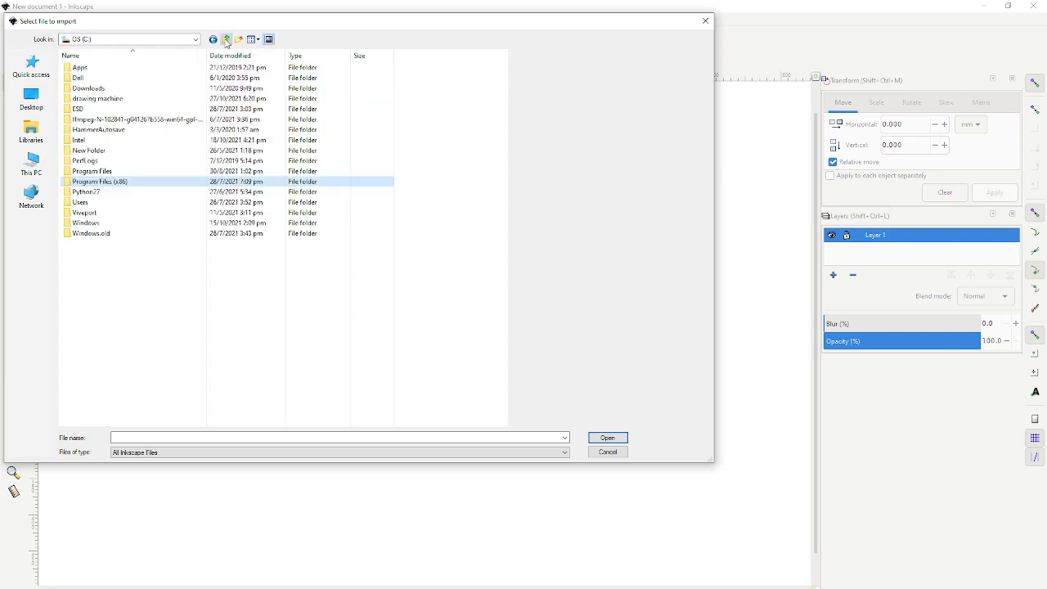
{"action": "double_click", "coordinate": [98, 172]}
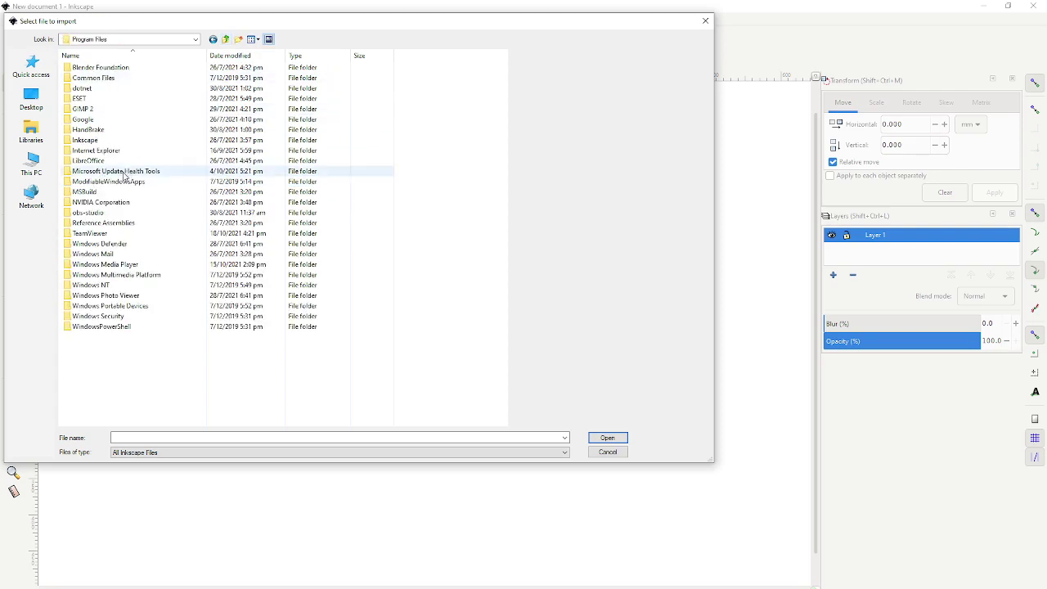
{"action": "left_click", "coordinate": [225, 40]}
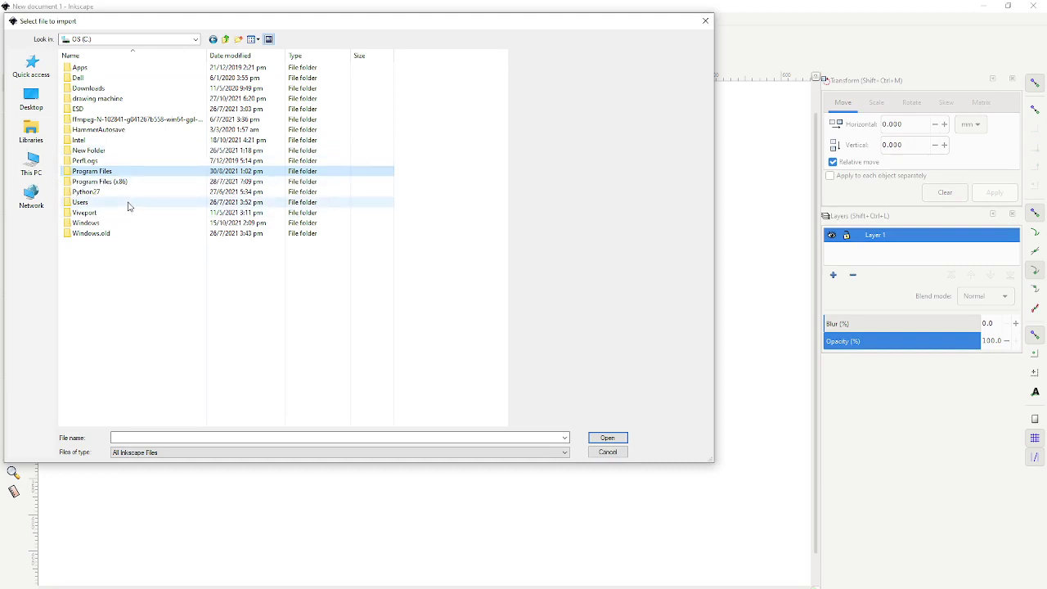
{"action": "left_click", "coordinate": [31, 166]}
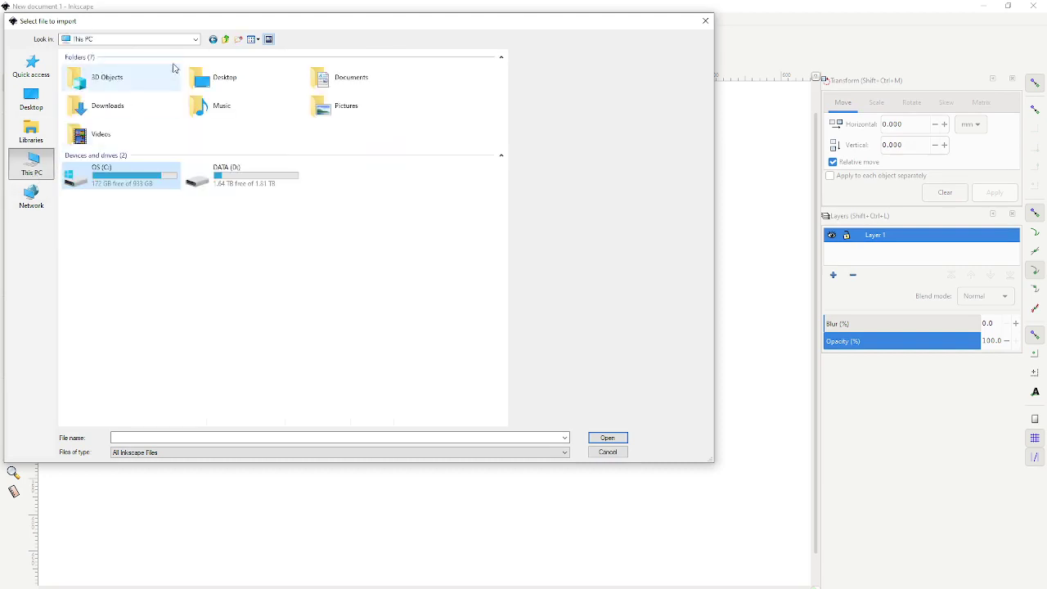
Go via Dropbox to PHD_HK/13_Semester_1_2021/HKBU_Teaching/VART_2575_digital_tools/vector_files and select monkey_test_1.
{"action": "left_click", "coordinate": [195, 40]}
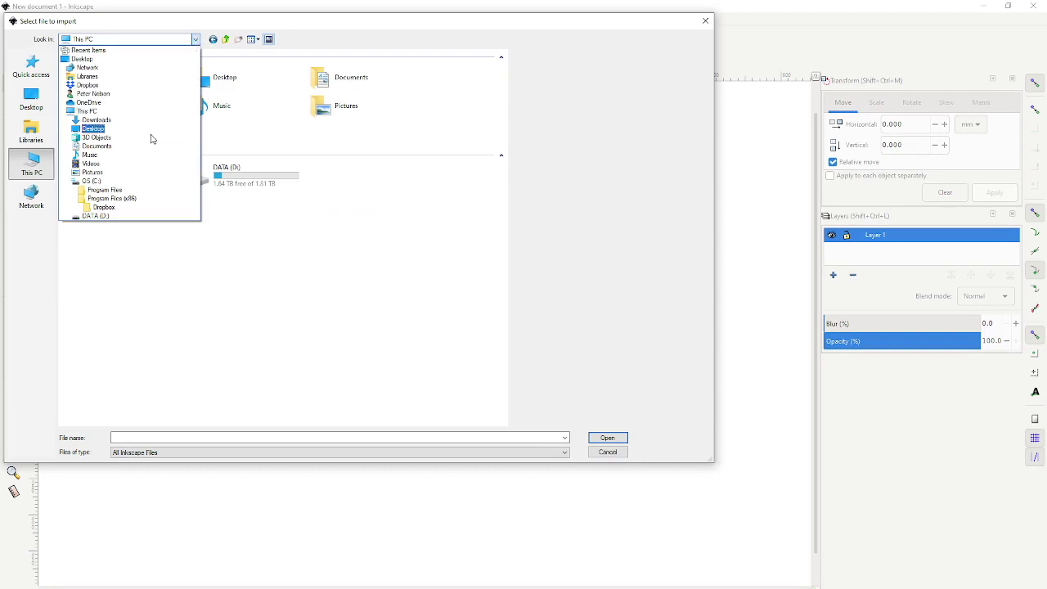
{"action": "left_click", "coordinate": [128, 85]}
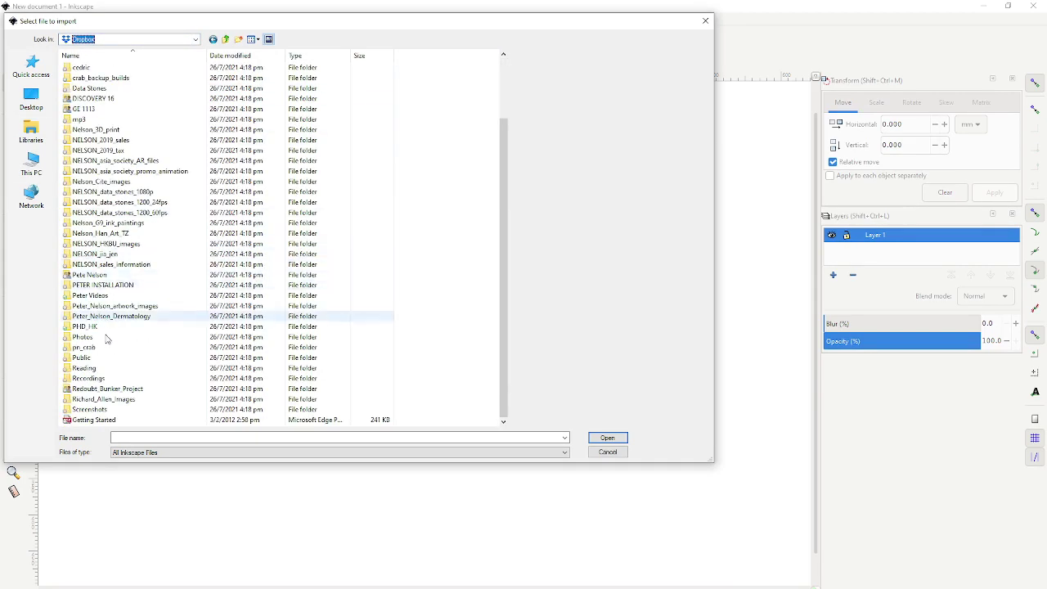
{"action": "double_click", "coordinate": [105, 327]}
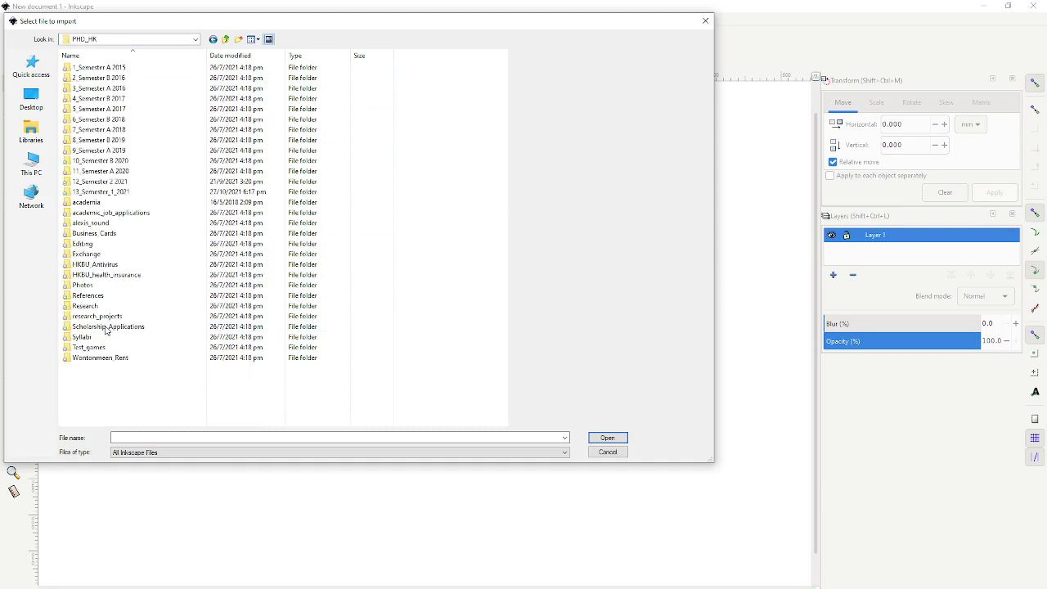
{"action": "double_click", "coordinate": [105, 191]}
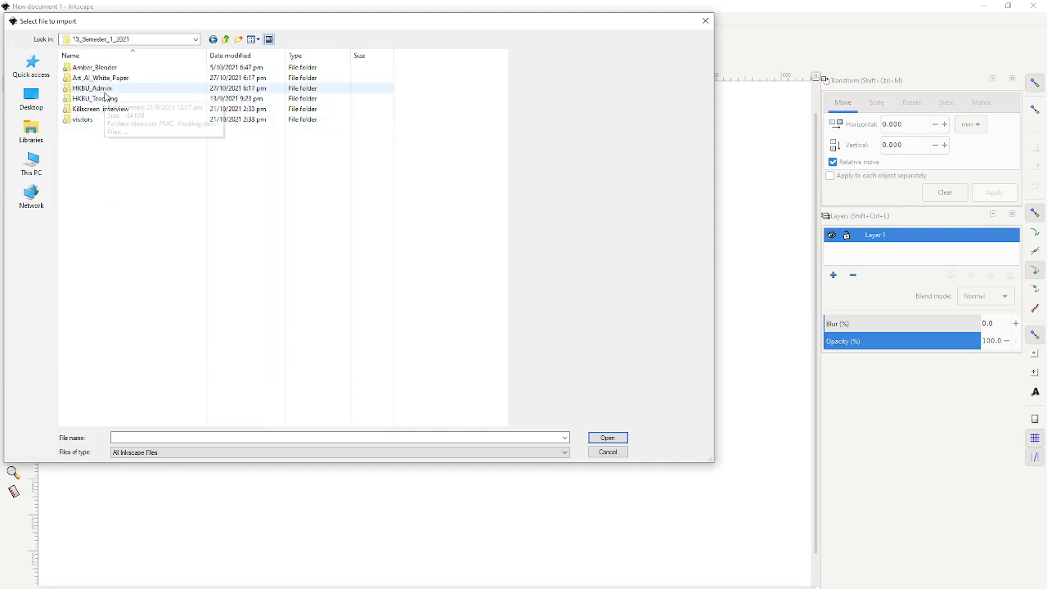
{"action": "double_click", "coordinate": [111, 100]}
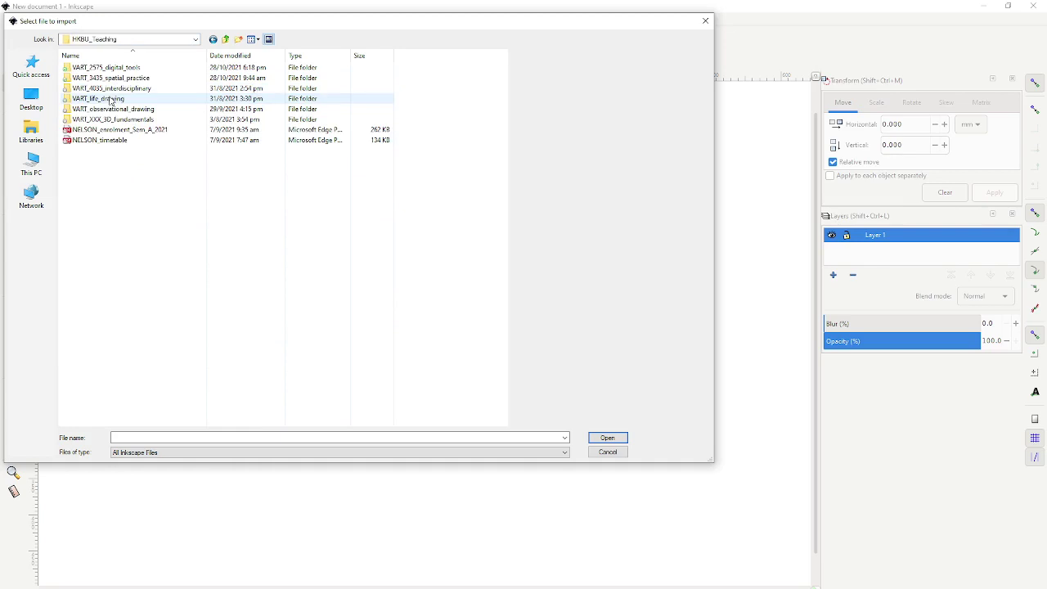
{"action": "left_click", "coordinate": [117, 69]}
{"action": "double_click", "coordinate": [117, 68]}
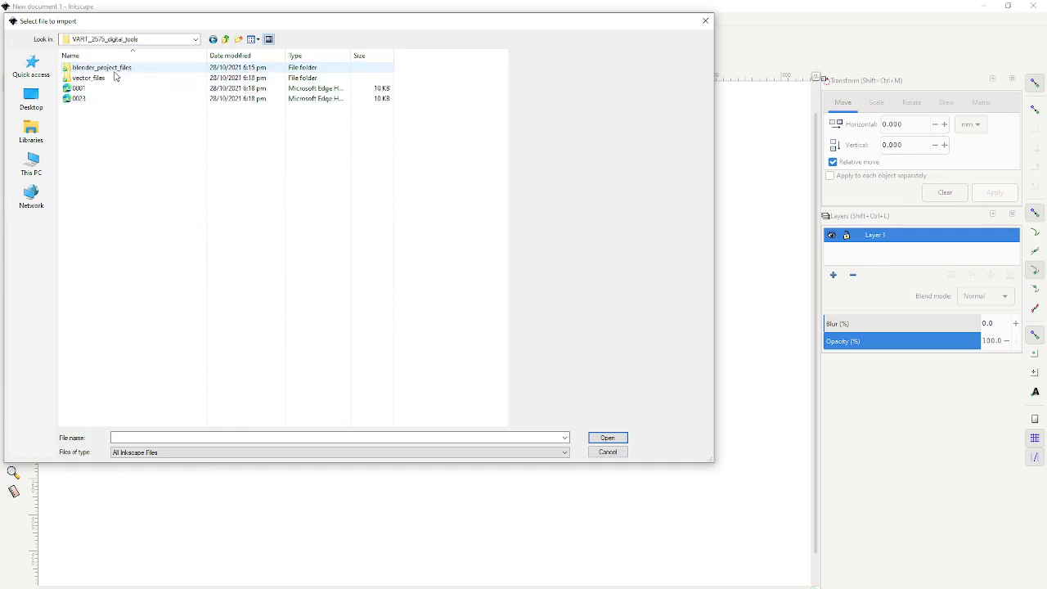
{"action": "double_click", "coordinate": [85, 78]}
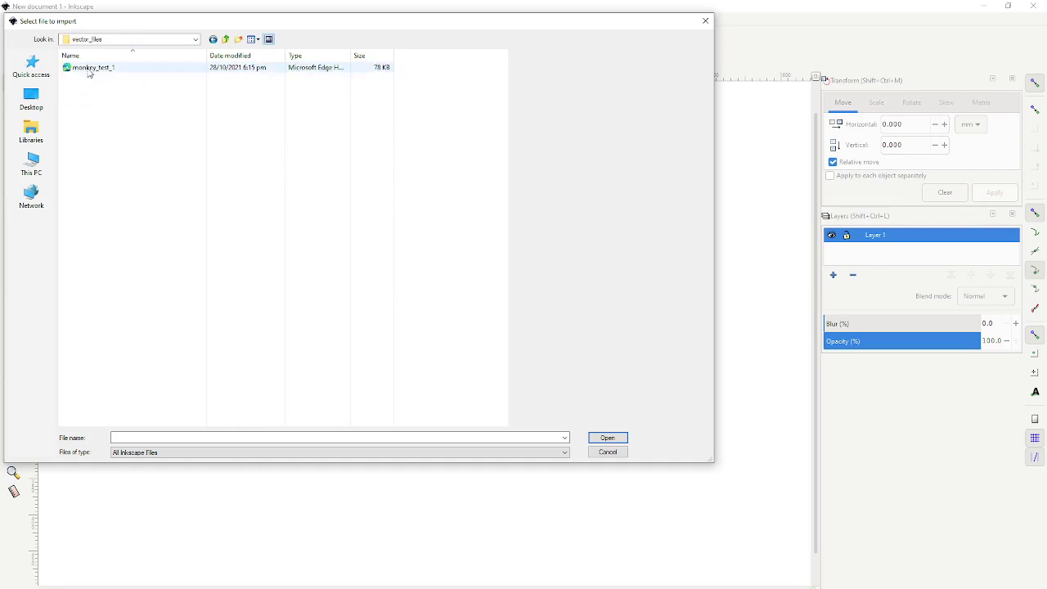
{"action": "left_click", "coordinate": [90, 67]}
Import monkey_test_1 as editable objects and move the monkey wireframe onto the page.
{"action": "left_click", "coordinate": [609, 437]}
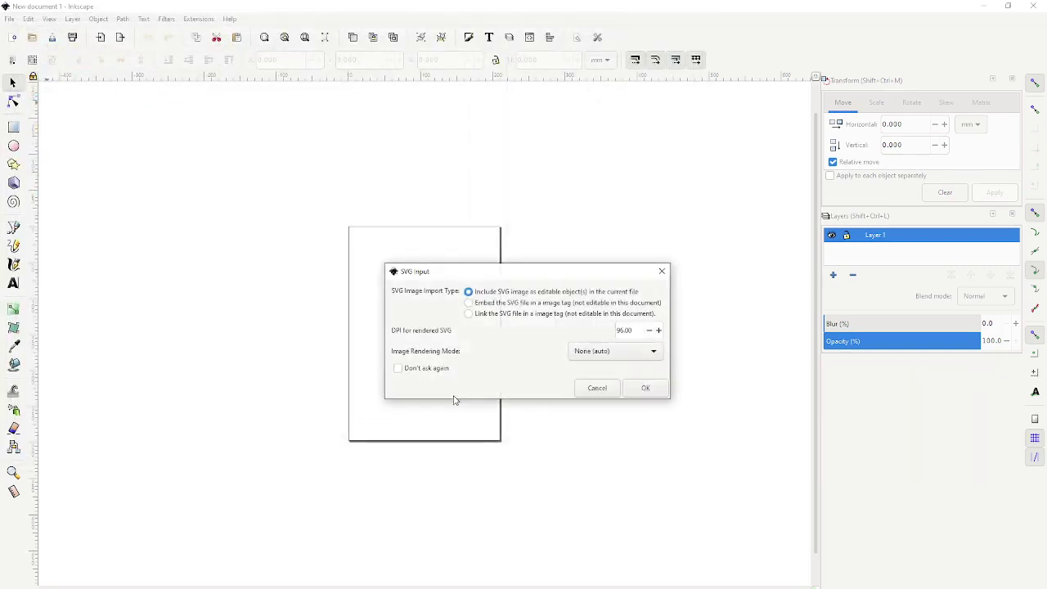
{"action": "left_click", "coordinate": [653, 389]}
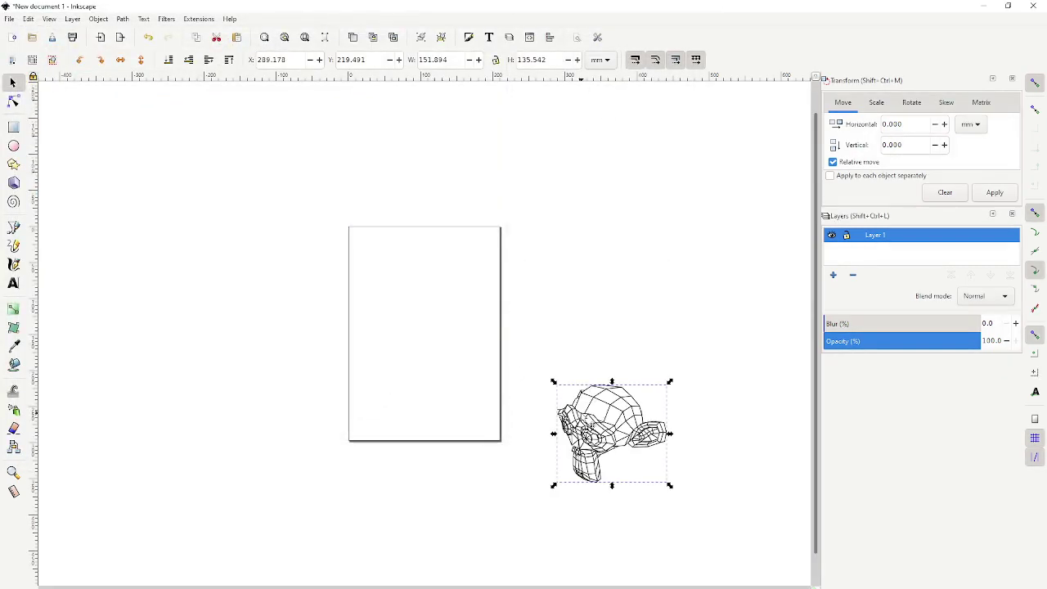
{"action": "left_click_drag", "start_coordinate": [591, 431], "coordinate": [409, 329]}
{"action": "scroll", "coordinate": [409, 330], "scroll_direction": "up", "scroll_amount": 3, "text": "ctrl"}
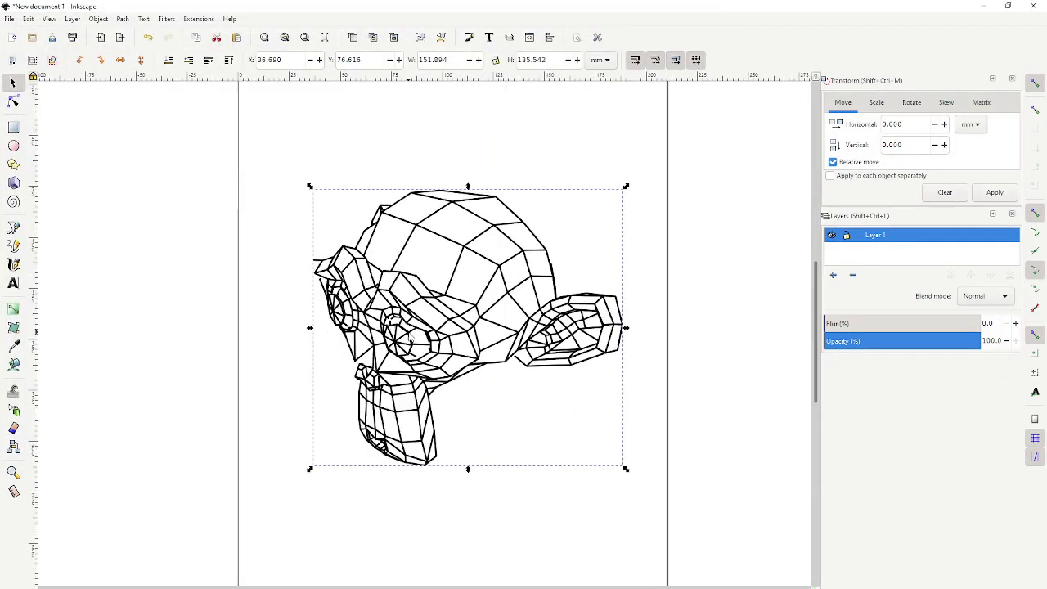
Pull one face polygon off the monkey head to its upper left and show its nodes.
{"action": "double_click", "coordinate": [452, 263]}
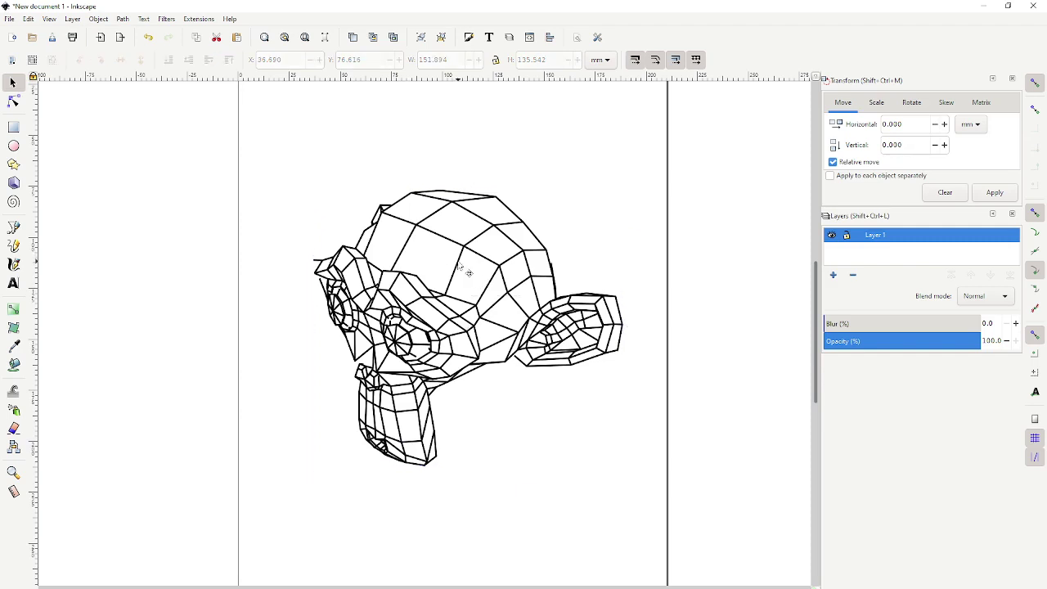
{"action": "left_click", "coordinate": [460, 269]}
{"action": "left_click_drag", "start_coordinate": [458, 266], "coordinate": [326, 228]}
{"action": "double_click", "coordinate": [324, 177]}
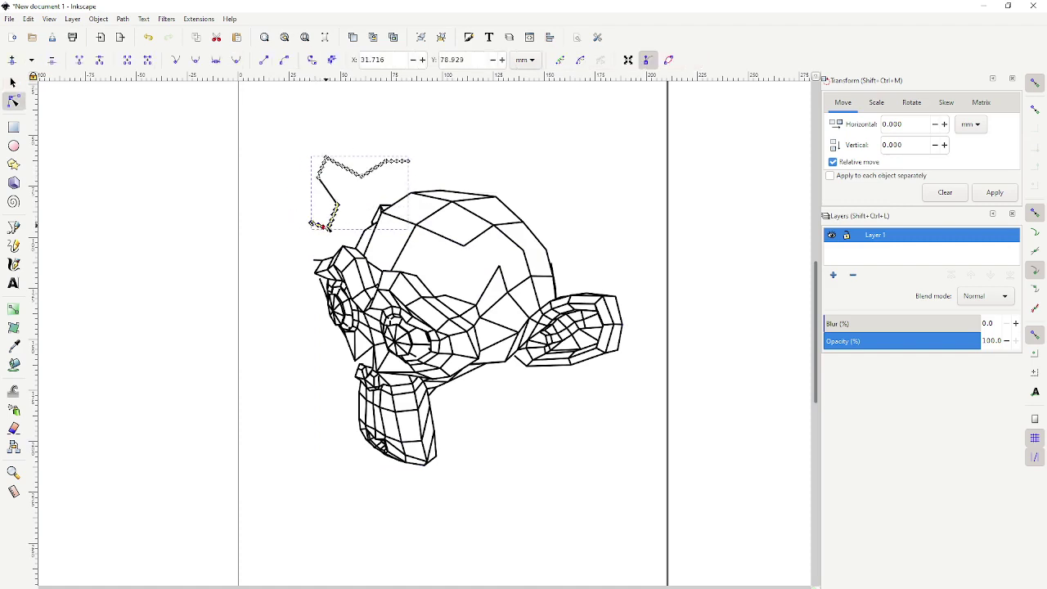
Try box-selecting the detached zigzag path and all monkey paths, then clear the selection.
{"action": "left_click", "coordinate": [283, 143]}
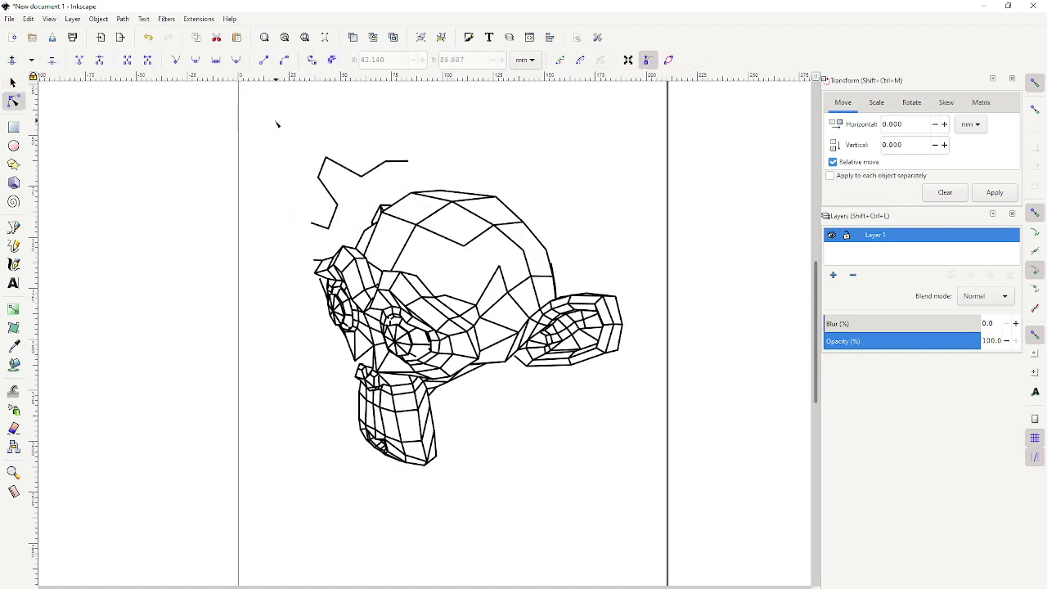
{"action": "left_click_drag", "start_coordinate": [278, 124], "coordinate": [407, 257]}
{"action": "left_click_drag", "start_coordinate": [283, 125], "coordinate": [631, 495]}
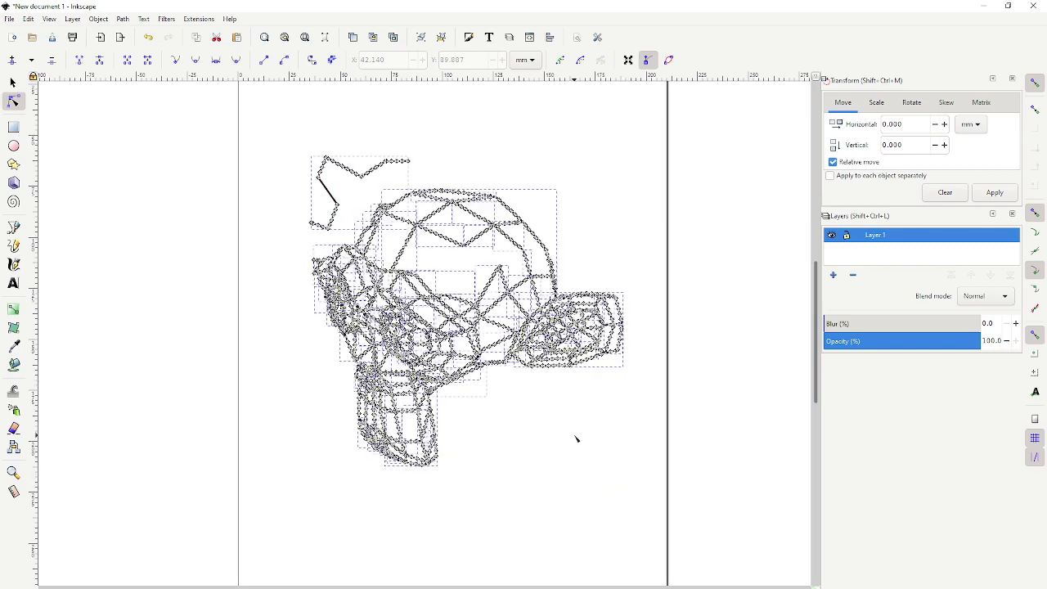
{"action": "key", "text": "Escape"}
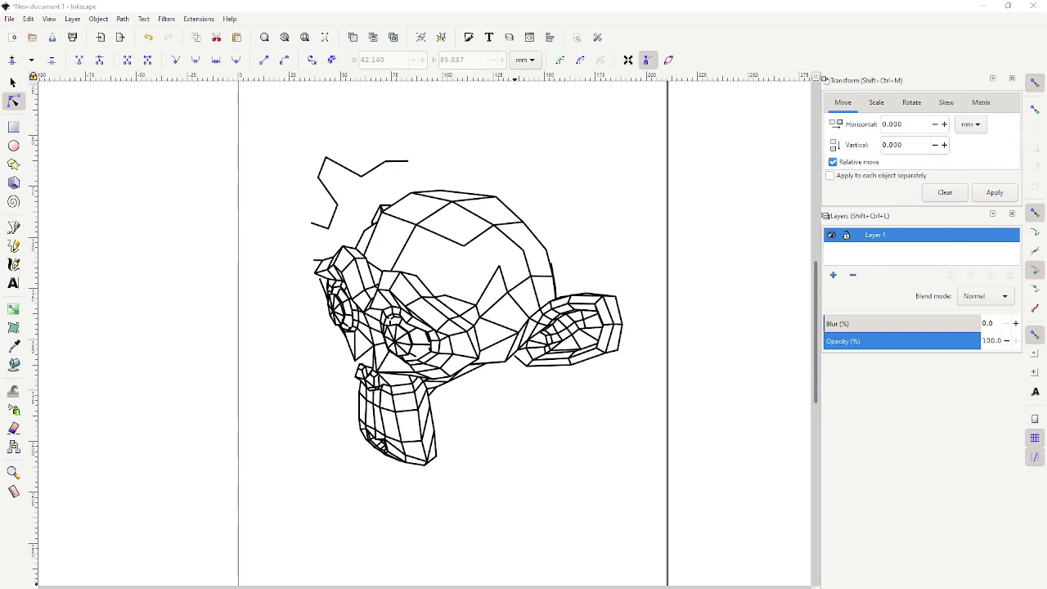
Return to Blender and orbit and zoom out around the two planes.
{"action": "left_click", "coordinate": [462, 572]}
{"action": "middle_click_drag", "start_coordinate": [509, 331], "coordinate": [559, 236]}
{"action": "scroll", "coordinate": [615, 223], "scroll_direction": "down", "scroll_amount": 4}
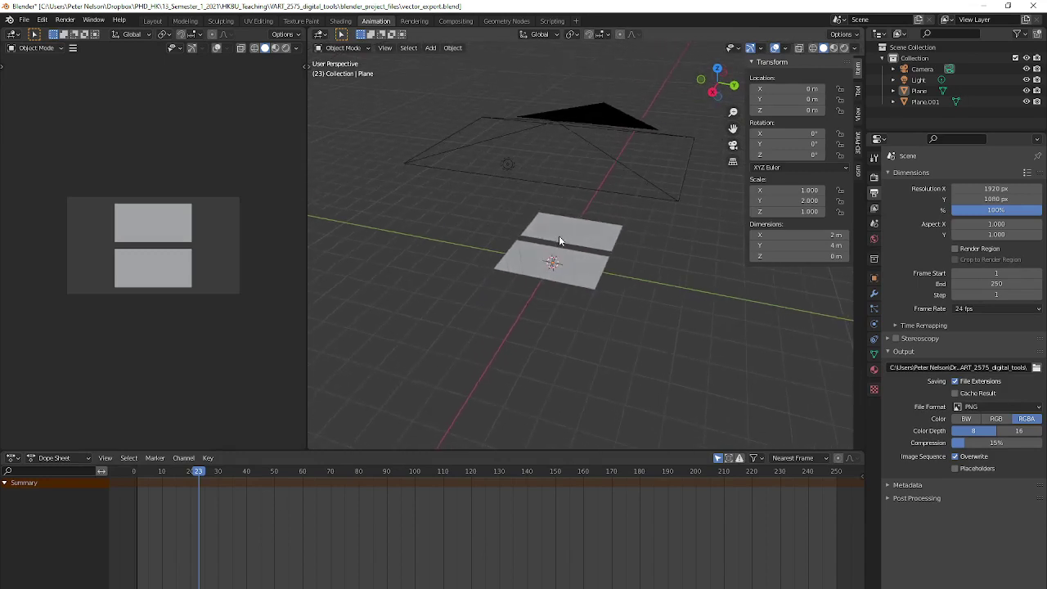